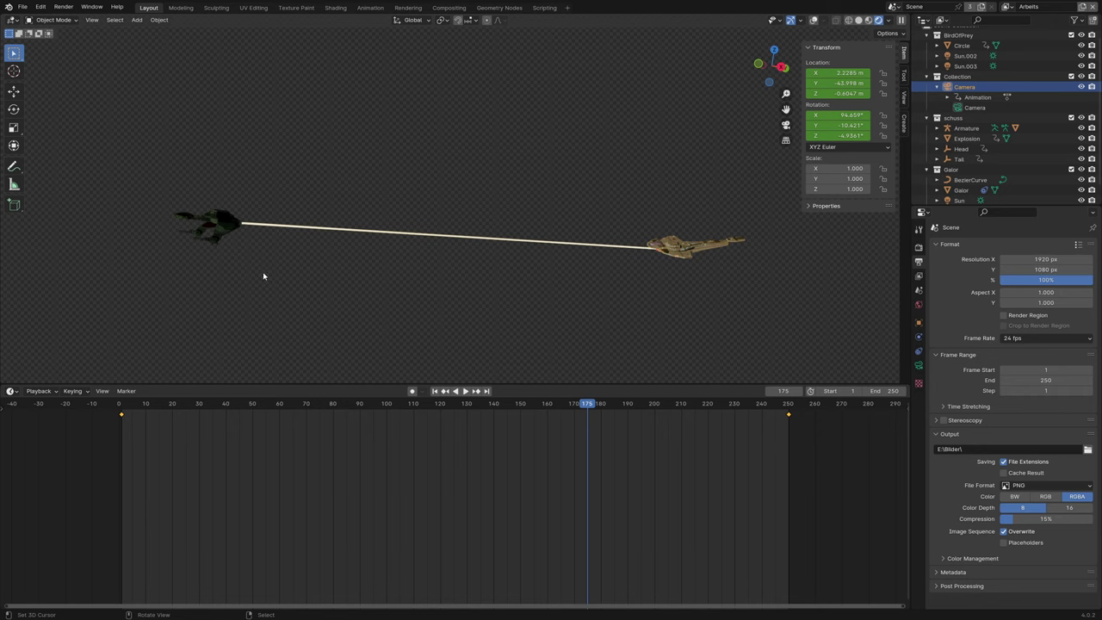
Step: Step the animation forward from frame 175 to frame 180
key(Right)
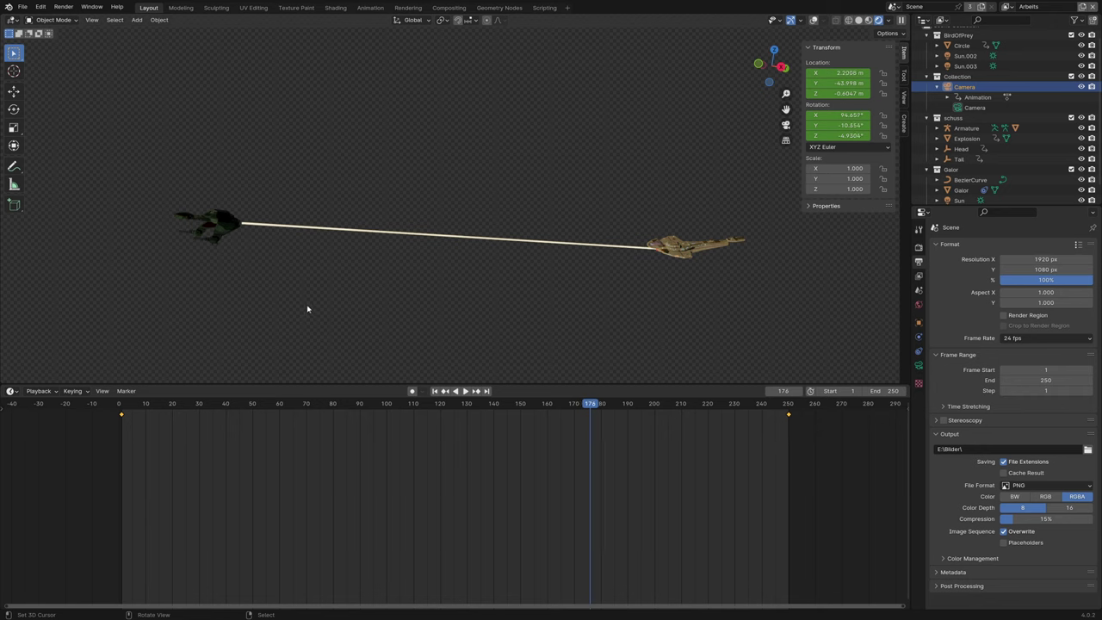
key(Right)
key(Right)
key(Right)
key(Right)
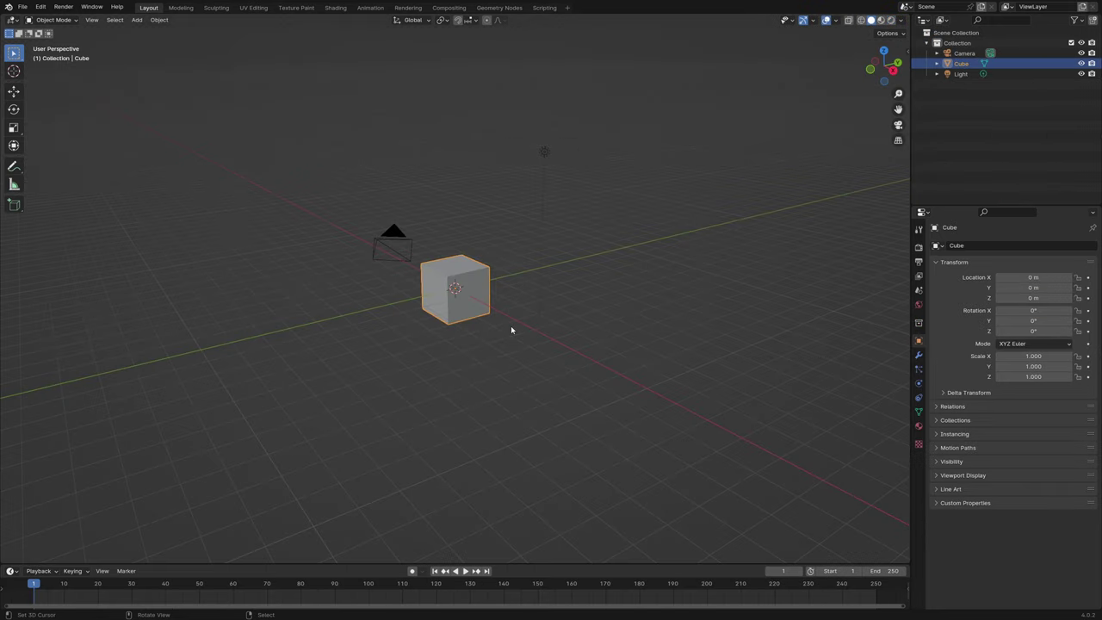
Step: Select and delete the default cube, camera and light
middle_drag(510, 294, 543, 296)
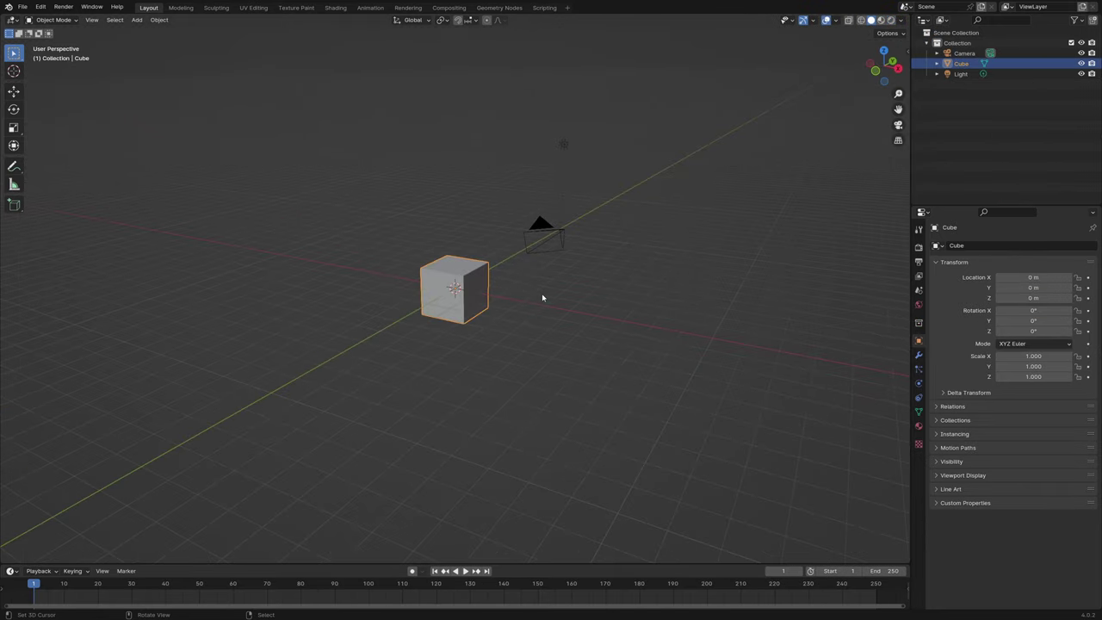
key(a)
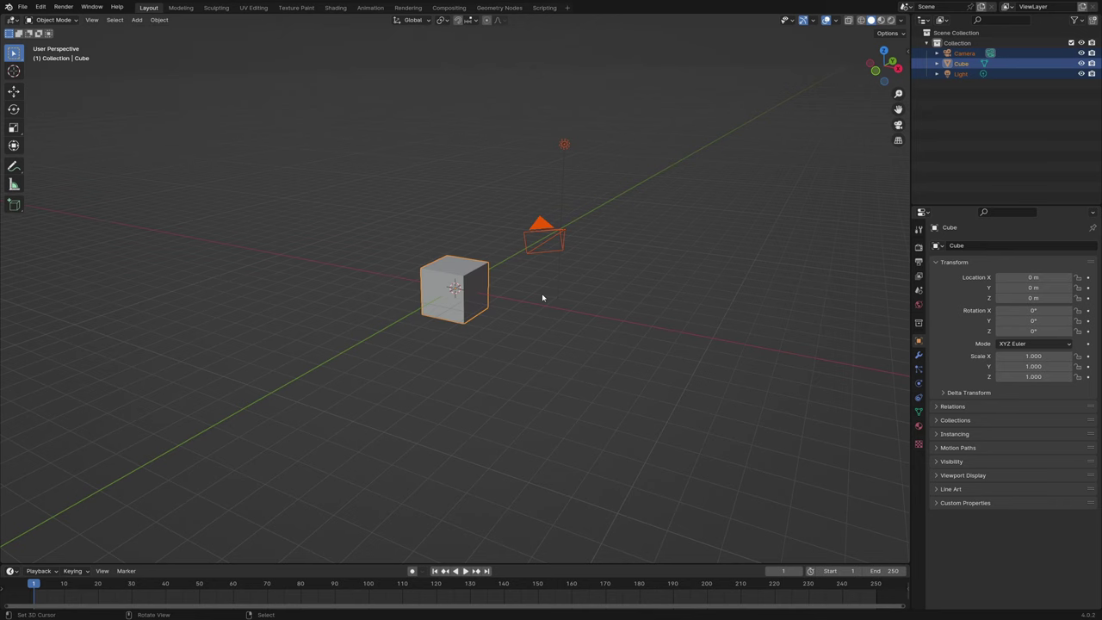
key(Delete)
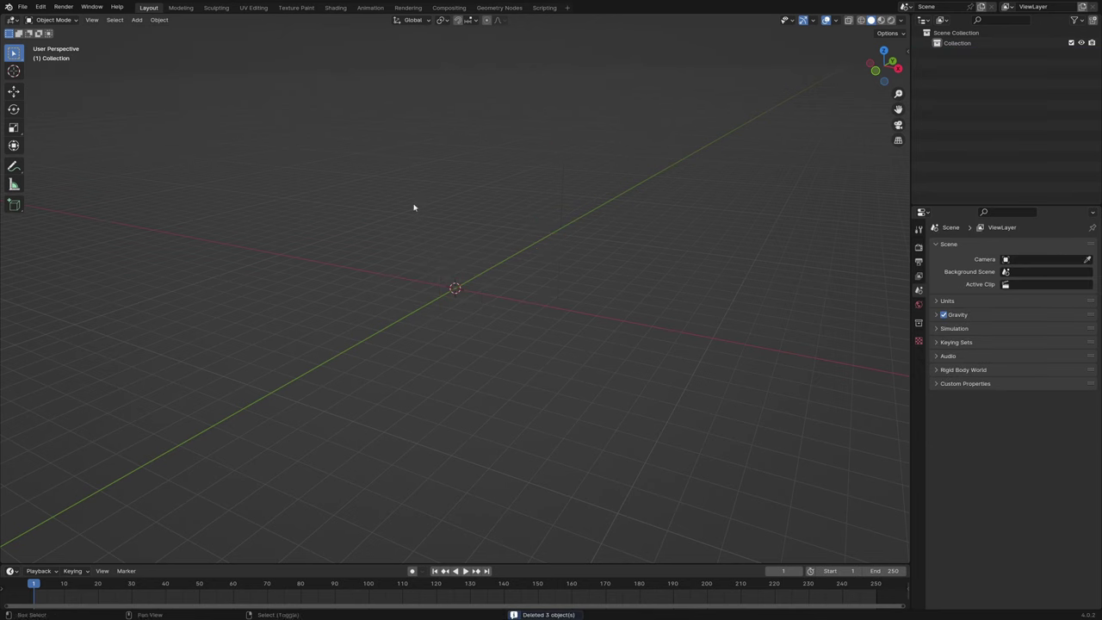
key(shift+a)
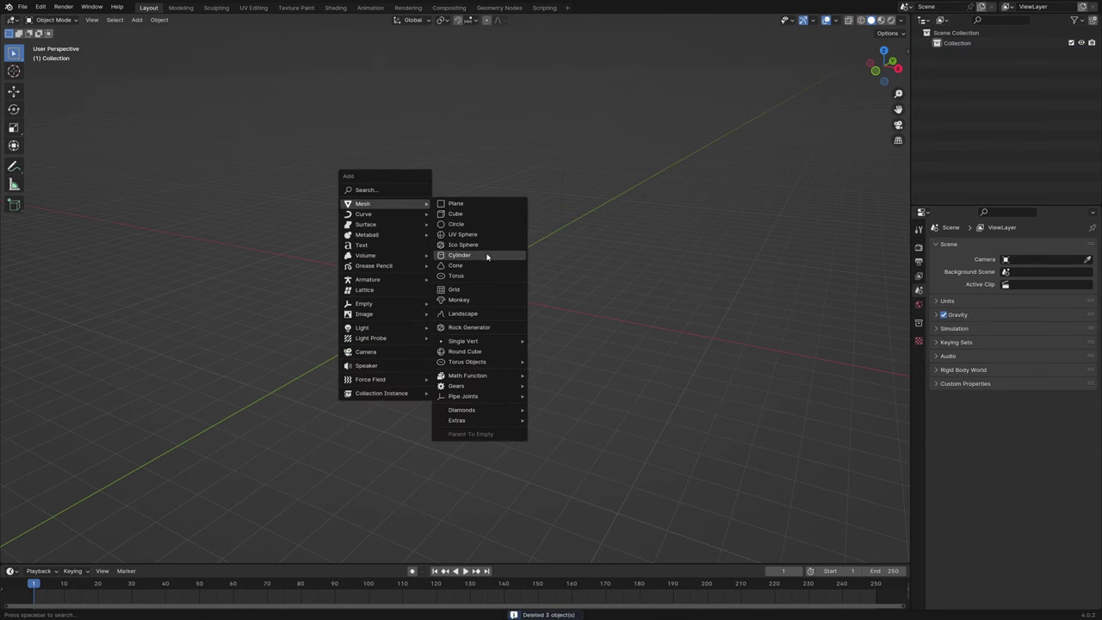
Step: Add a cylinder and raise it 1 m so it sits on the grid
click(487, 255)
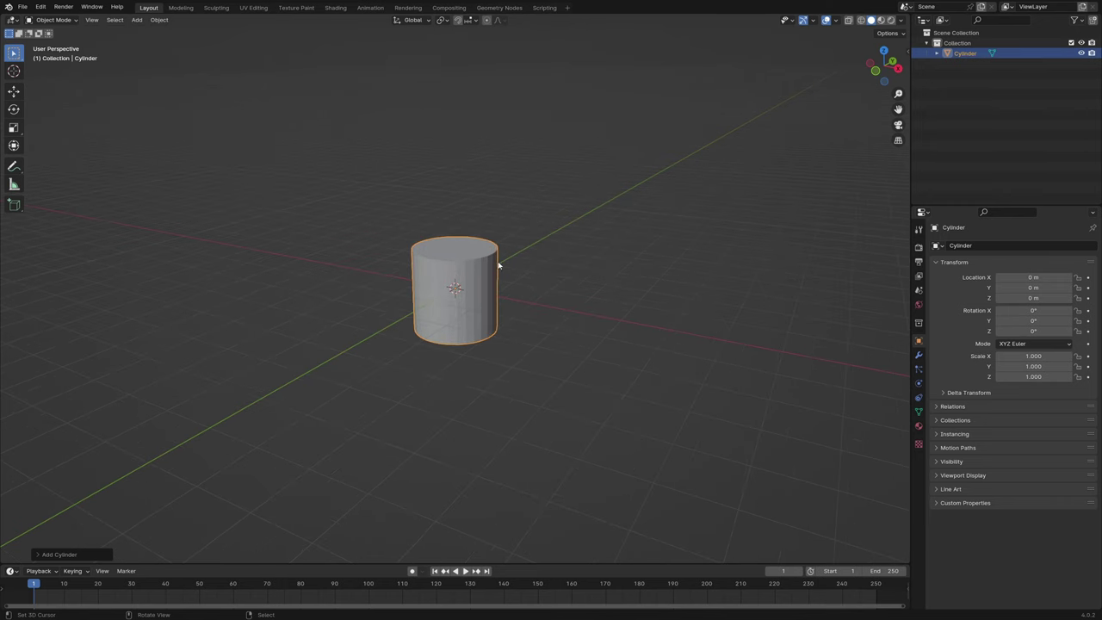
text(g)
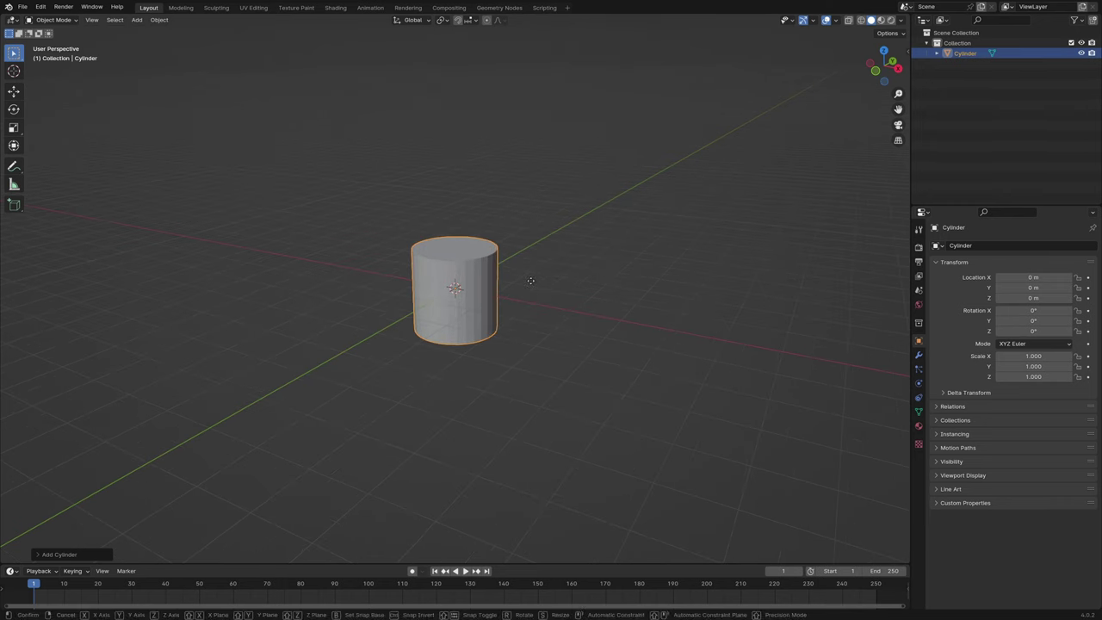
text(z1)
key(Return)
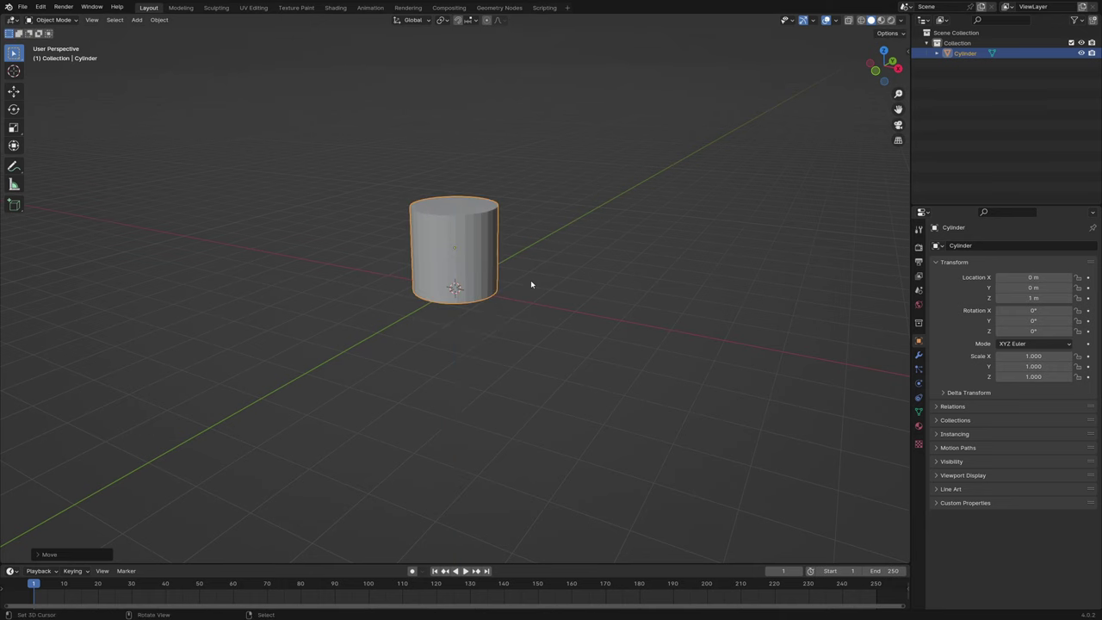
mouse_move(531, 280)
middle_down()
mouse_move(506, 266)
mouse_move(519, 285)
mouse_move(491, 295)
middle_up()
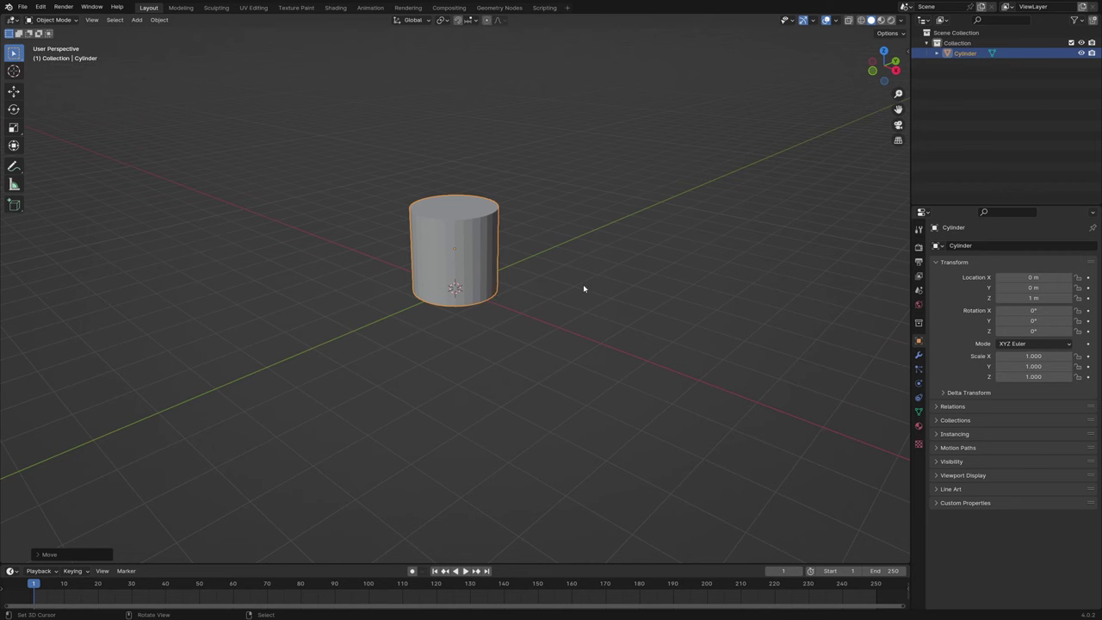
Step: Shrink the cylinder's X and Y in Edit Mode into a thin upright rod
key(Tab)
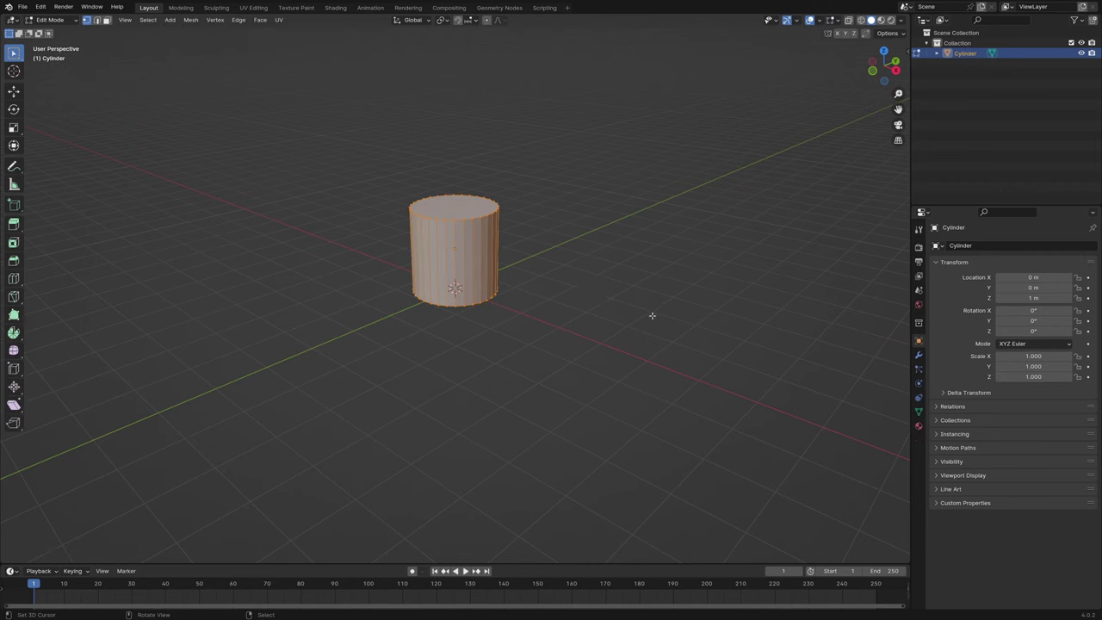
key(s)
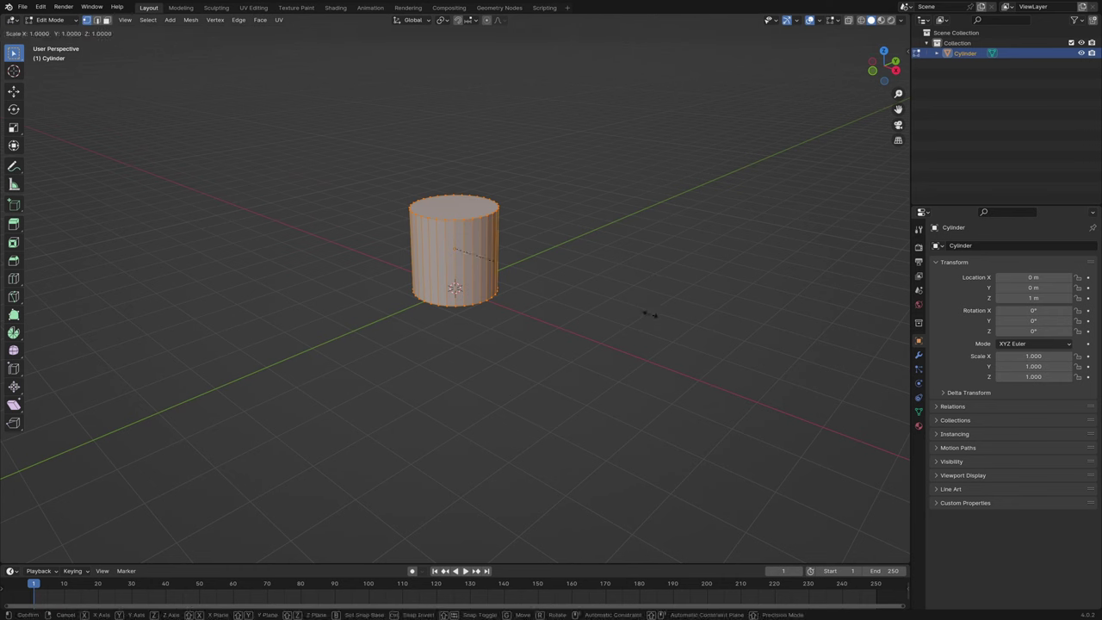
key(shift+z)
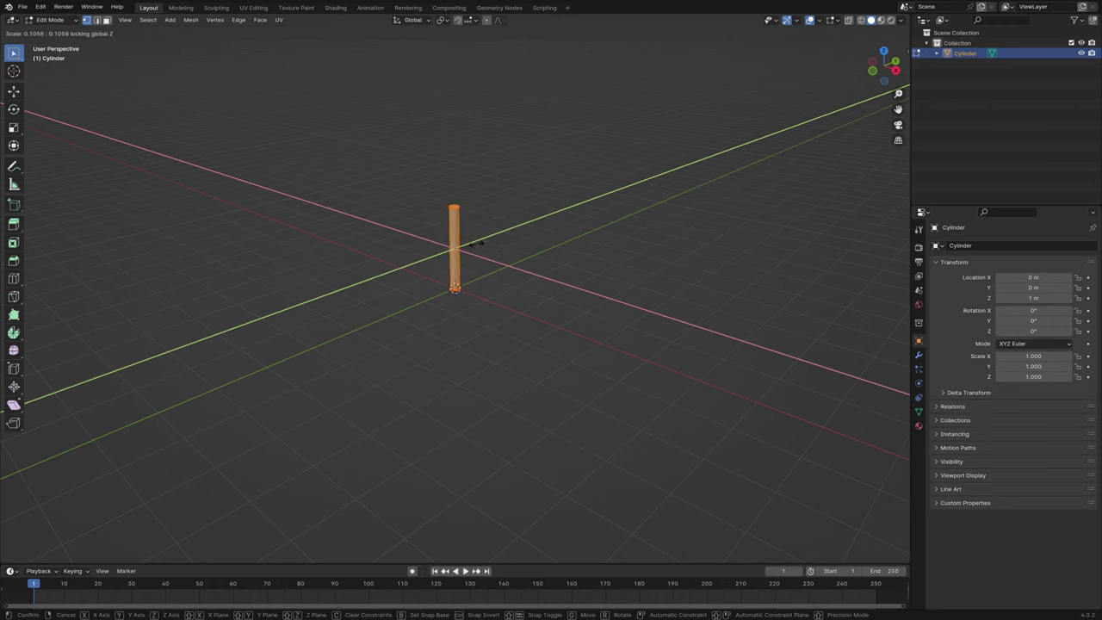
click(486, 244)
mouse_move(494, 245)
middle_down()
mouse_move(541, 250)
mouse_move(551, 297)
mouse_move(529, 241)
middle_up()
key(Tab)
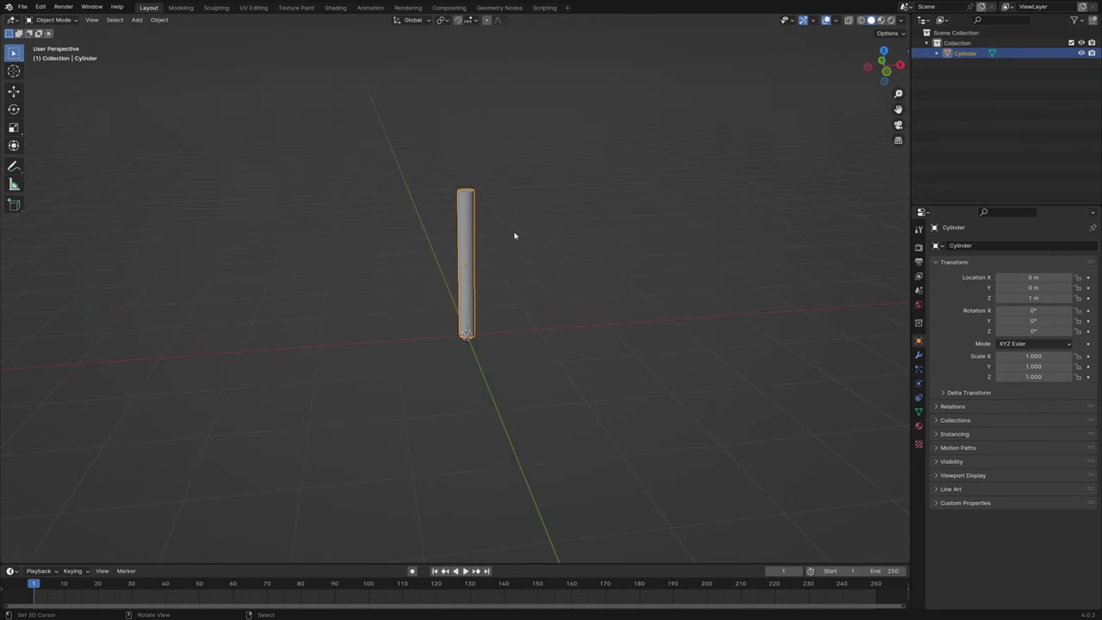
Step: Add a single-bone armature and enable In Front so it shows through the rod
key(shift+a)
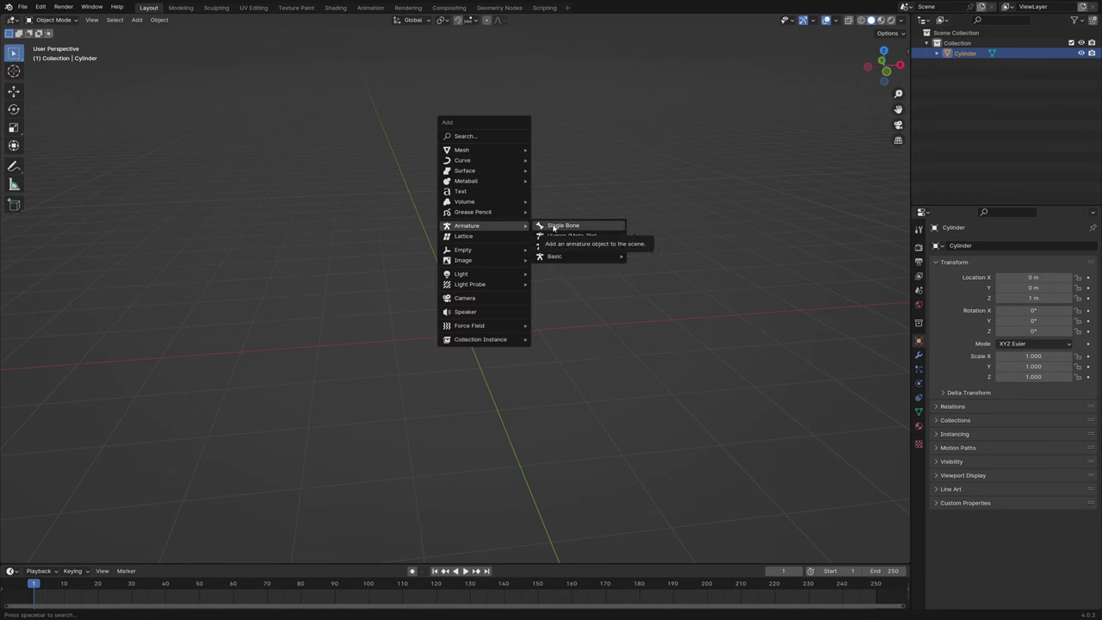
click(553, 226)
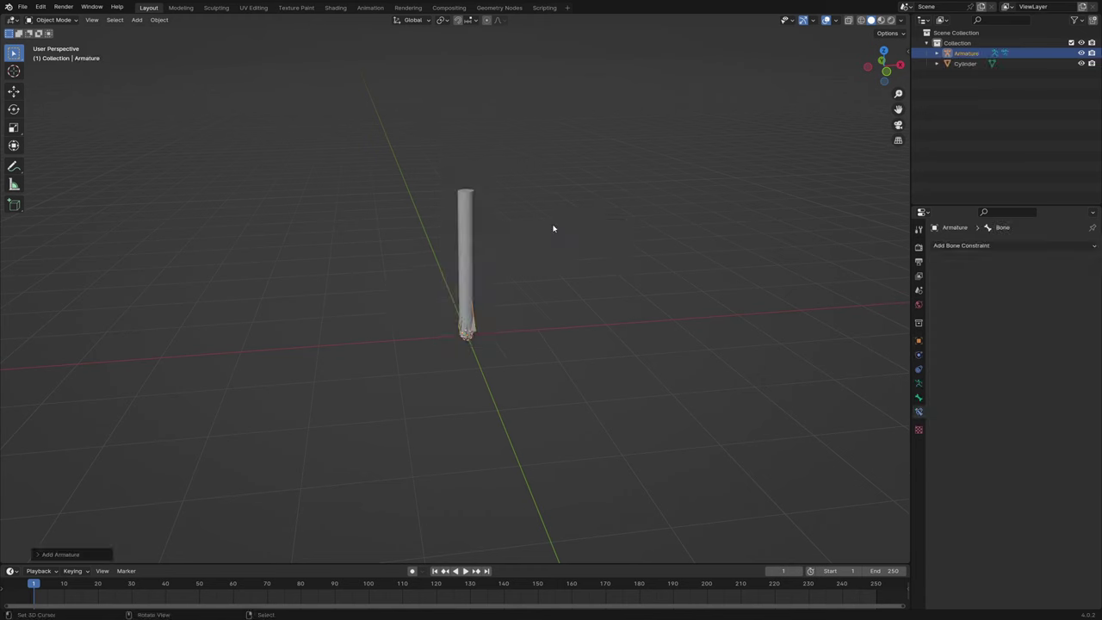
click(919, 383)
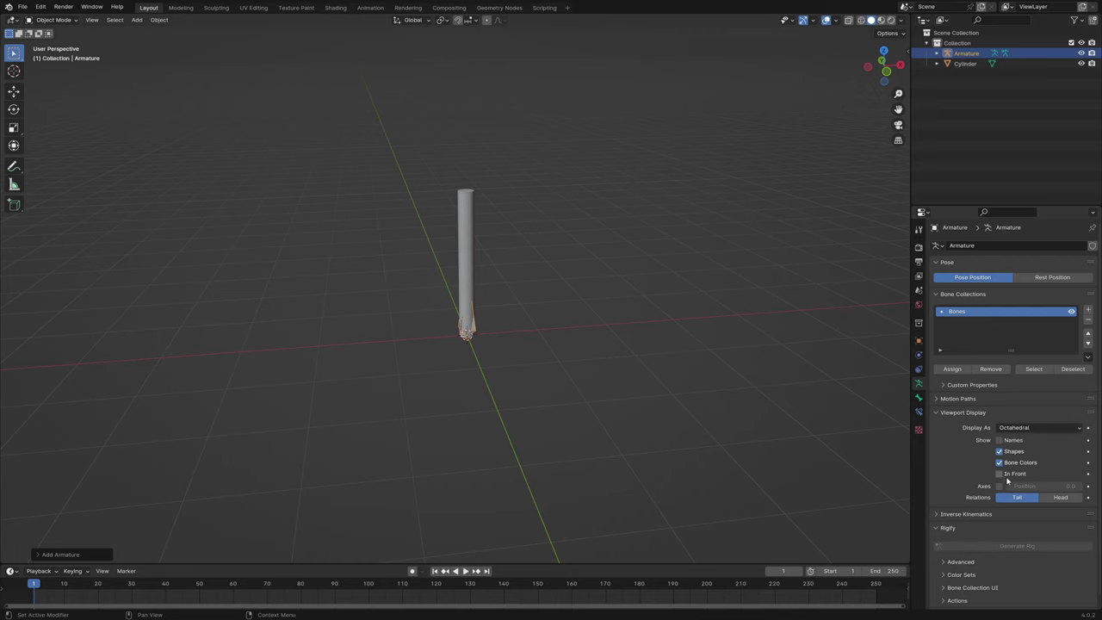
click(1000, 474)
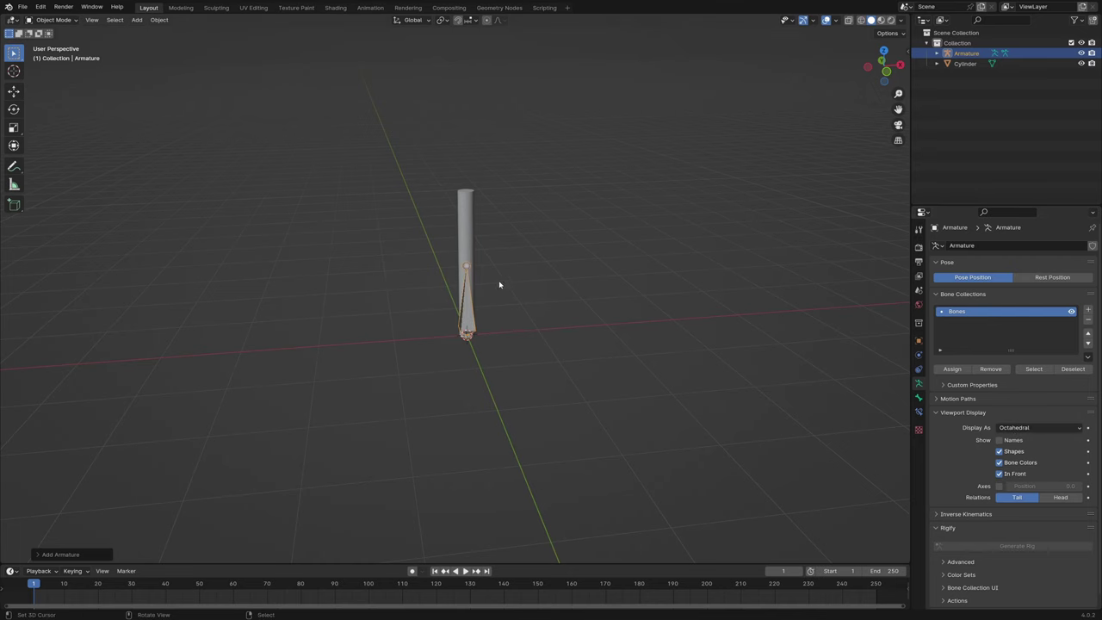
middle_drag(575, 290, 532, 283)
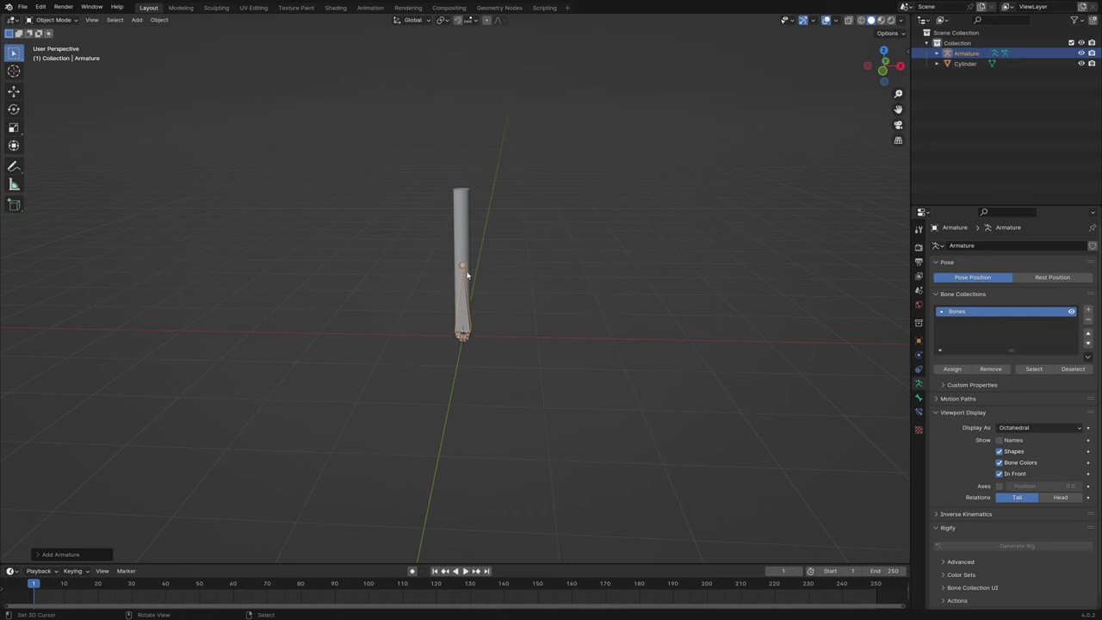
Step: Lengthen the bone straight up so its tail reaches the rod's top
key(Tab)
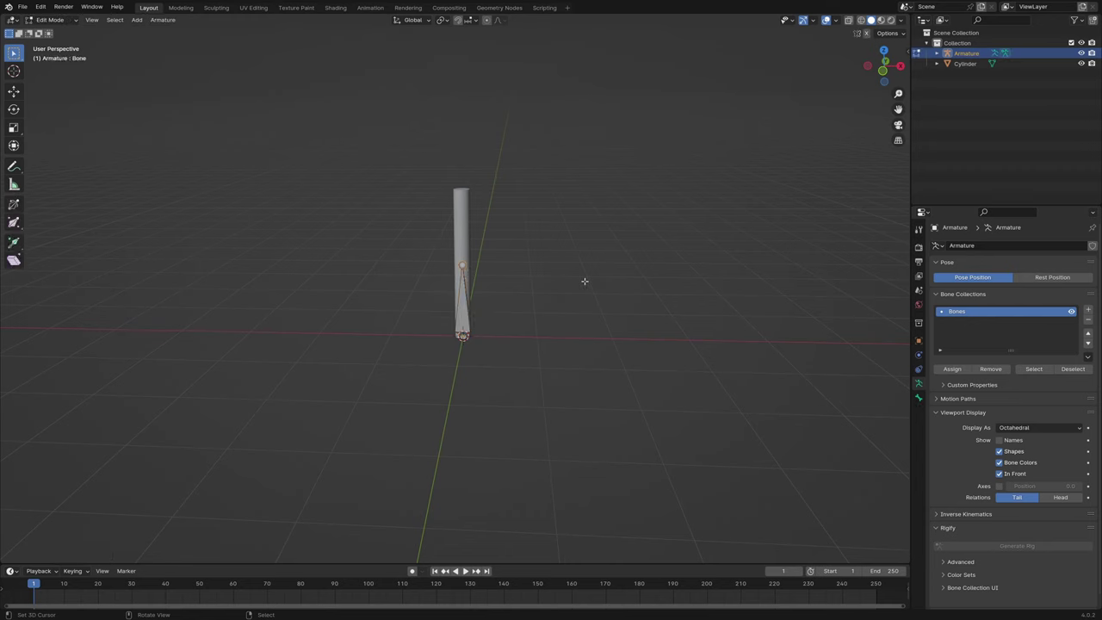
key(g)
key(z)
click(487, 212)
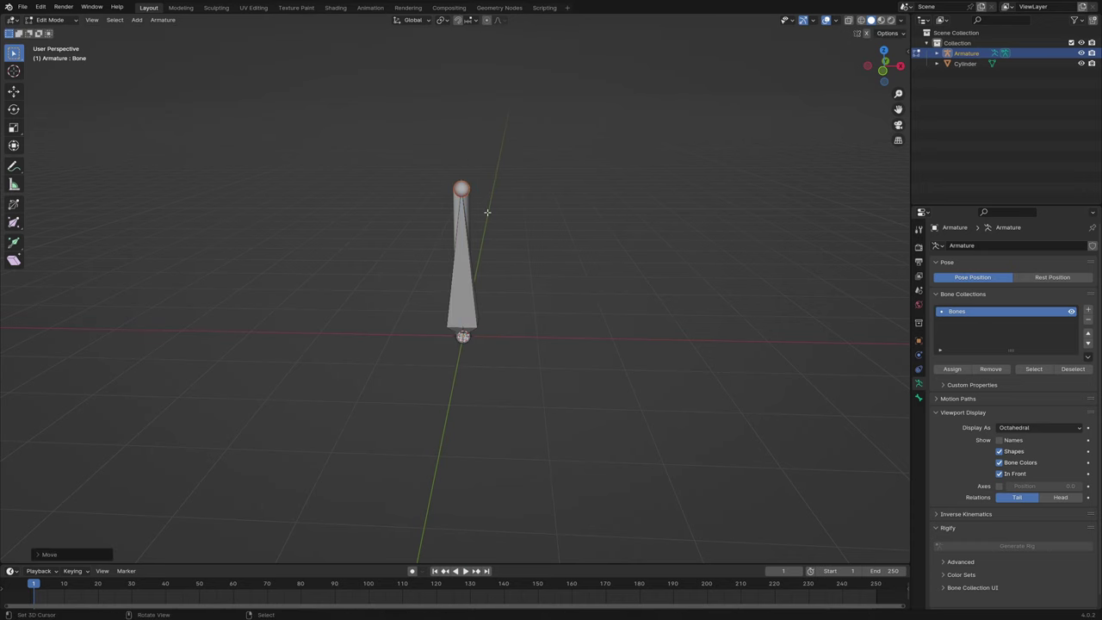
middle_drag(557, 238, 580, 240)
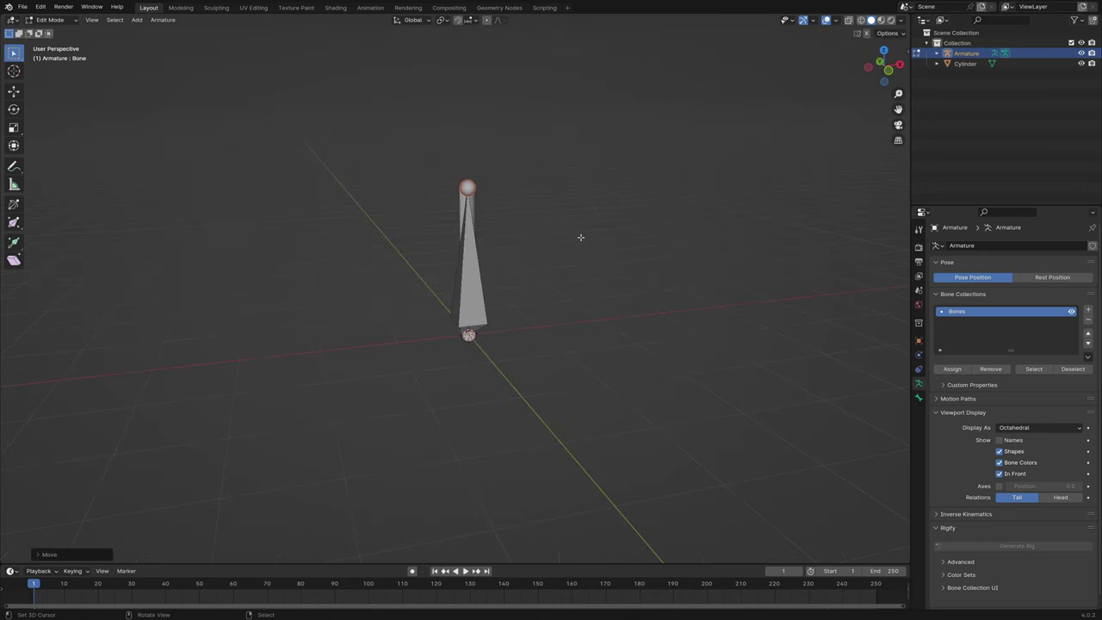
key(Tab)
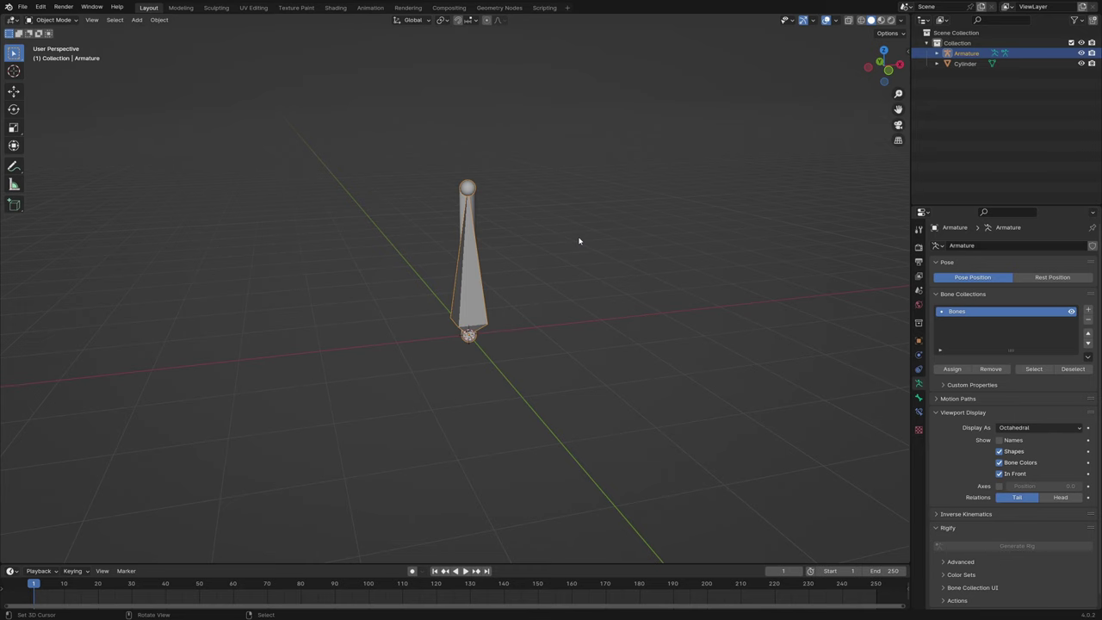
middle_drag(576, 250, 487, 172)
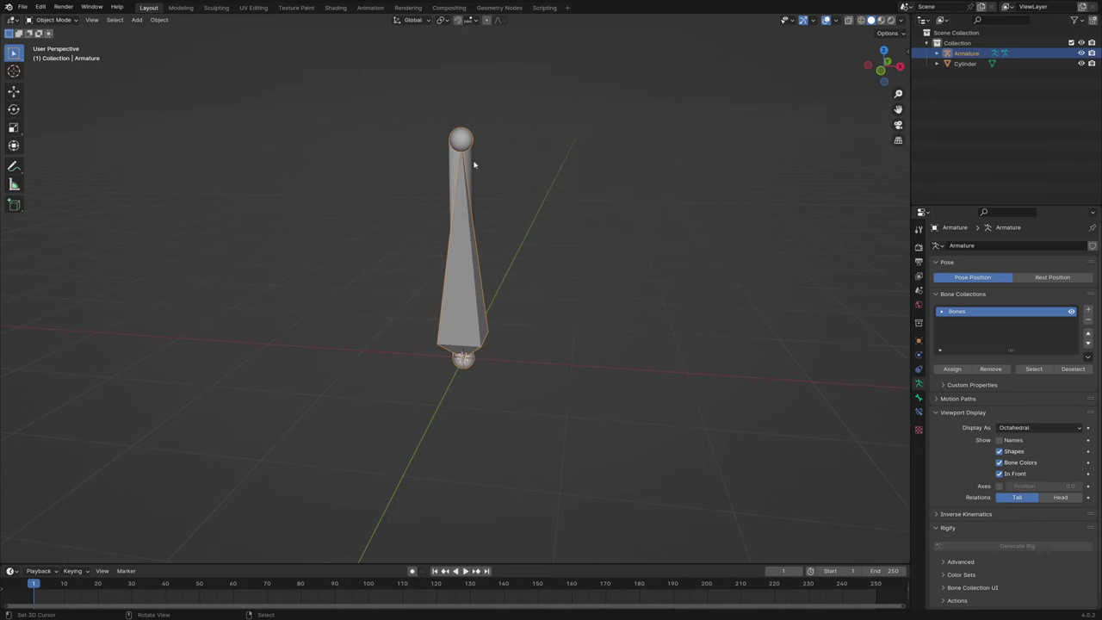
click(474, 163)
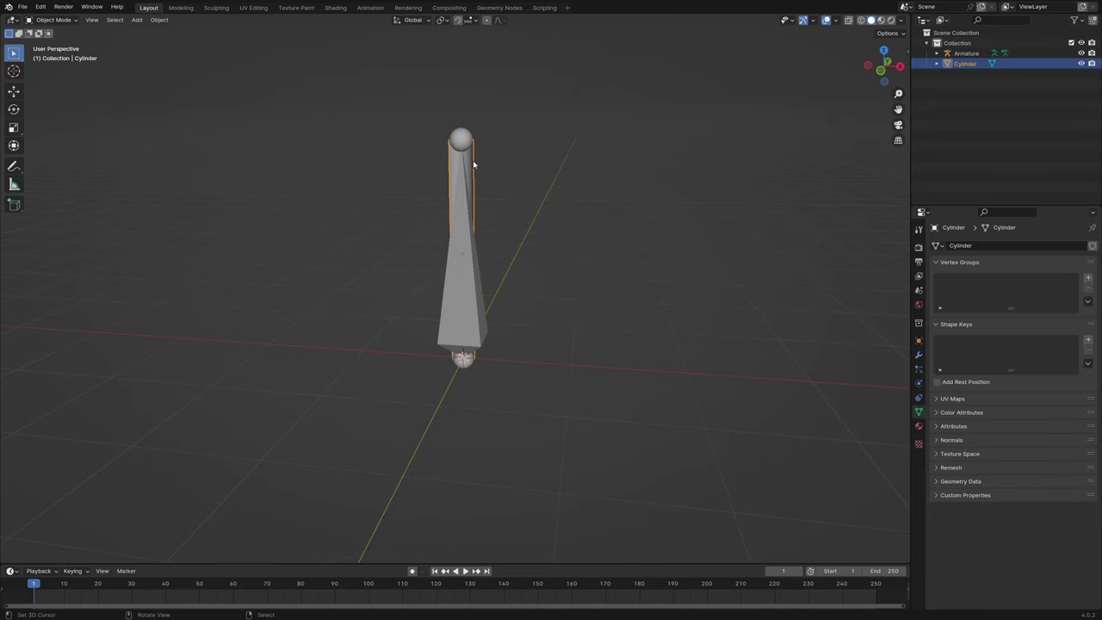
Step: Parent the cylinder to the armature
shift+click(472, 284)
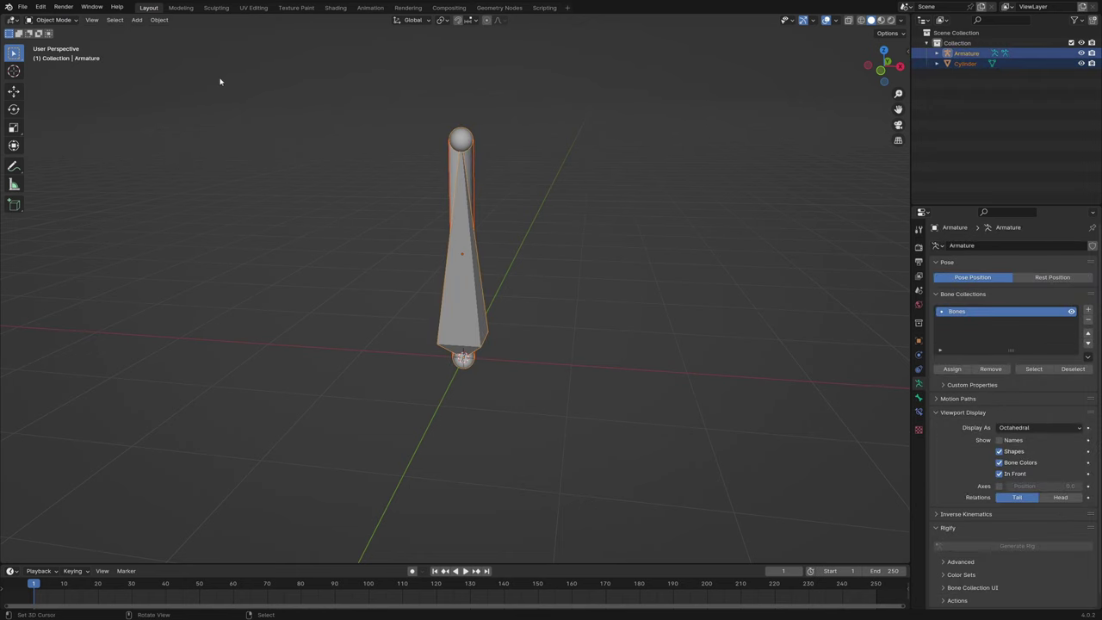
key(ctrl+p)
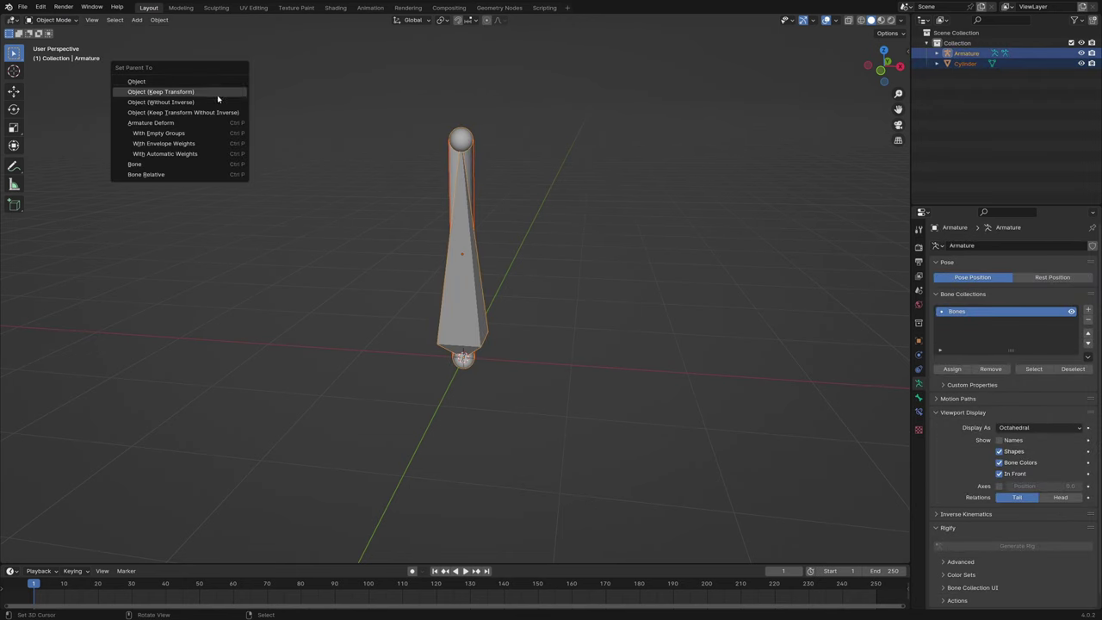
click(191, 135)
Step: Assign all the cylinder's vertices to the Bone vertex group
click(540, 232)
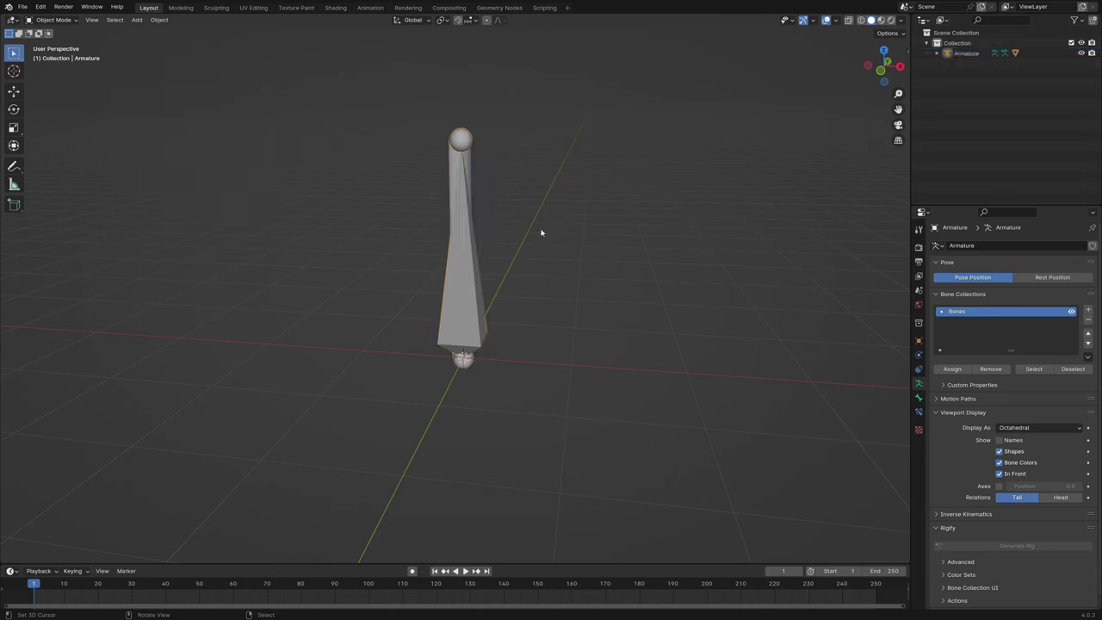
click(474, 165)
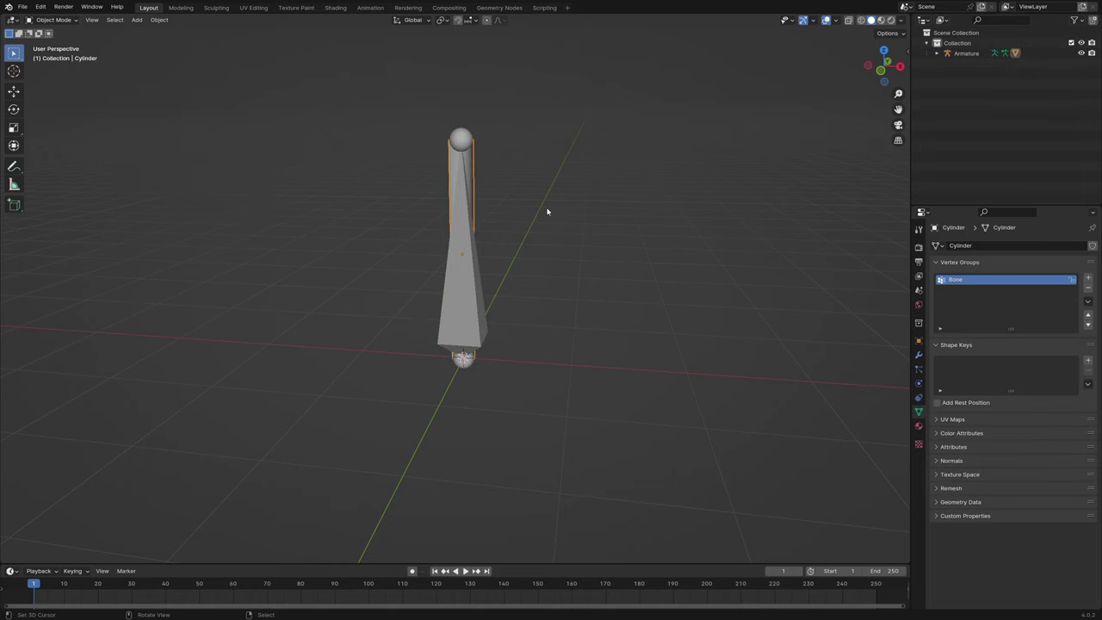
key(Tab)
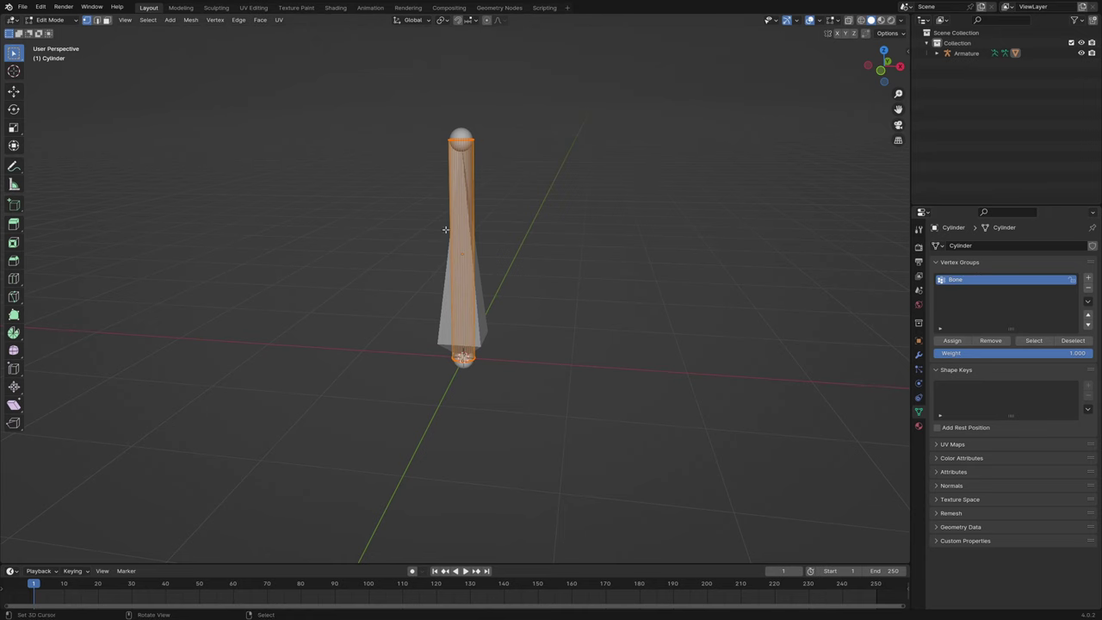
click(951, 341)
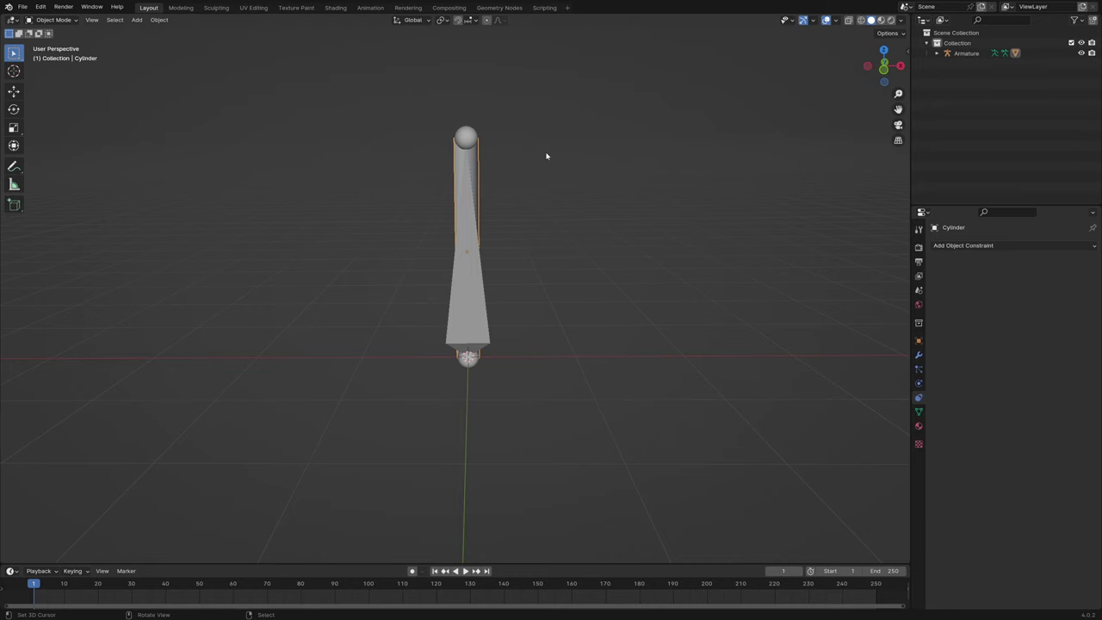
Step: Add a plain axes empty and name it Tail
key(shift+a)
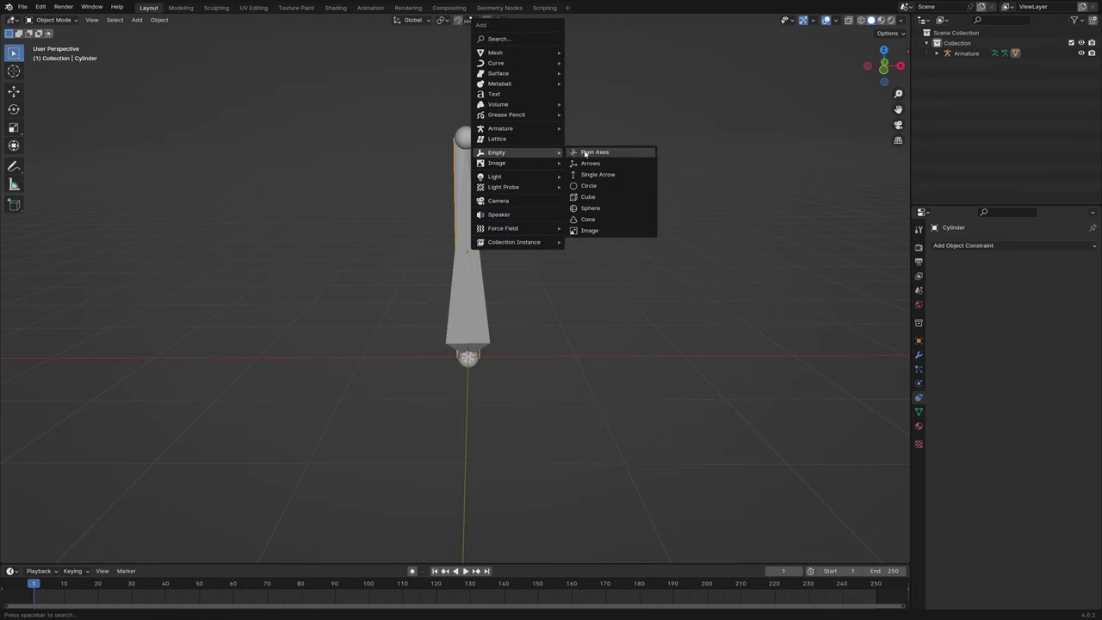
click(612, 153)
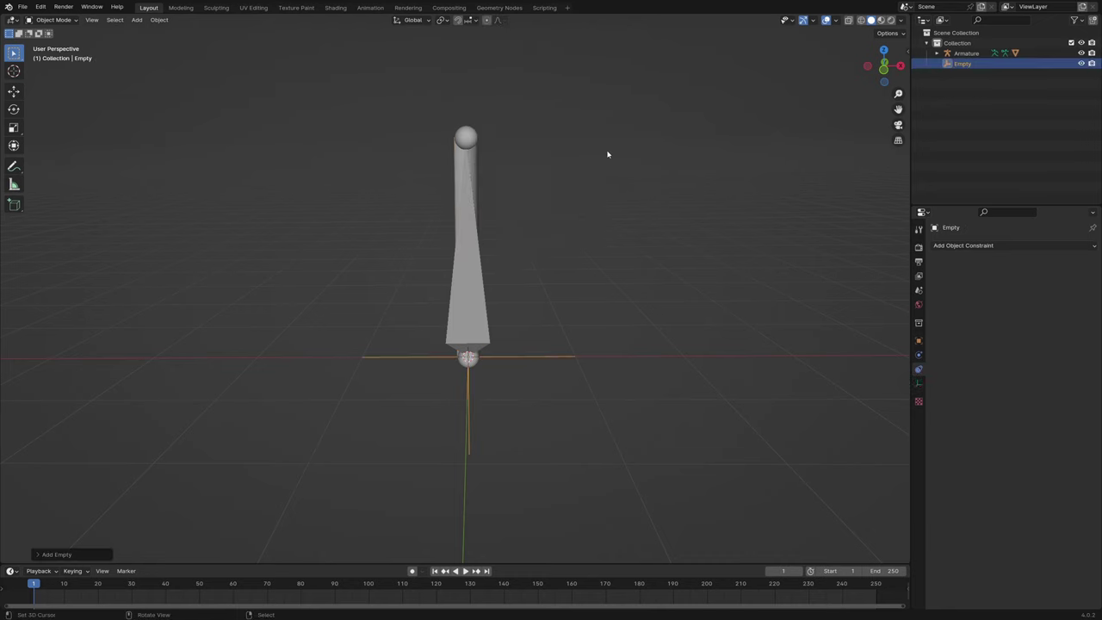
double_click(972, 64)
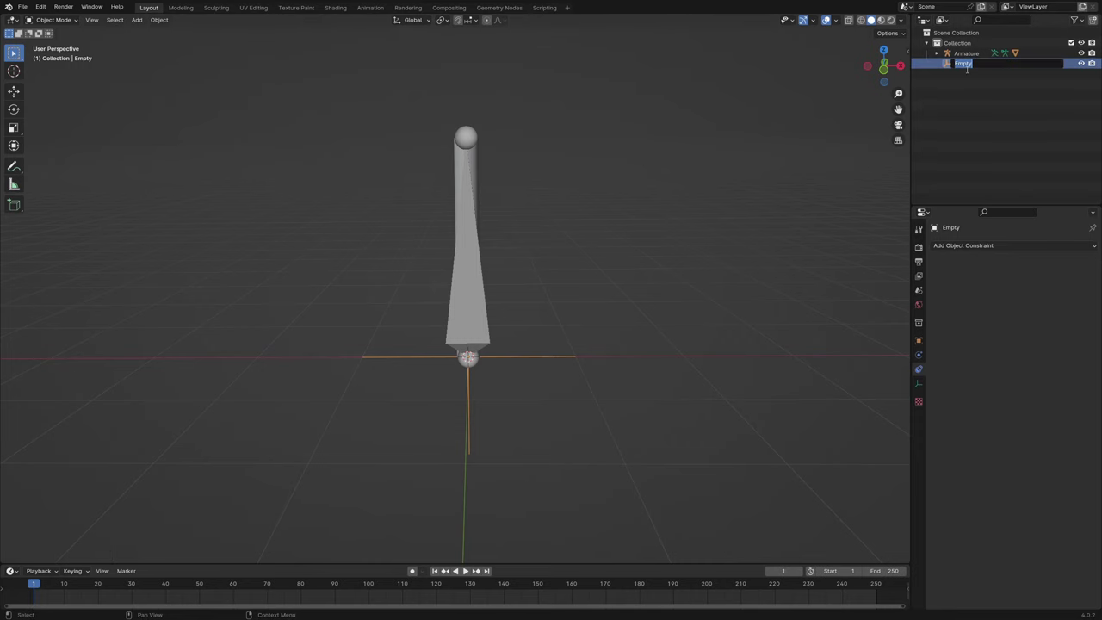
text(Tall)
key(Return)
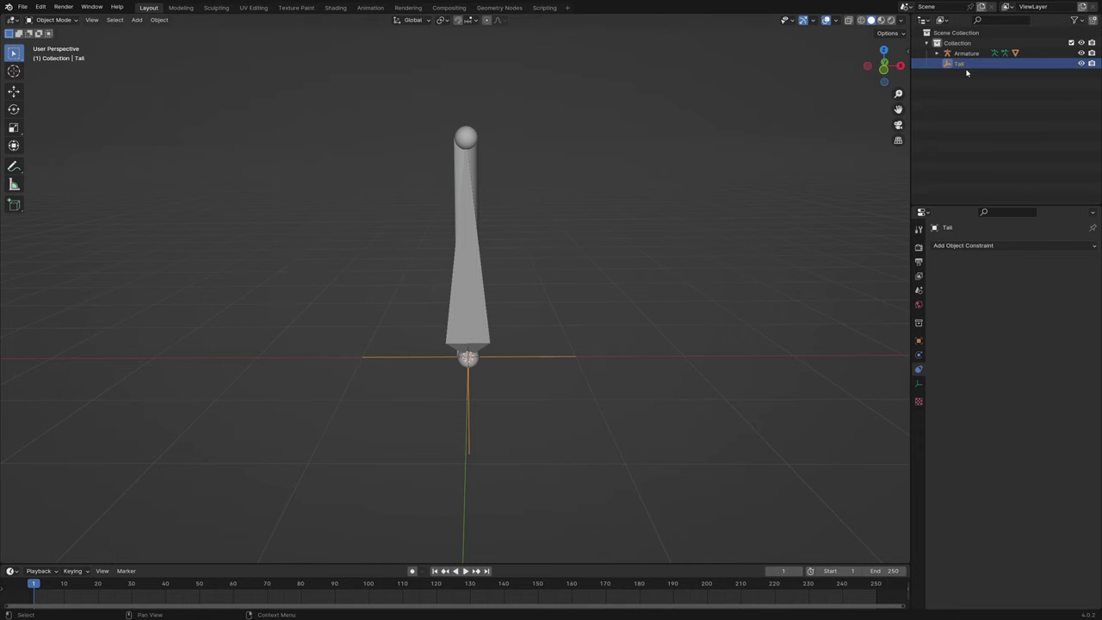
Step: Give the armature a Copy Location constraint targeting the Tail empty
click(475, 308)
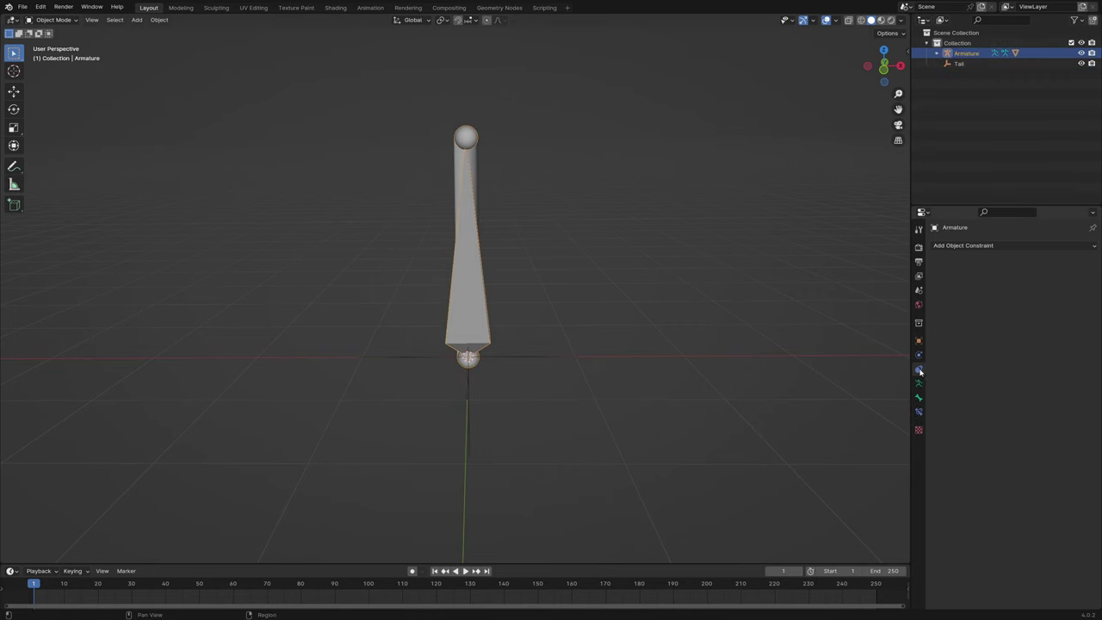
click(990, 247)
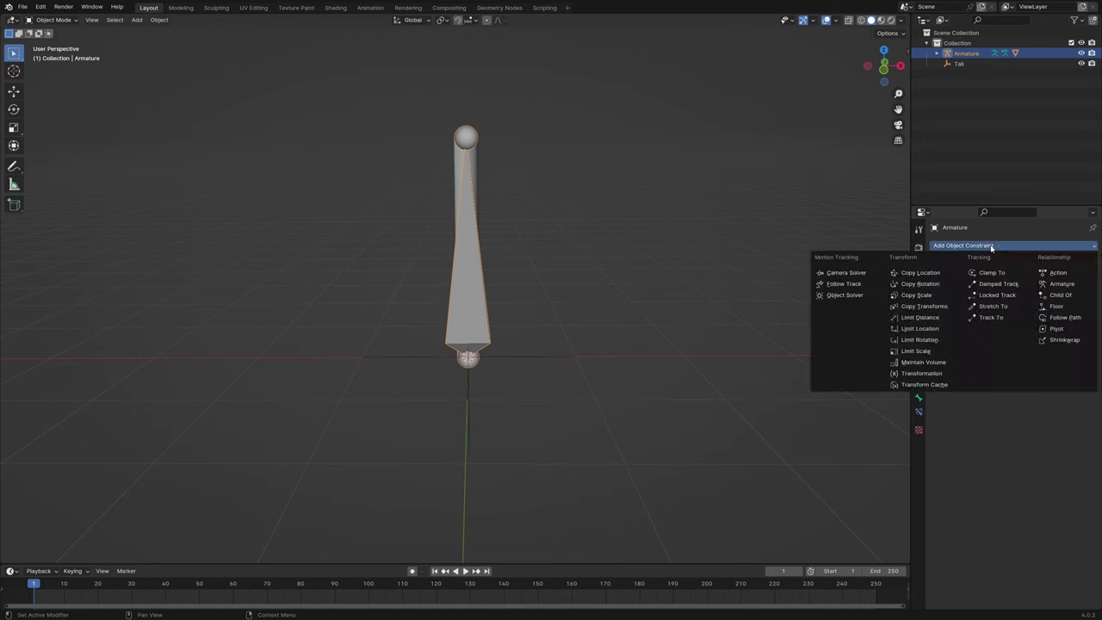
click(953, 276)
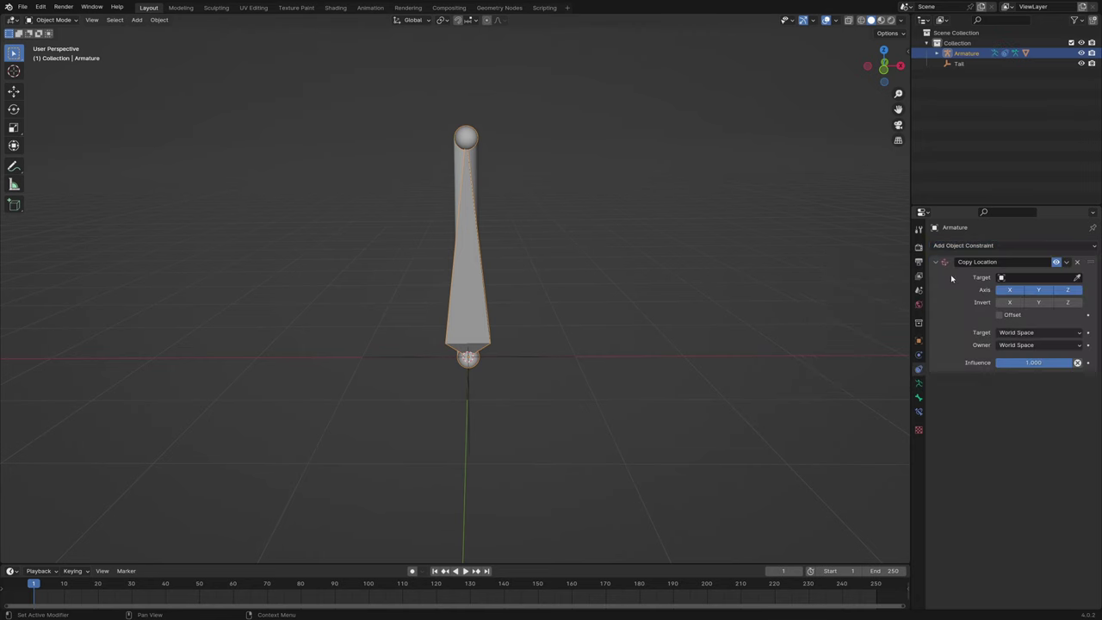
click(1076, 277)
click(551, 352)
Step: Move the Tail empty to a new position
click(512, 369)
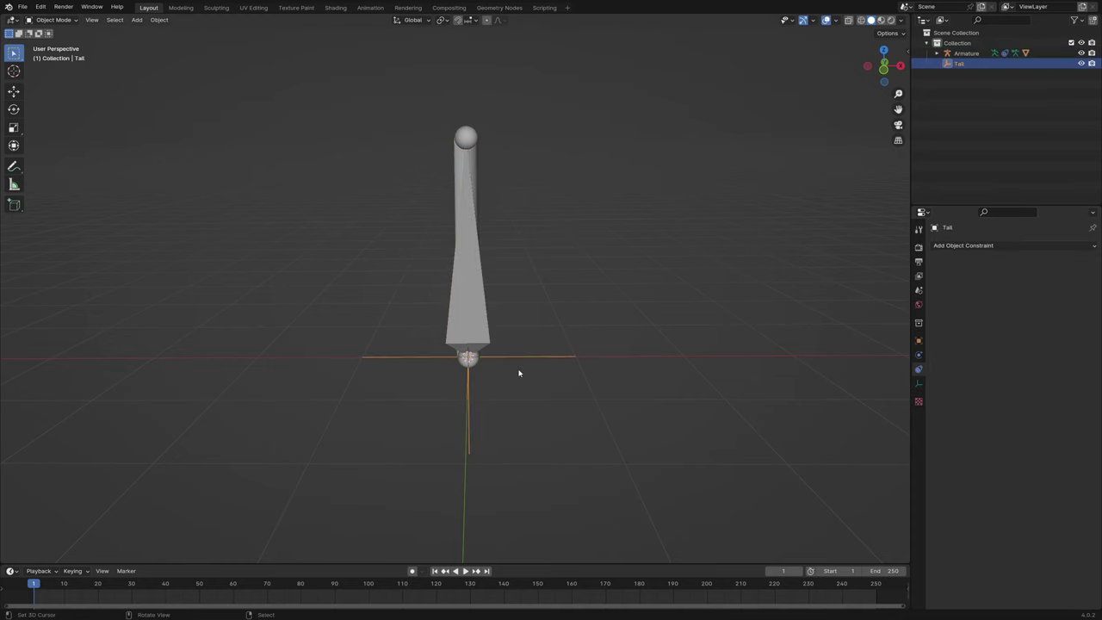
key(g)
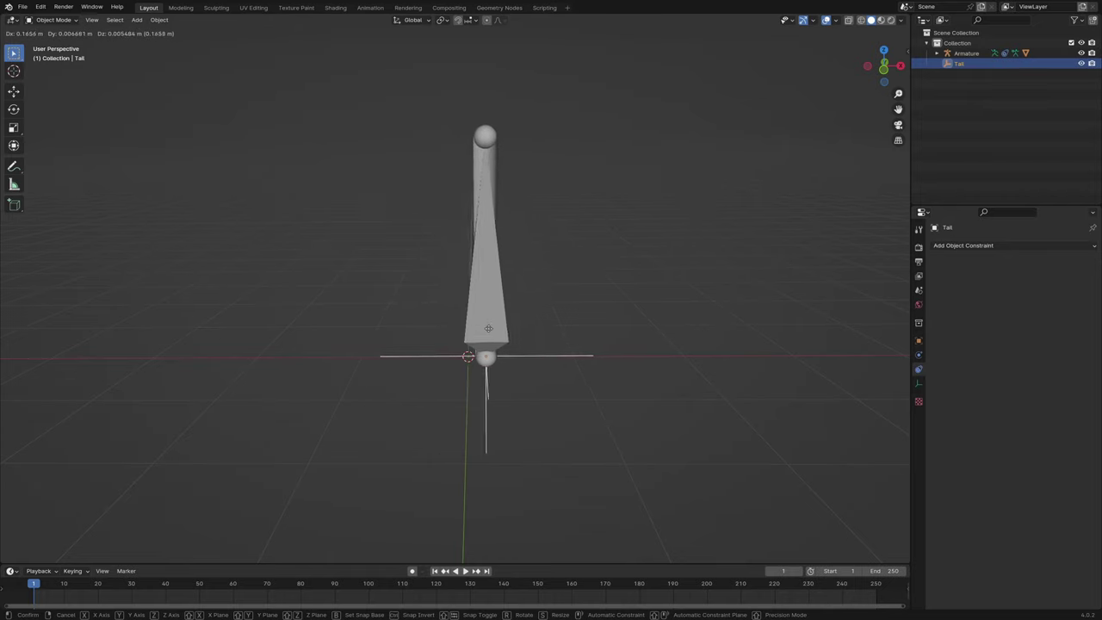
click(469, 327)
middle_drag(561, 325, 568, 231)
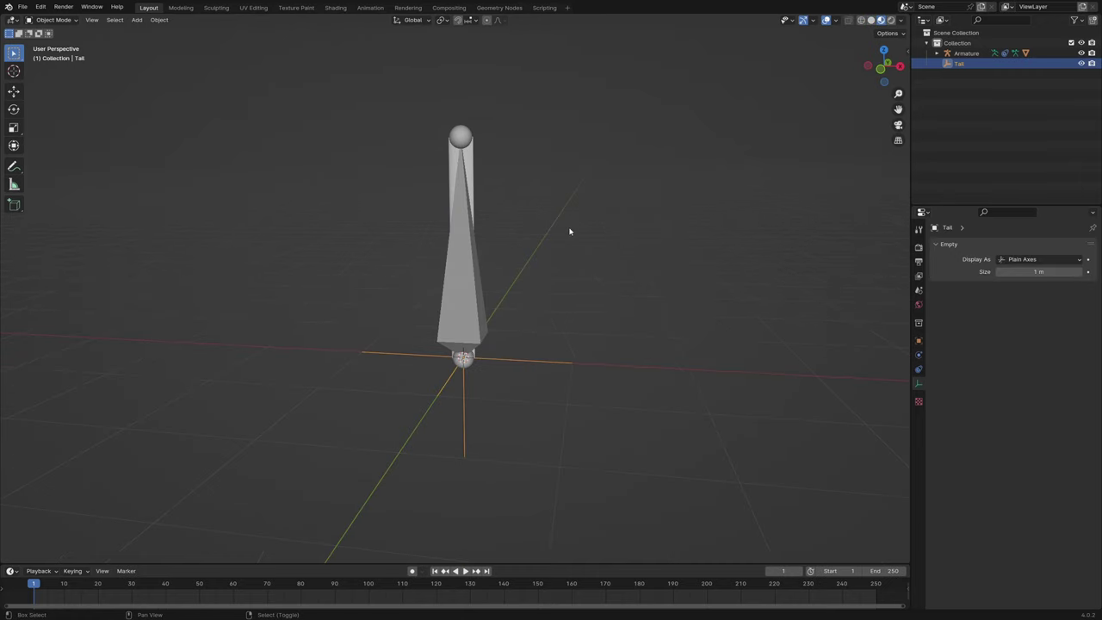
Step: Add a second plain axes empty and name it Head
key(shift+a)
click(606, 231)
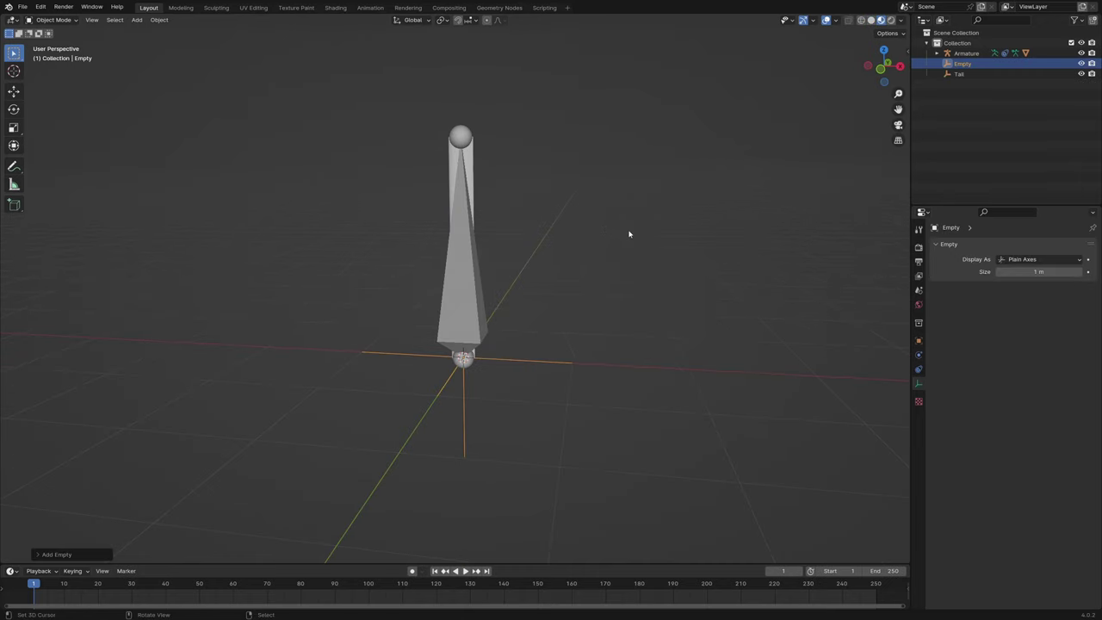
double_click(977, 64)
text(Hea)
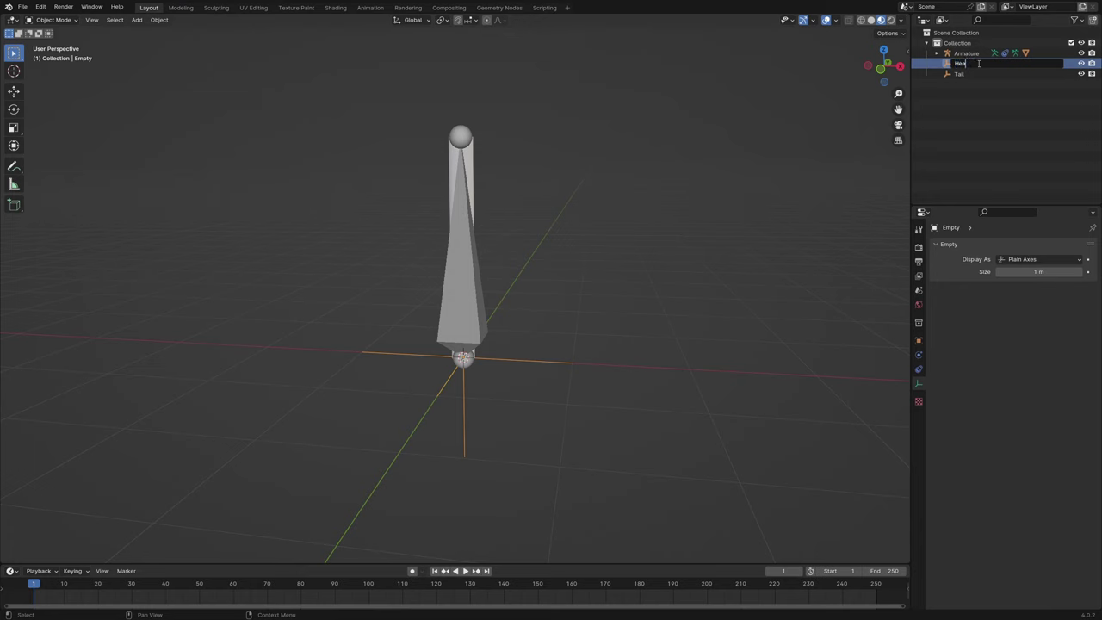
text(d)
key(Return)
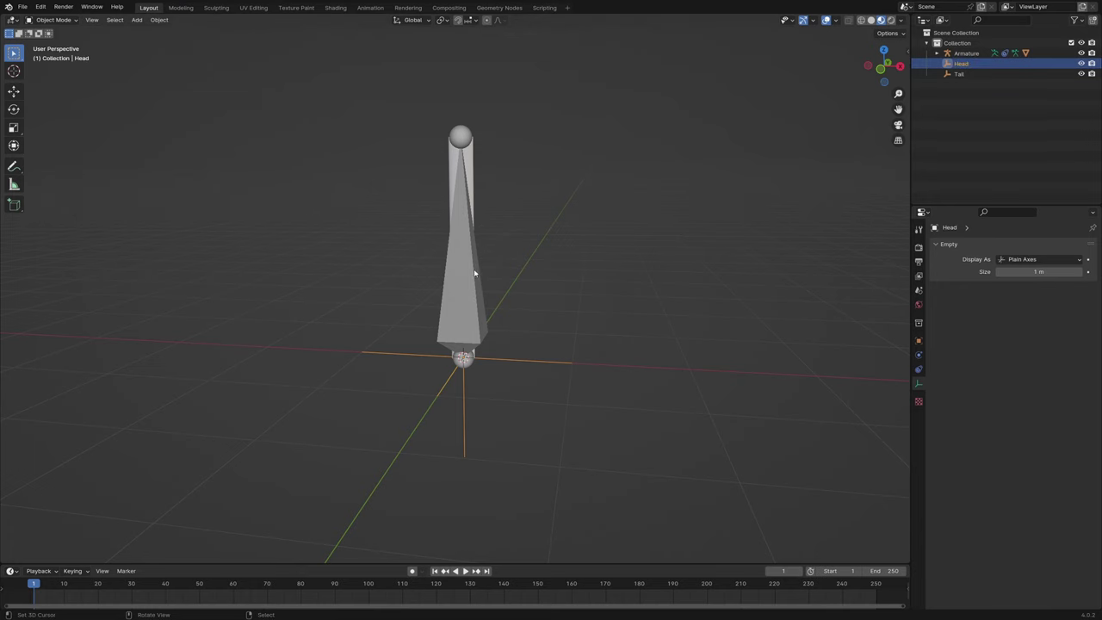
Step: Put the armature into Pose Mode and select its bone
click(472, 273)
click(53, 20)
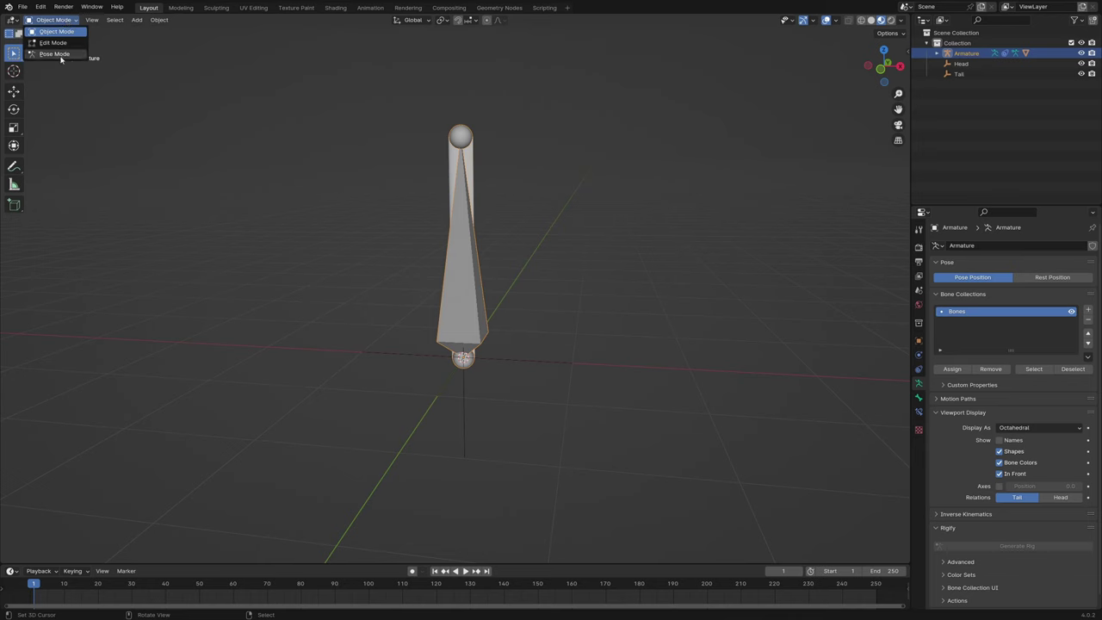
click(59, 55)
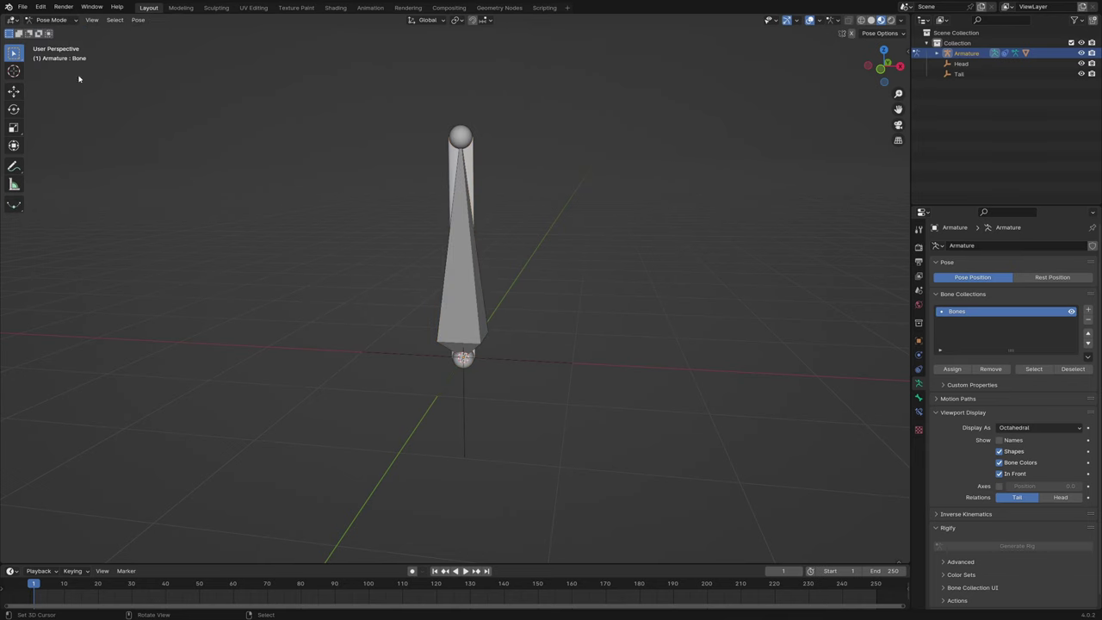
click(452, 269)
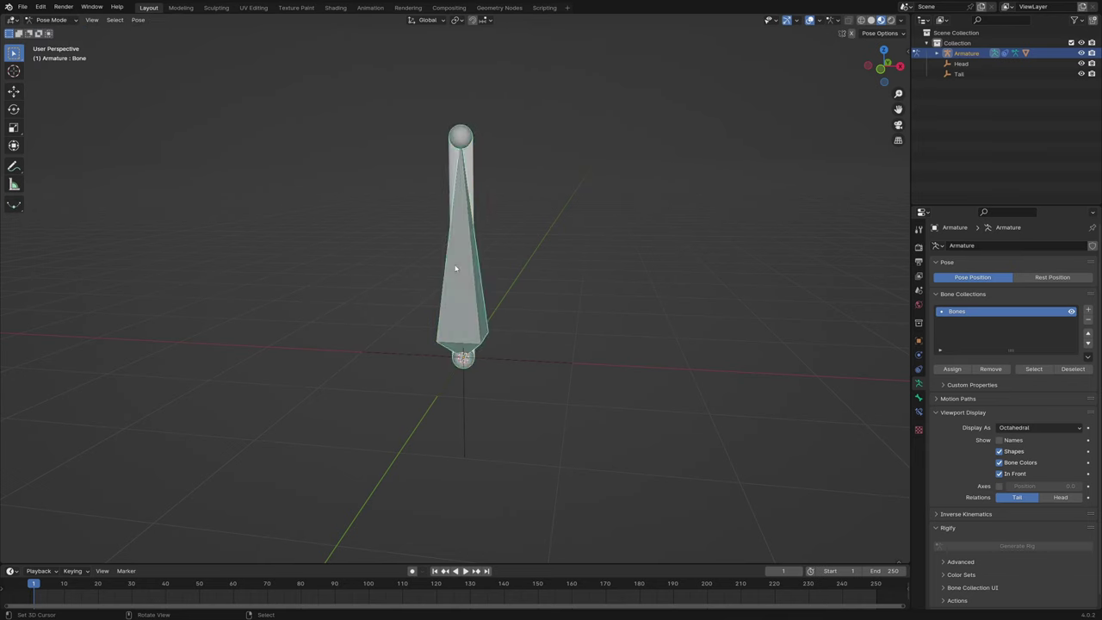
Step: Give the bone a Stretch To constraint targeting Head with Volume Variation 0, back in Object Mode
click(919, 411)
click(976, 248)
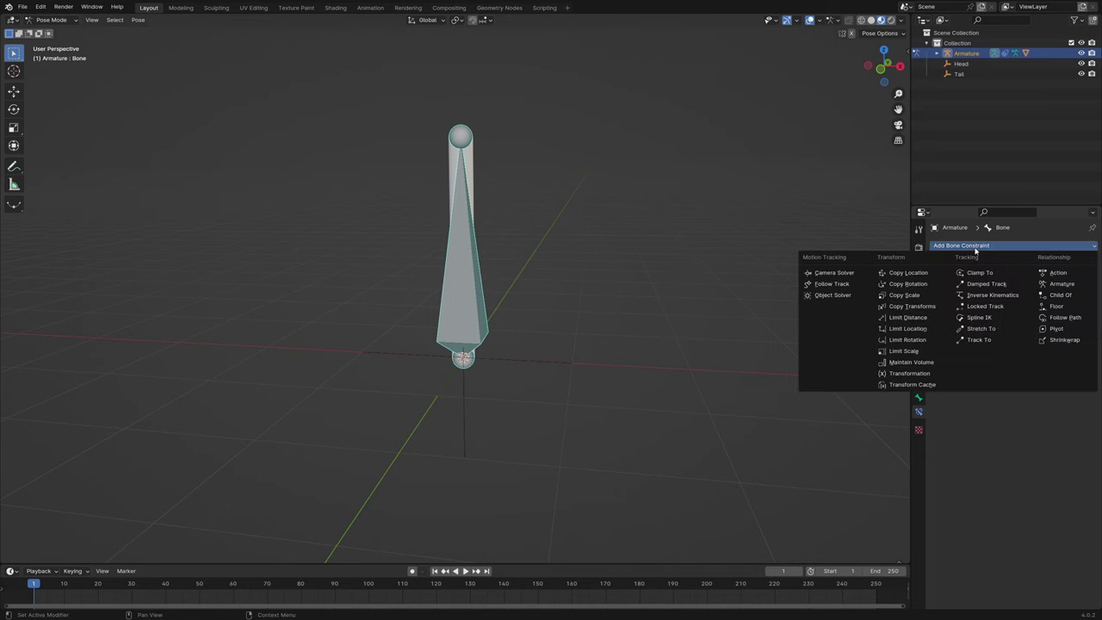
click(981, 328)
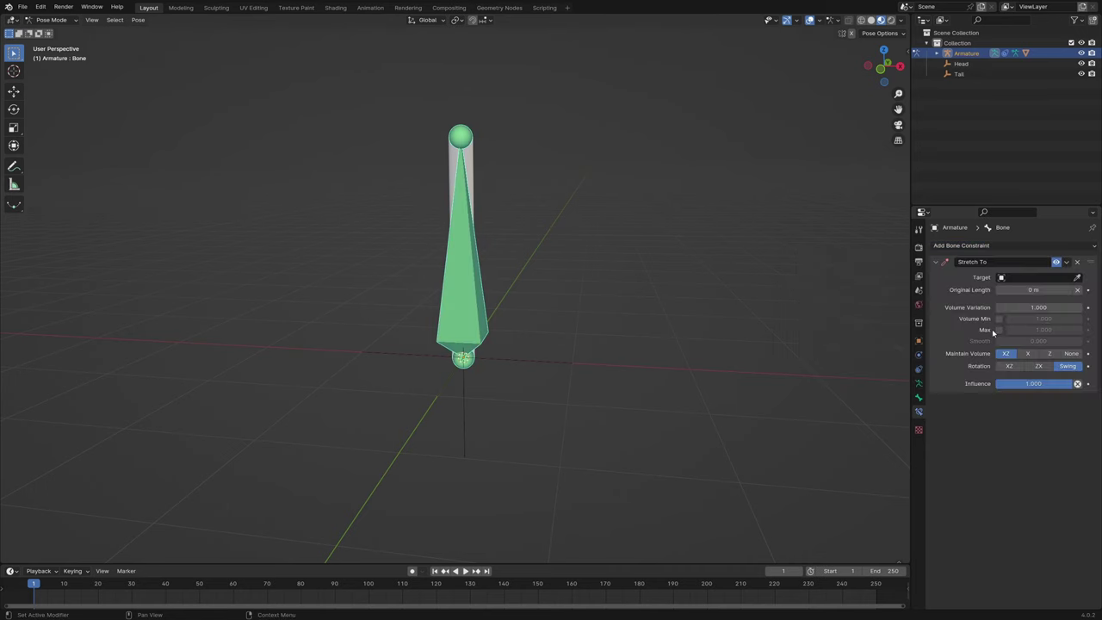
click(1022, 278)
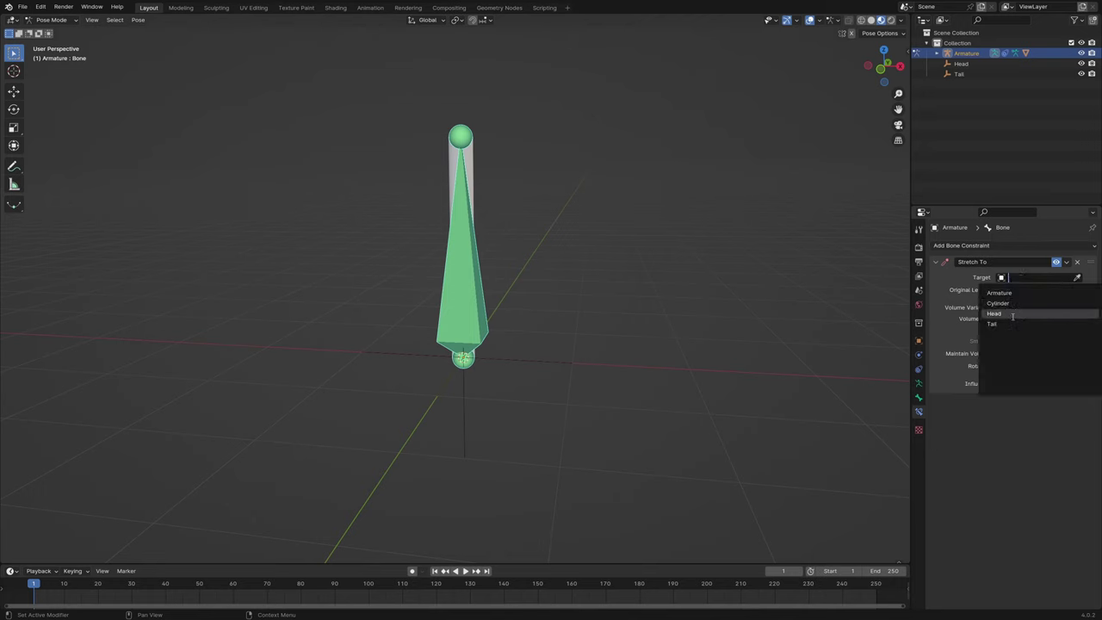
click(1012, 315)
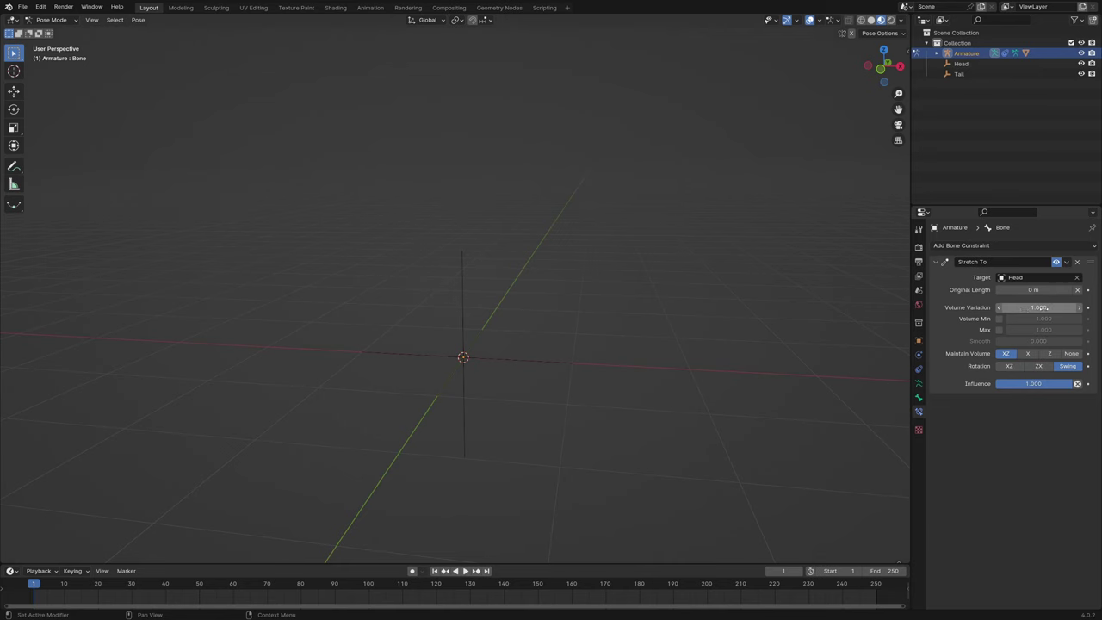
click(1039, 308)
text(0)
key(Return)
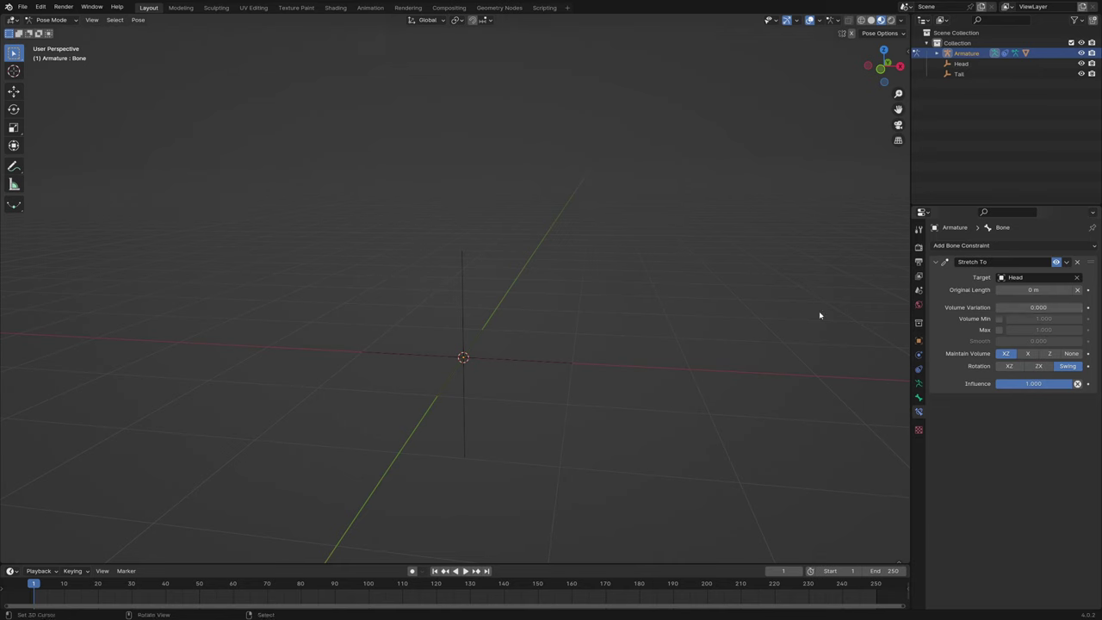
click(64, 20)
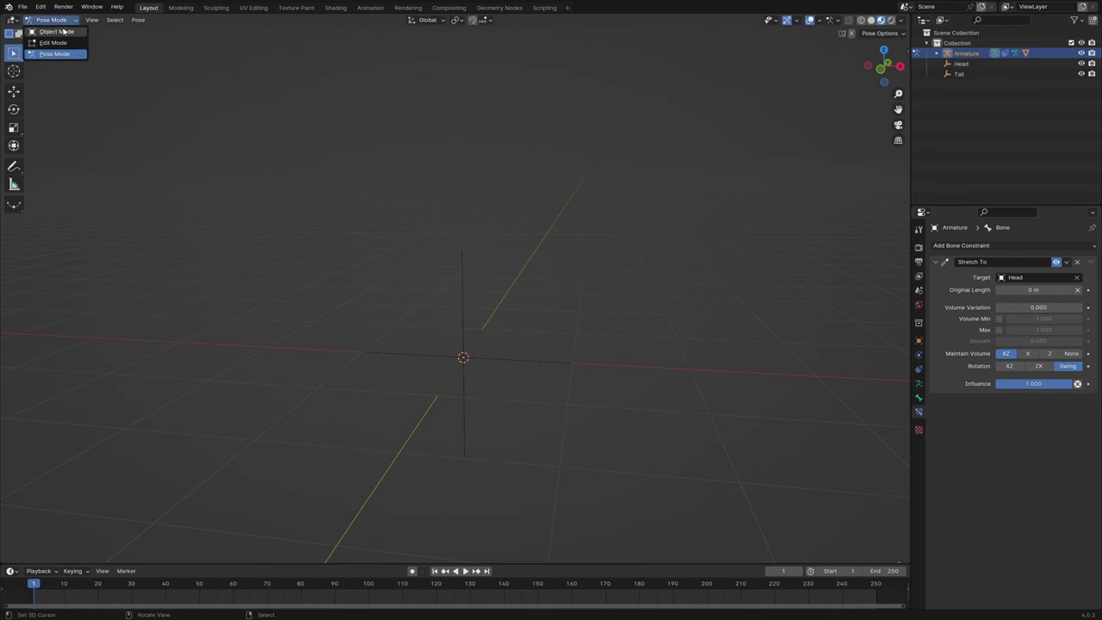
click(63, 32)
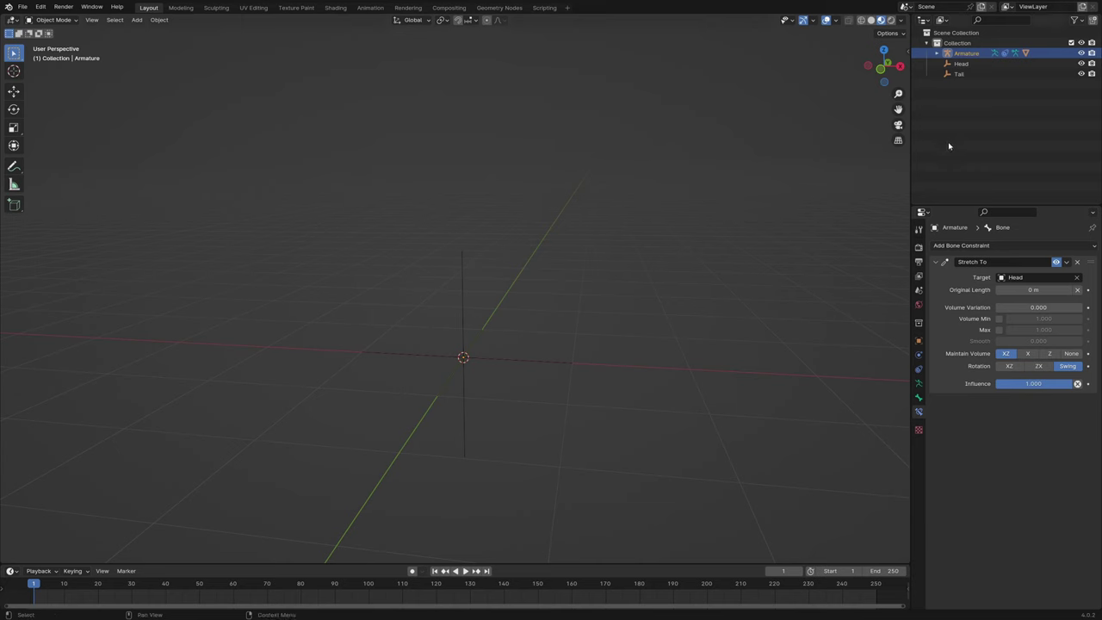
Step: Move the Head empty 2 m up to the rod's top
click(974, 65)
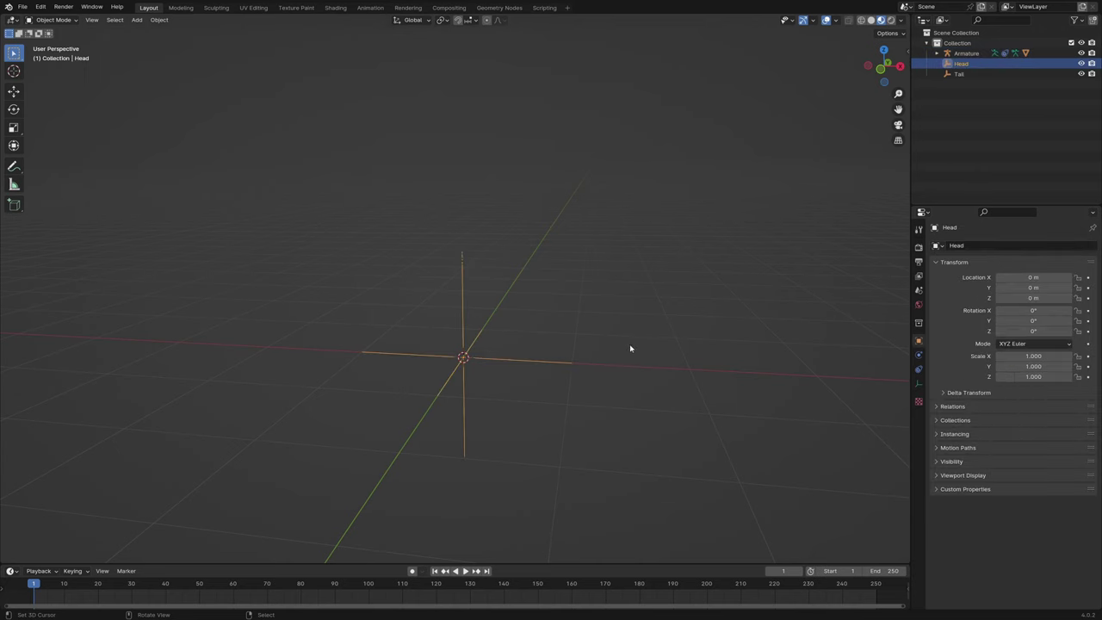
key(g)
key(z)
key(2)
key(Return)
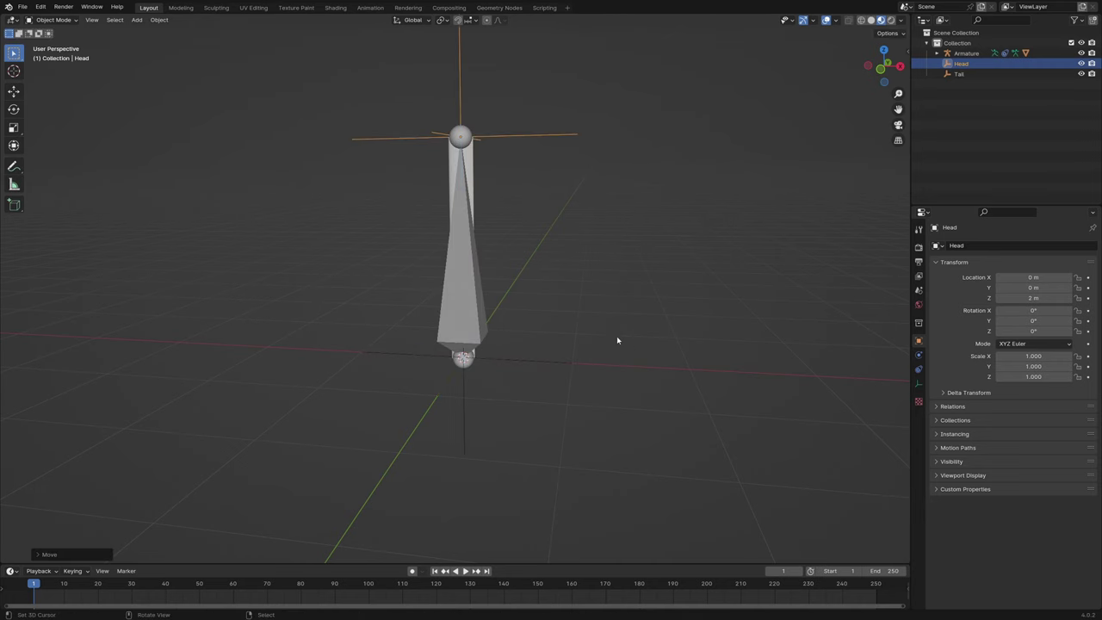
Step: Set the armature's bone display to Stick
click(470, 271)
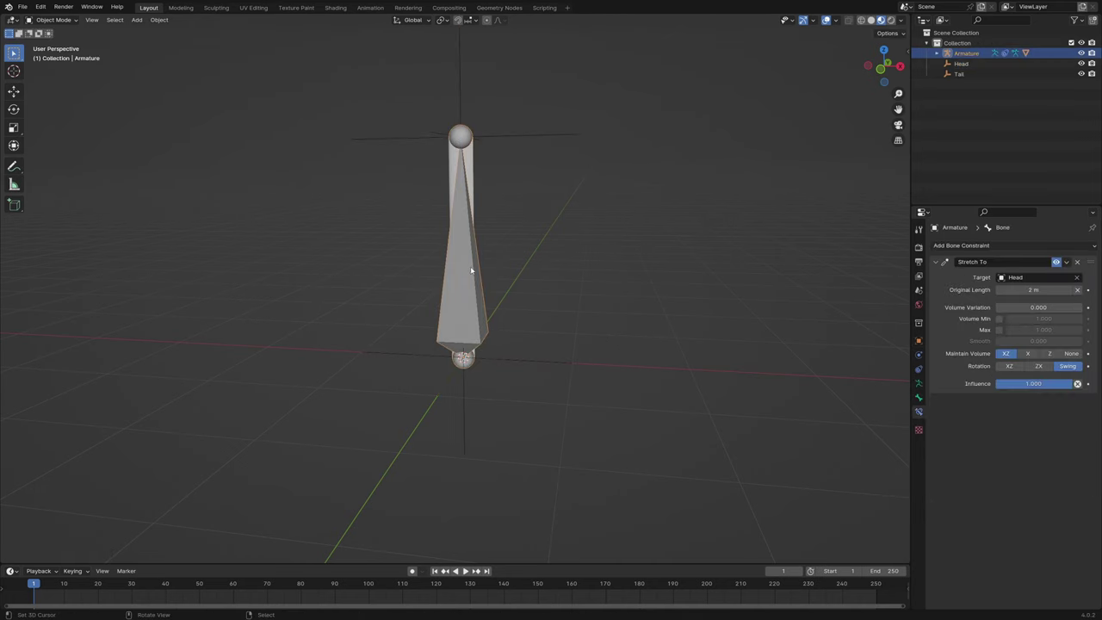
click(919, 385)
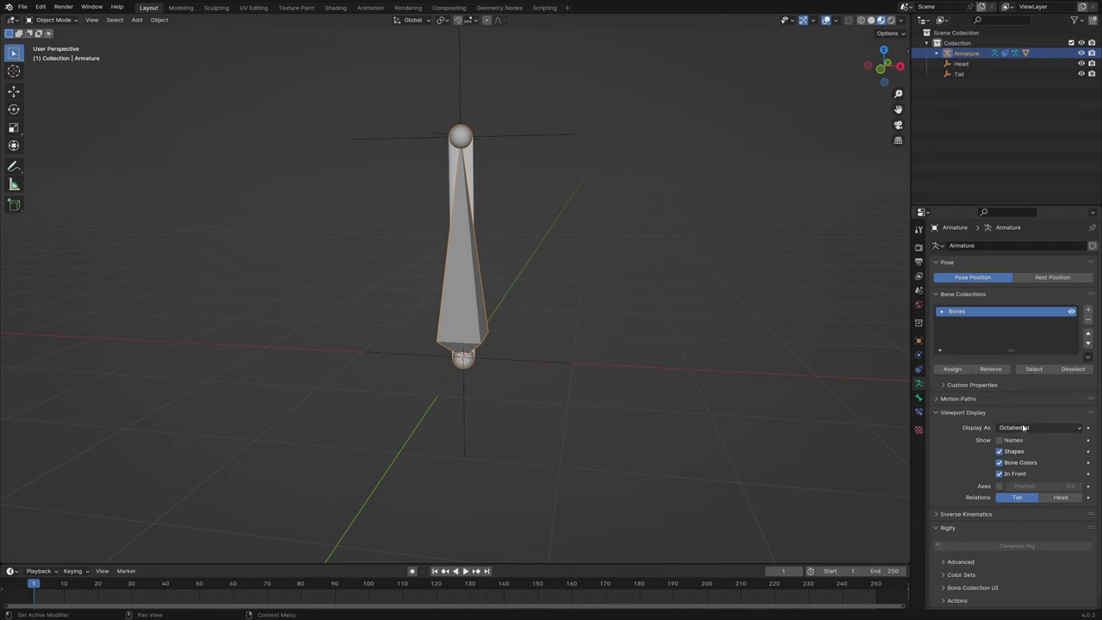
click(1025, 428)
click(1020, 451)
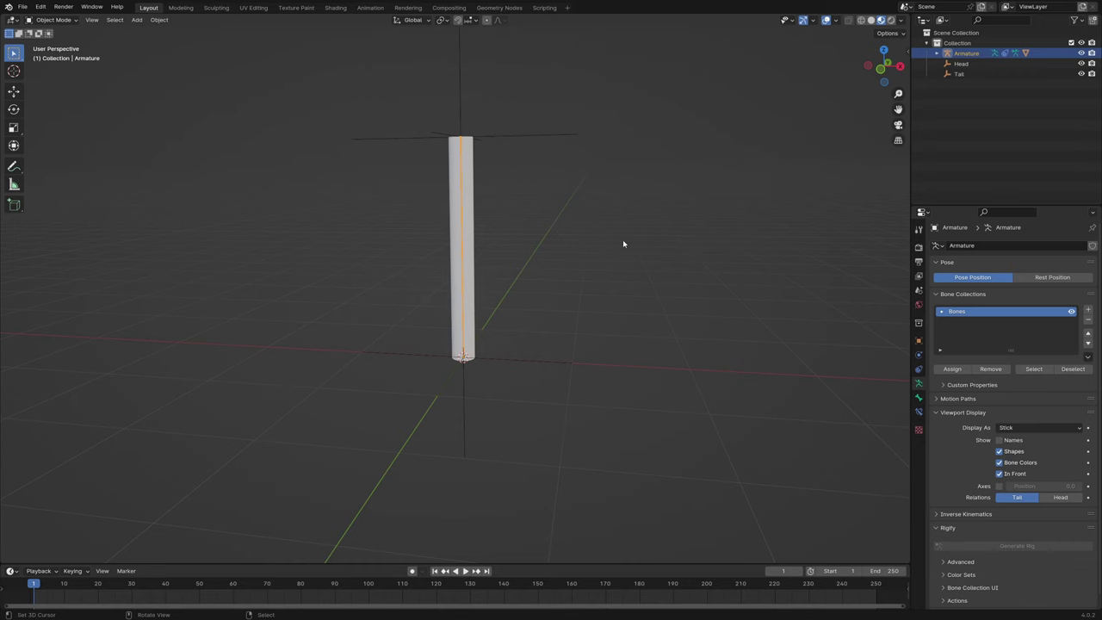
Step: Test the stretch by moving the Head and Tail empties, cancelling each move
click(470, 177)
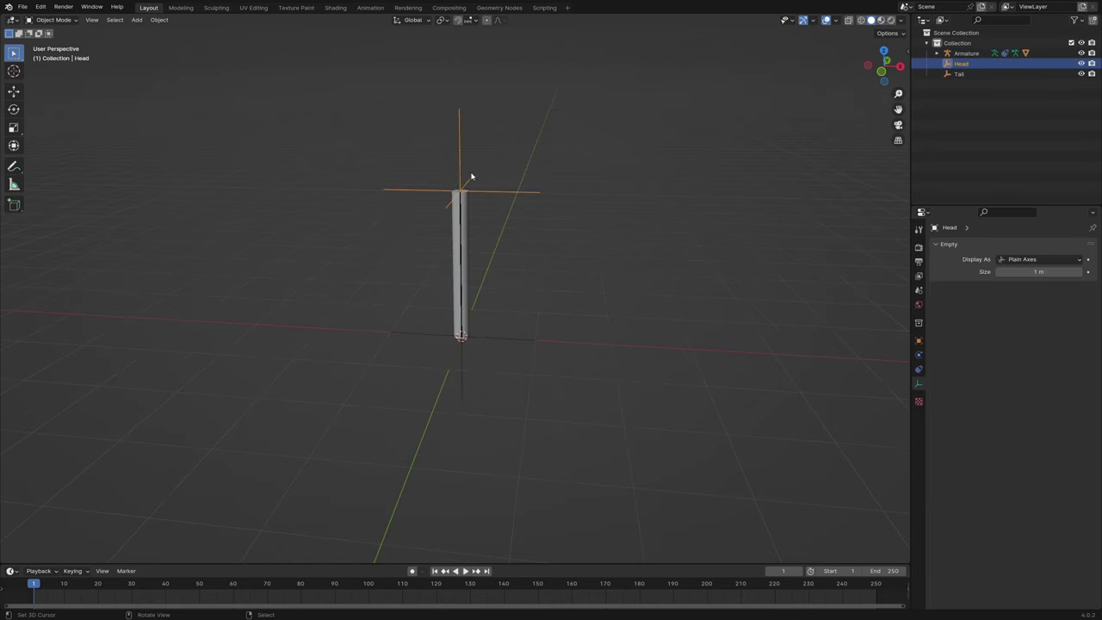
key(g)
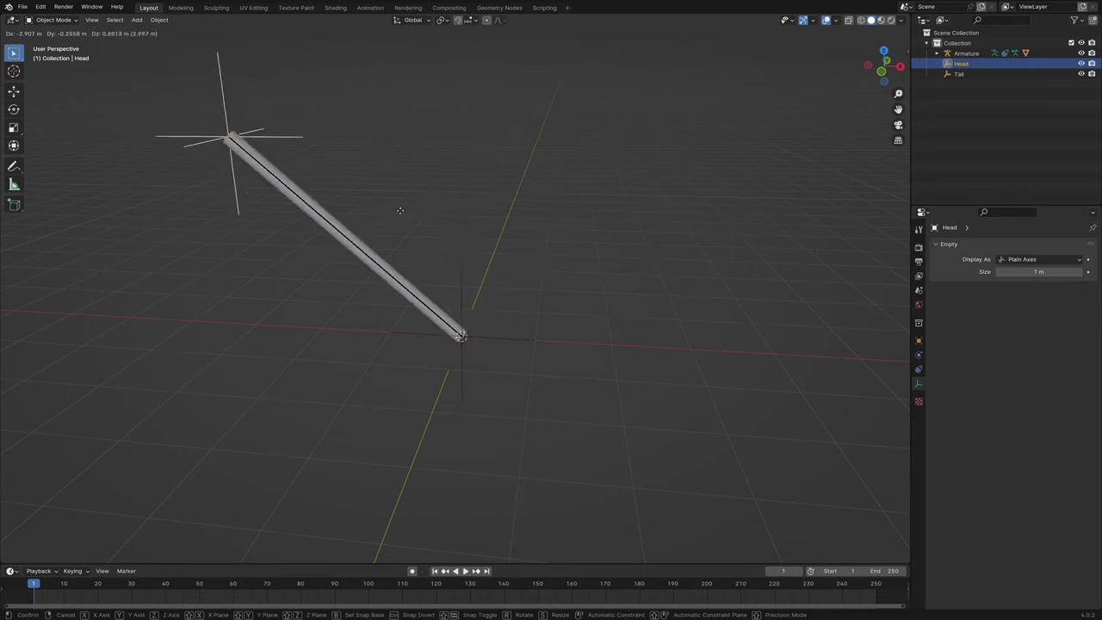
key(Escape)
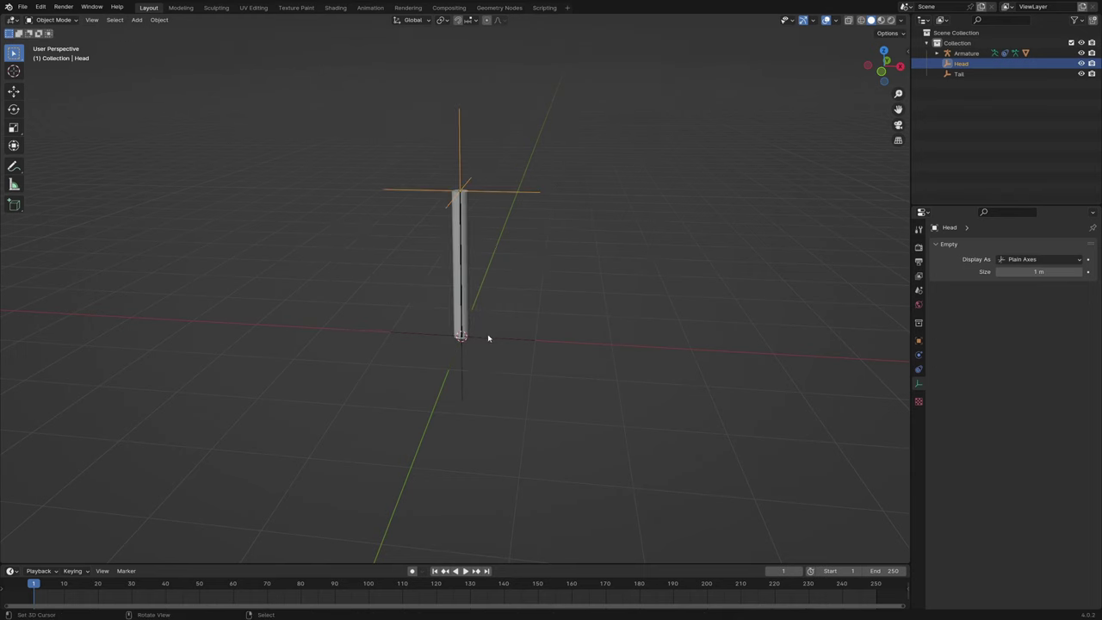
click(488, 337)
key(g)
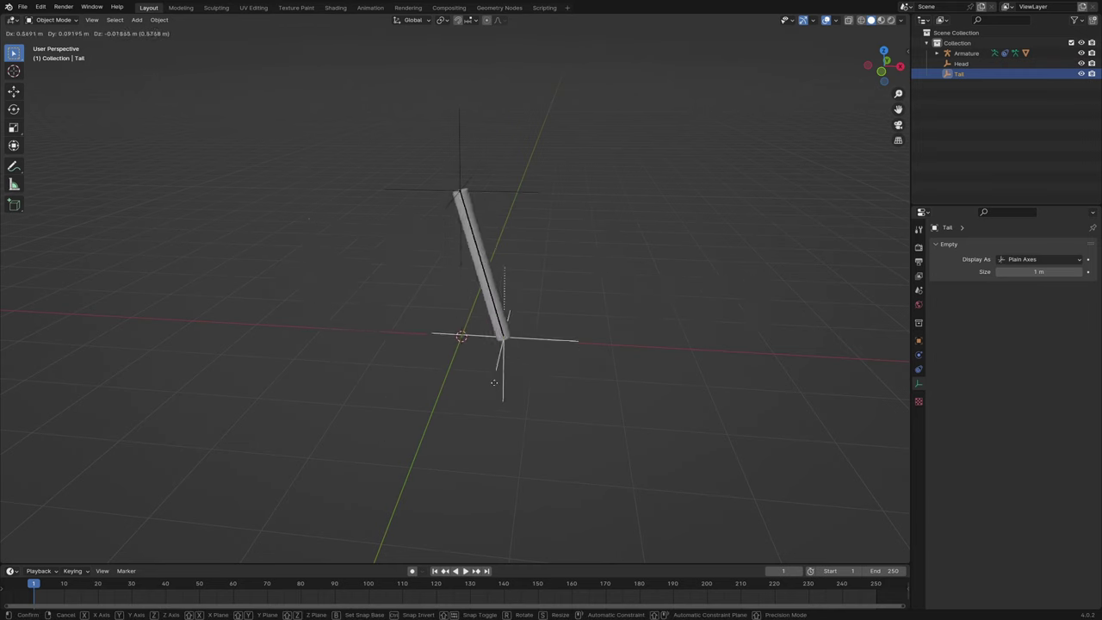
right_click(545, 232)
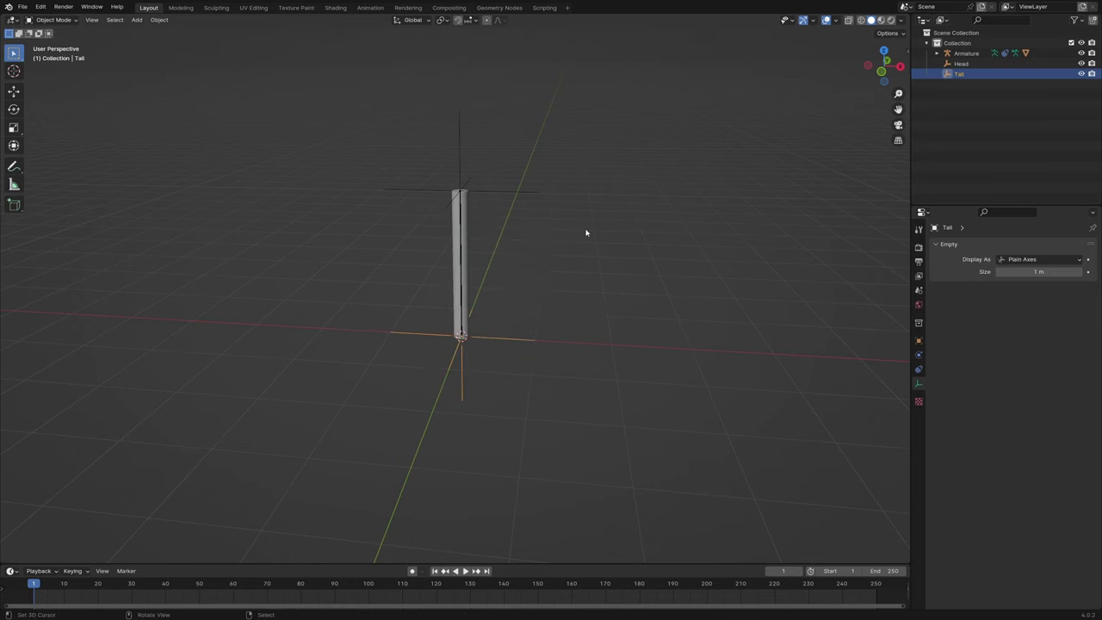
mouse_move(586, 233)
middle_down()
mouse_move(572, 222)
mouse_move(679, 239)
mouse_move(748, 233)
middle_up()
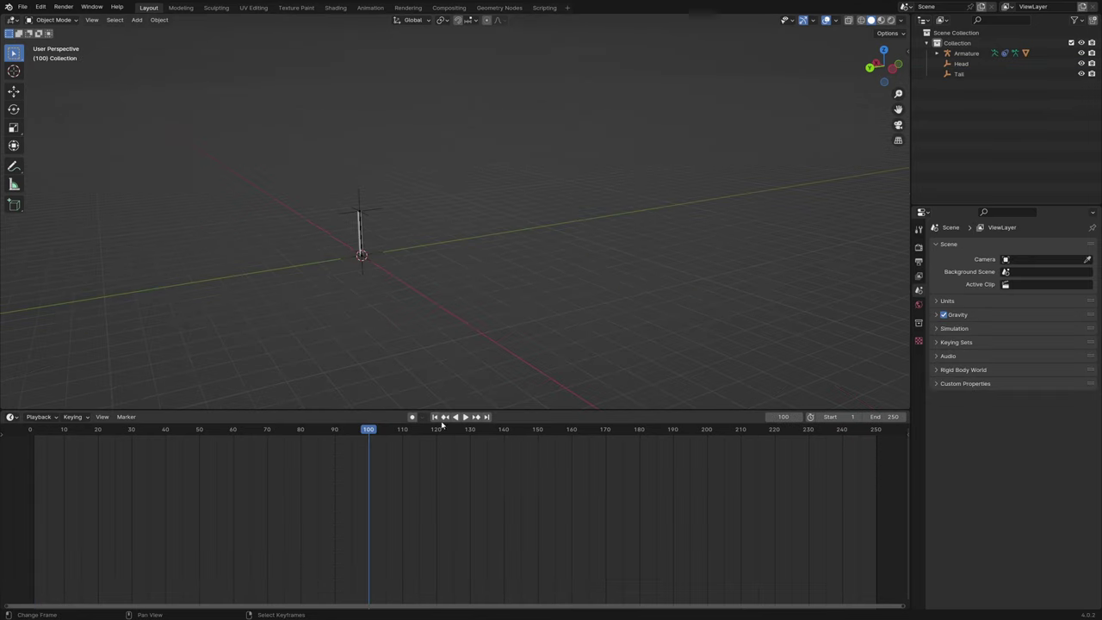
Step: Jump to the start frame and set the animation's End frame to 100
key(shift+Left)
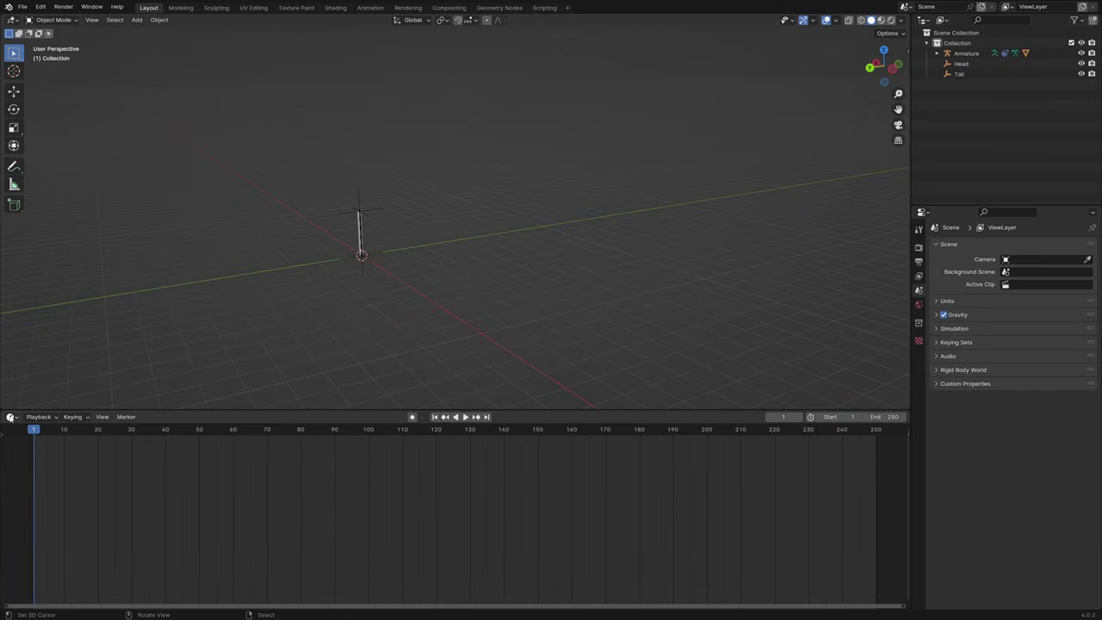
click(890, 419)
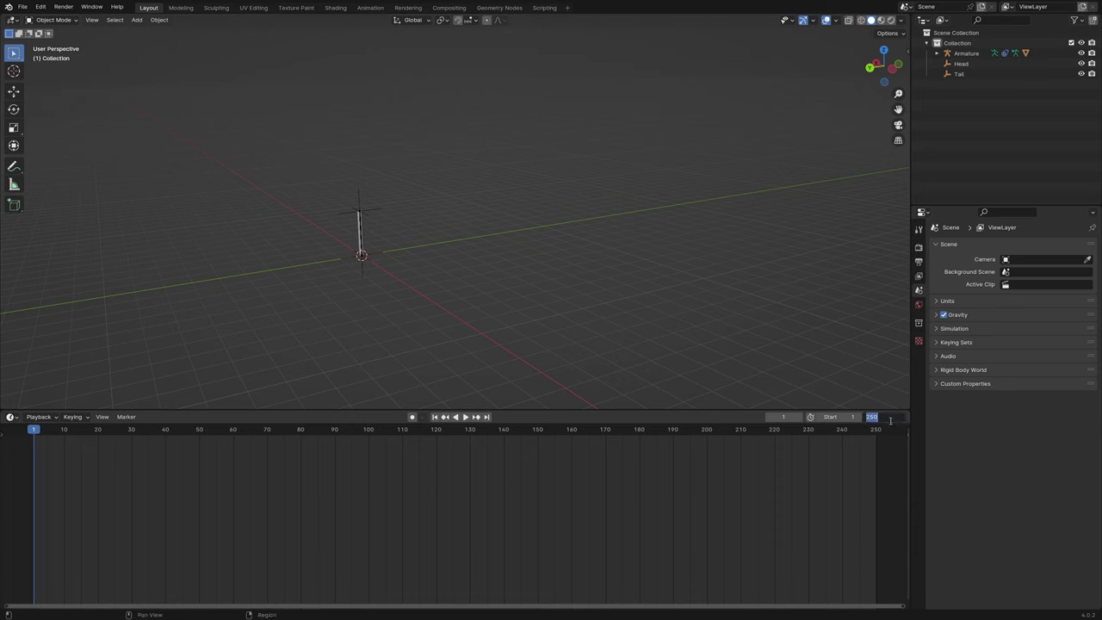
text(100)
key(Return)
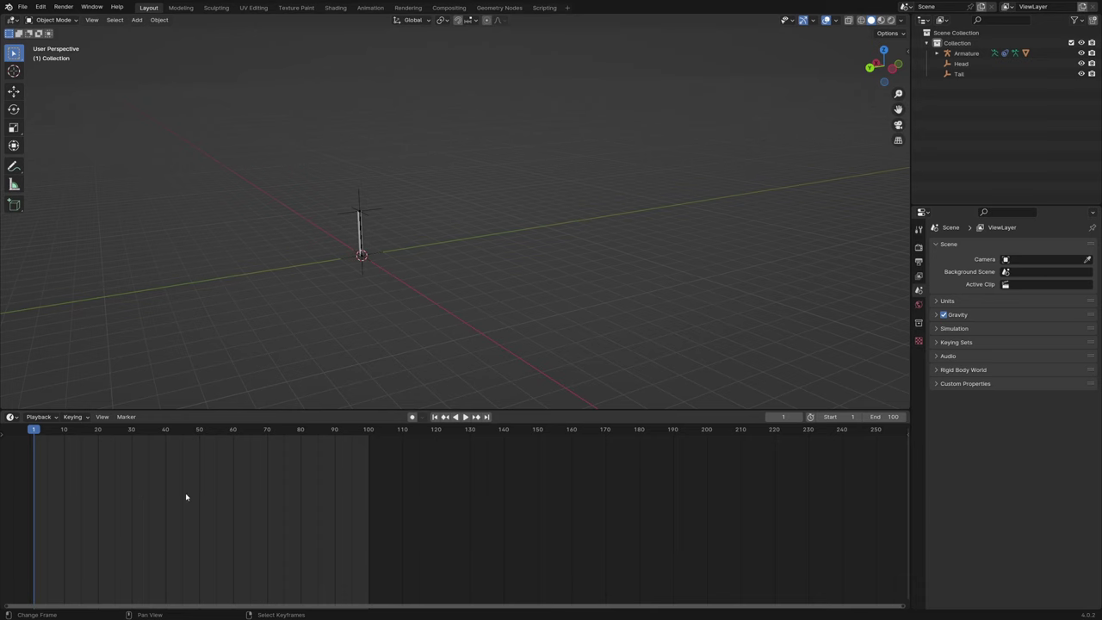
Step: Check in Preferences > Animation that Default Interpolation is Linear, then close Preferences
click(41, 7)
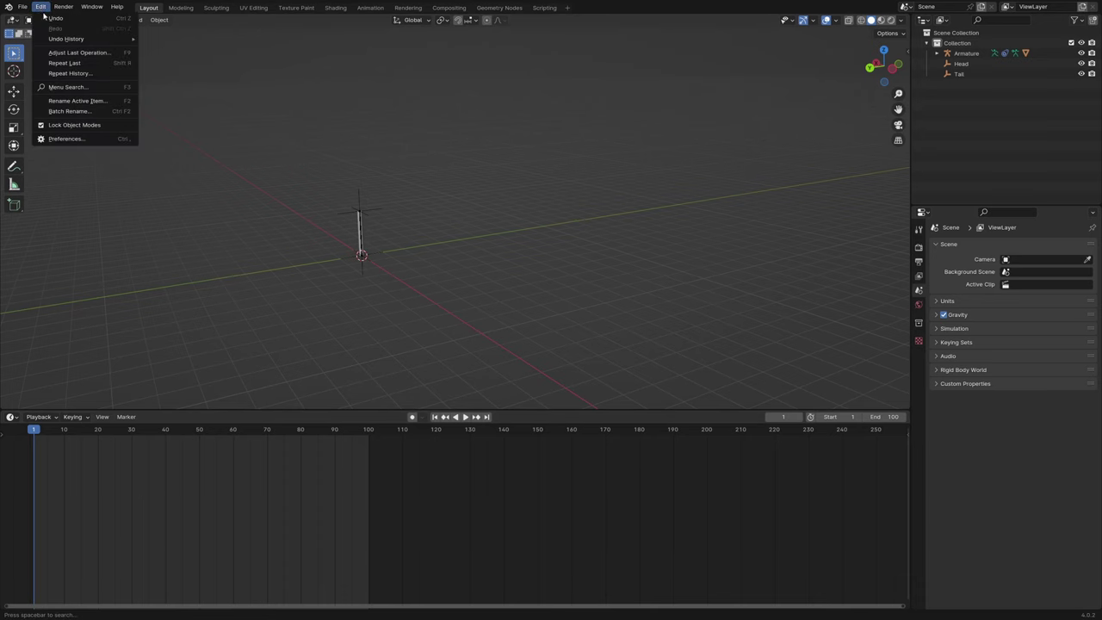
click(60, 140)
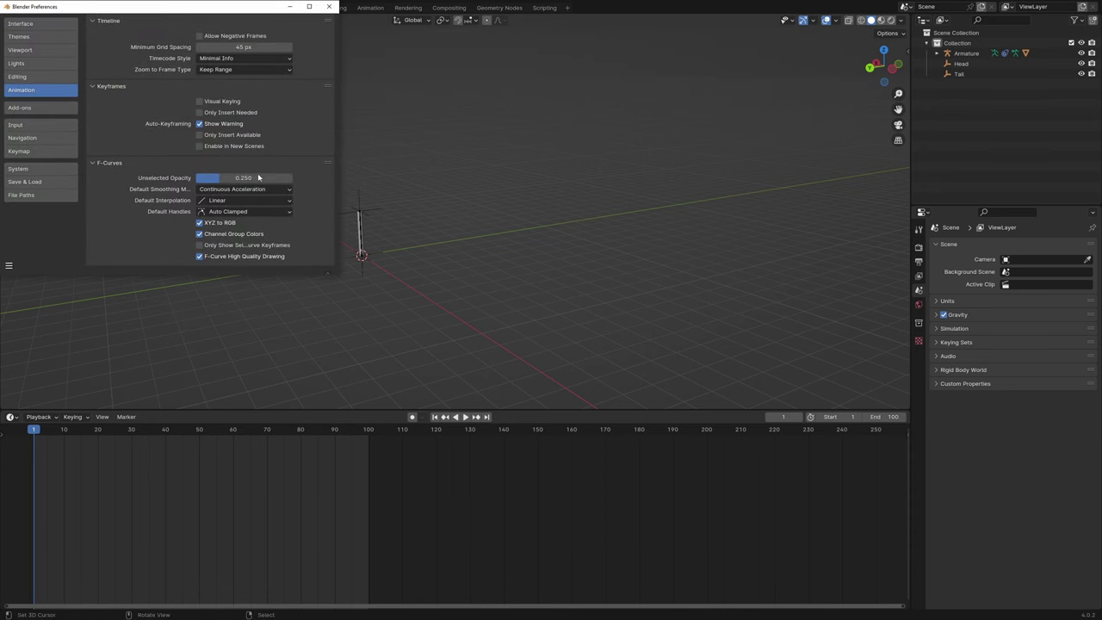
click(221, 204)
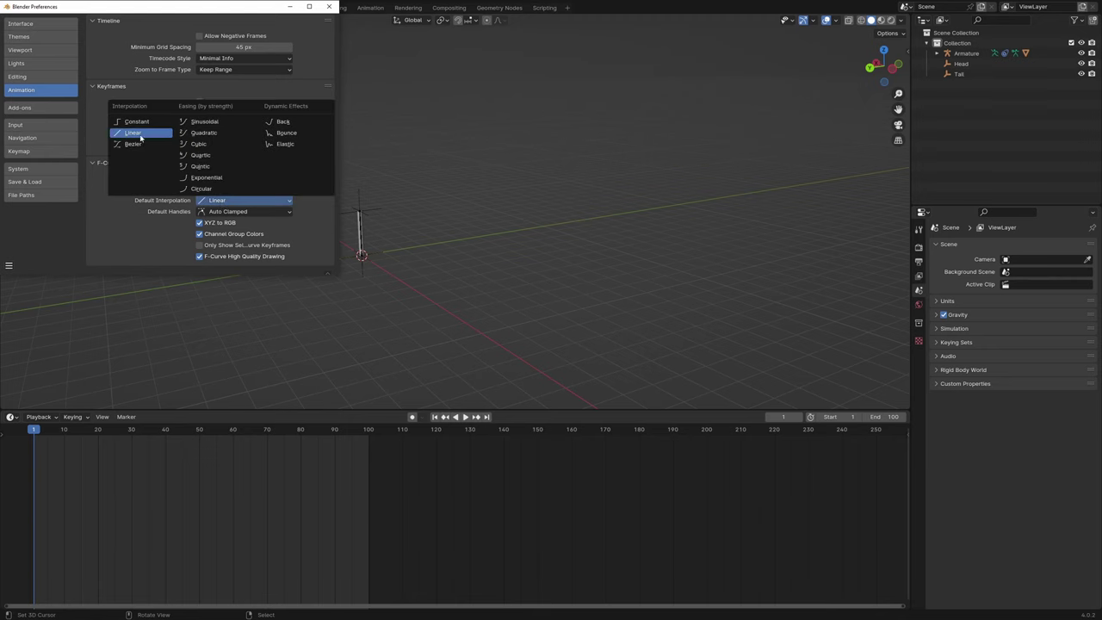
click(329, 7)
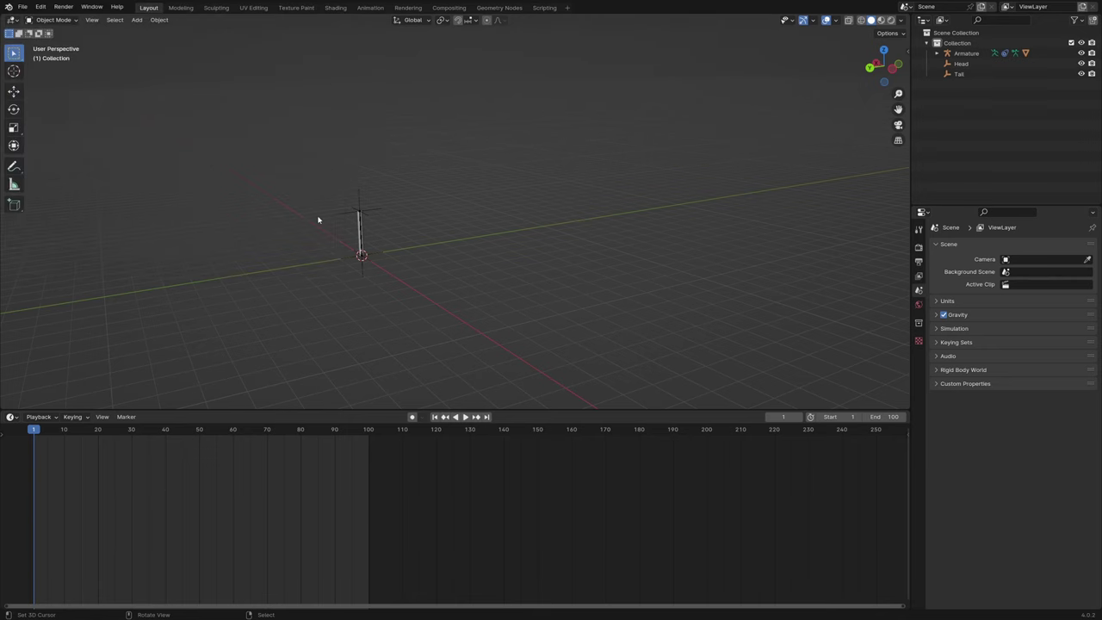
Step: Add a cube, move it 8 m along Y, and keyframe its location at frame 1
key(shift+a)
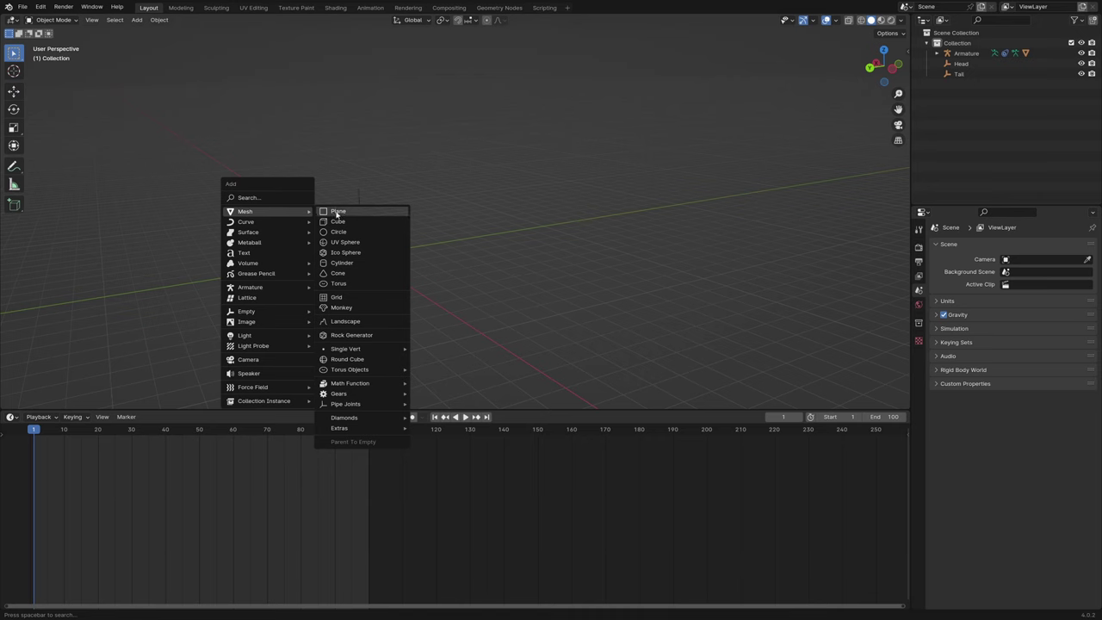
click(341, 223)
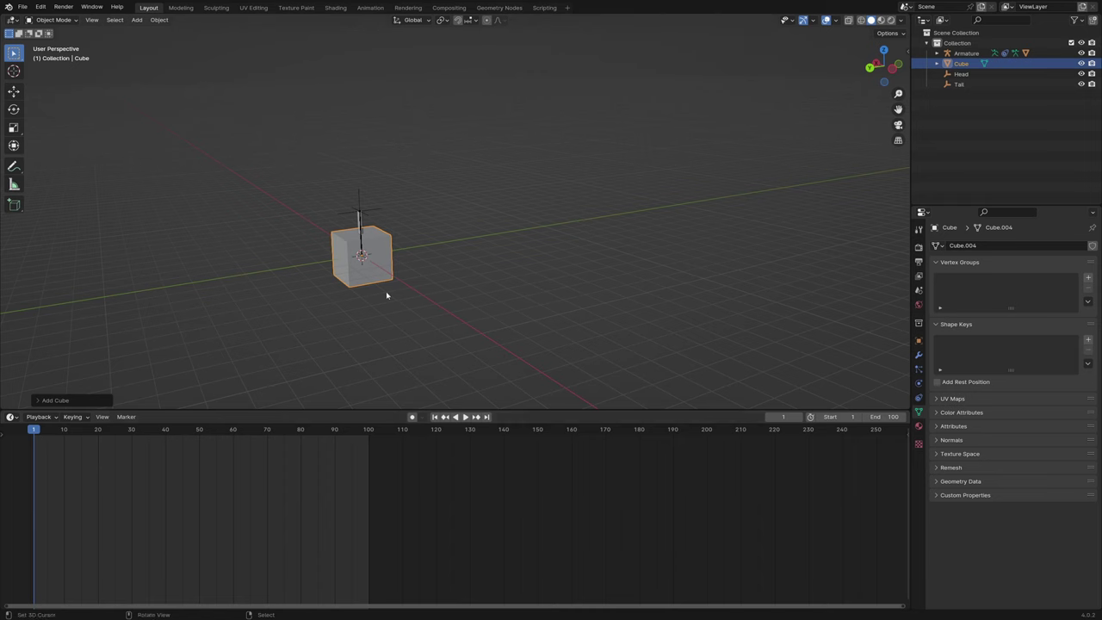
key(g)
text(y)
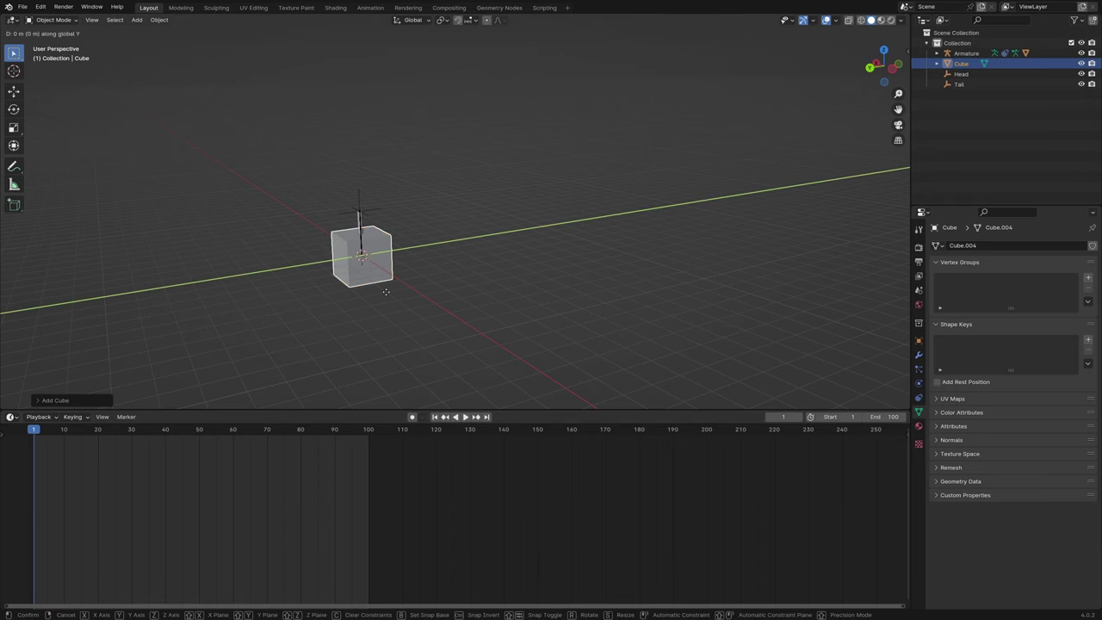
text(8)
key(Return)
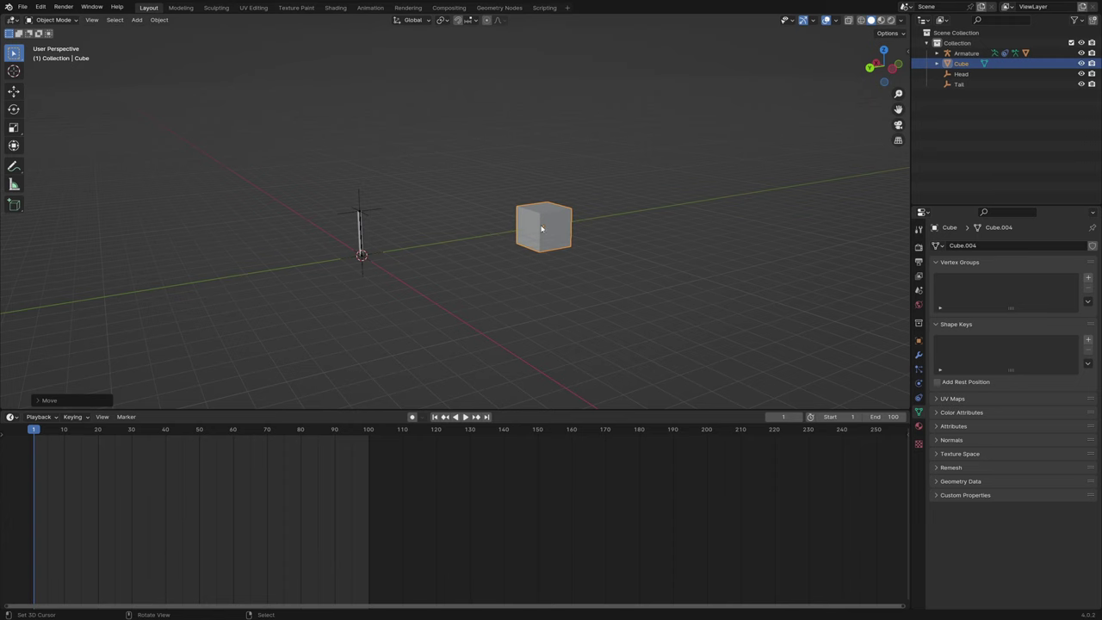
key(i)
click(472, 141)
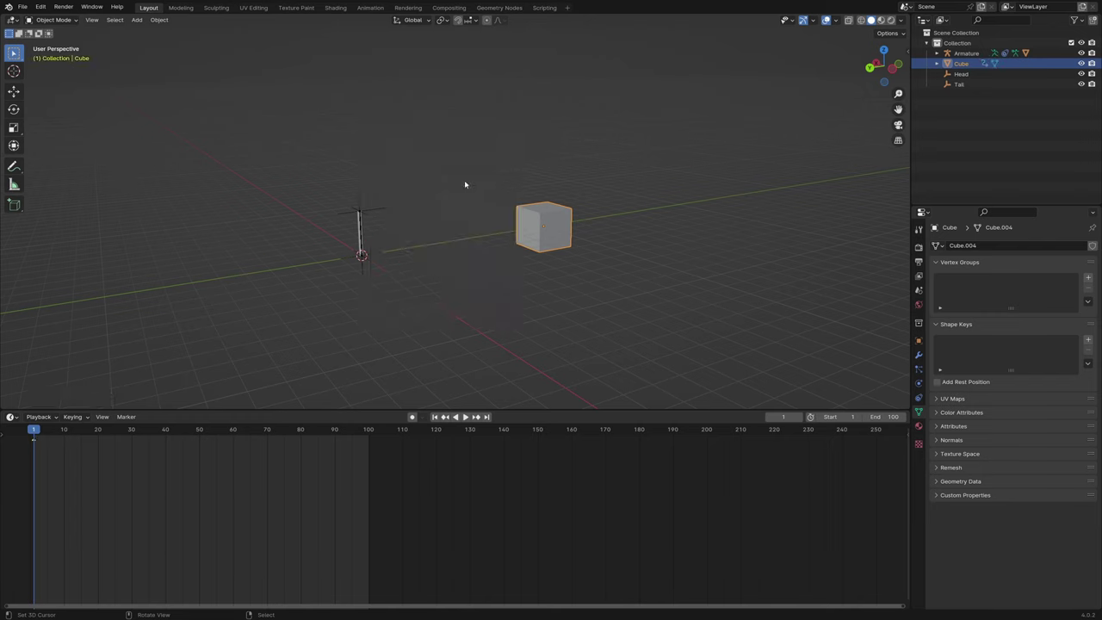
Step: At frame 100 move the cube 10 m along Y, keyframe its location, and play from frame 1
click(486, 418)
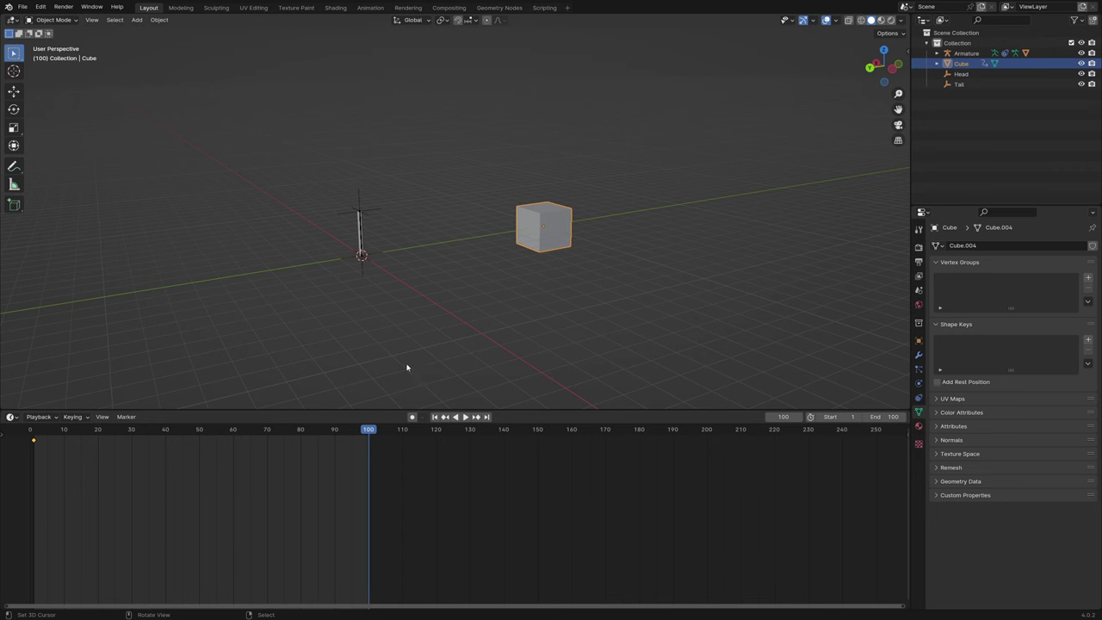
text(g)
text(y10)
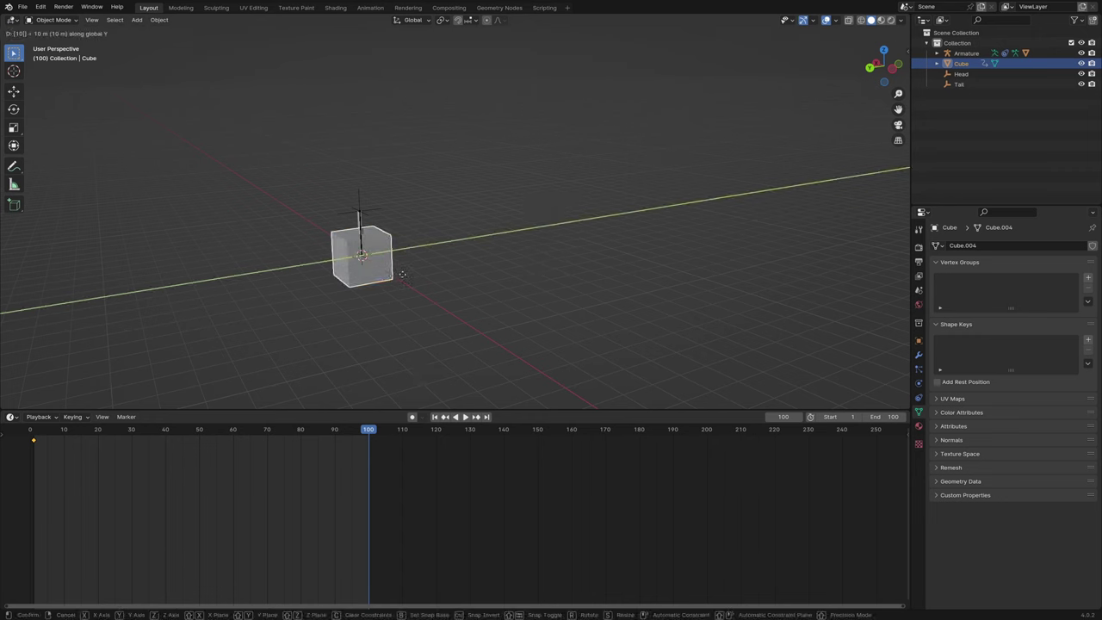
key(Return)
key(i)
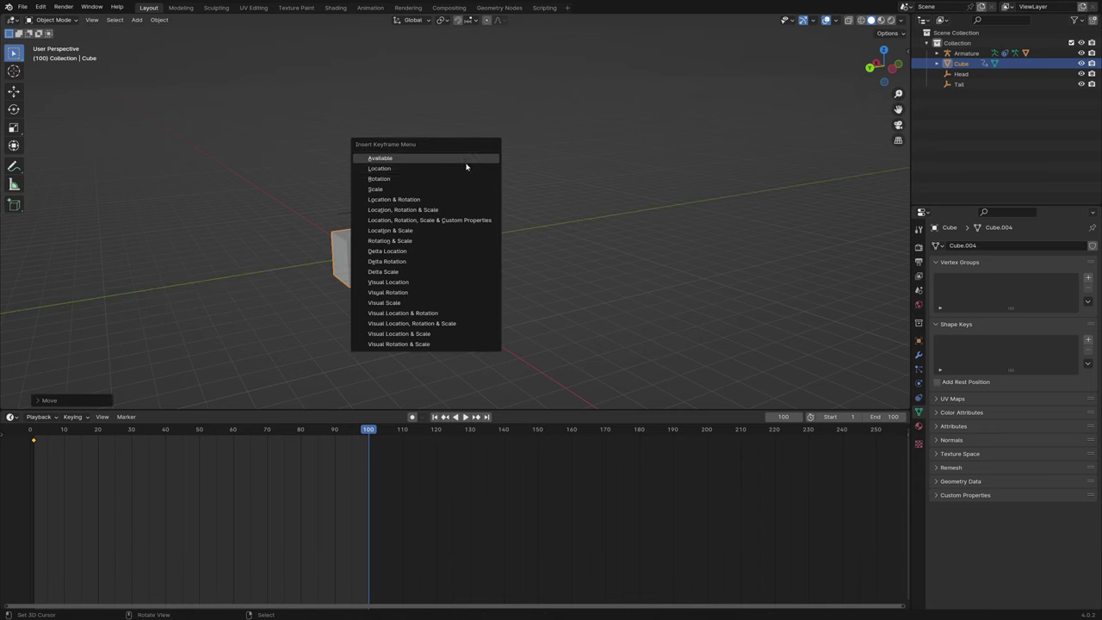
click(467, 168)
click(436, 418)
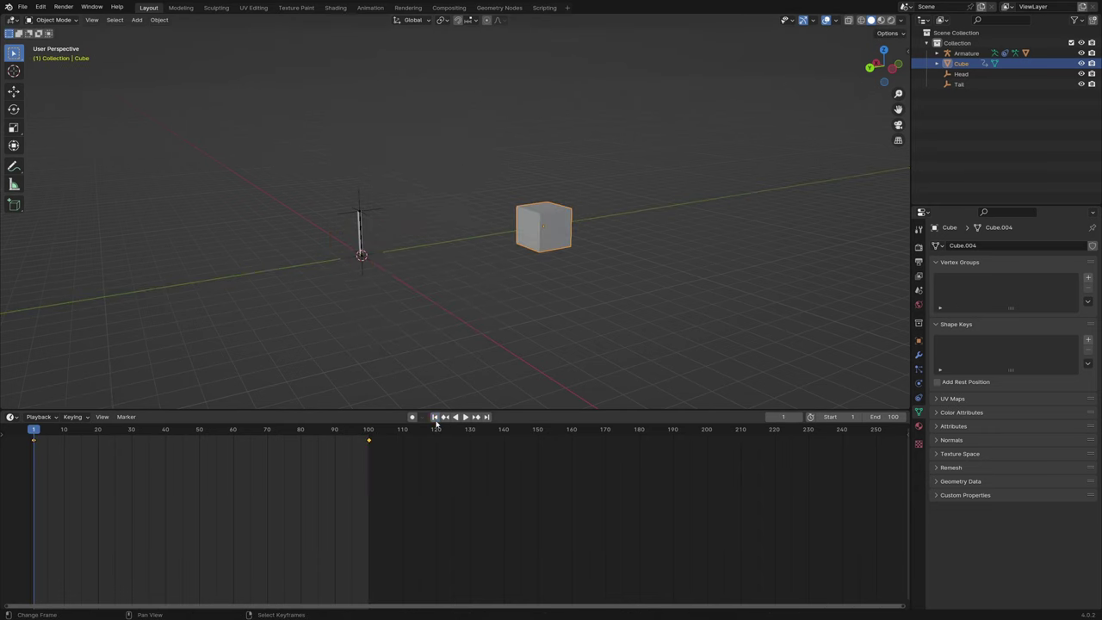
click(464, 418)
Step: Add a second cube, move it 4 m along Y, and keyframe its location at frame 1
key(shift+a)
mouse_move(259, 237)
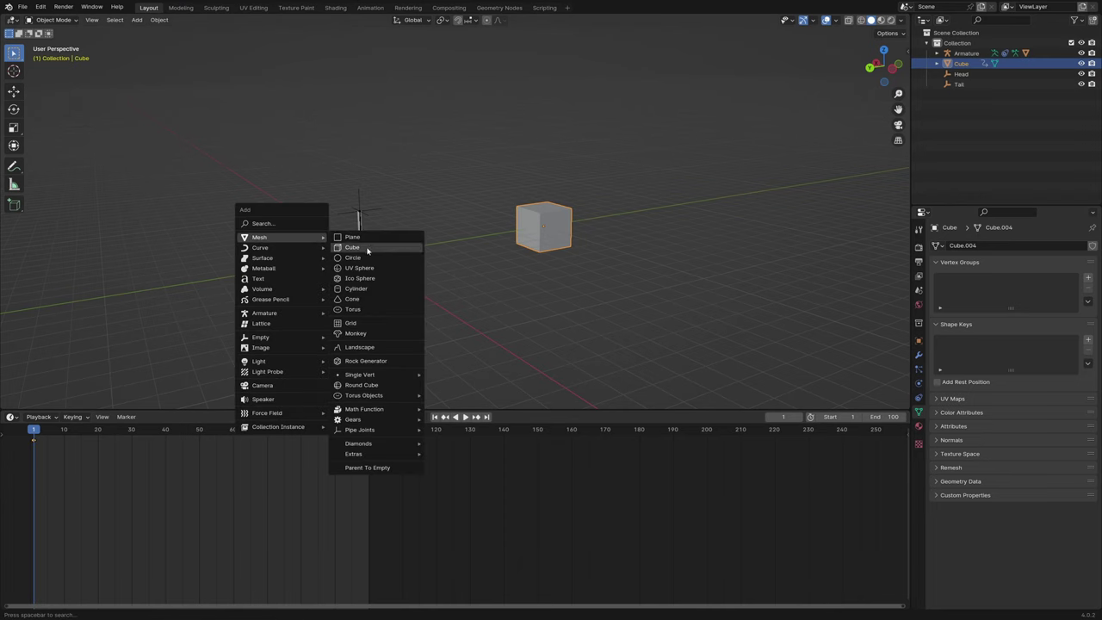
click(367, 251)
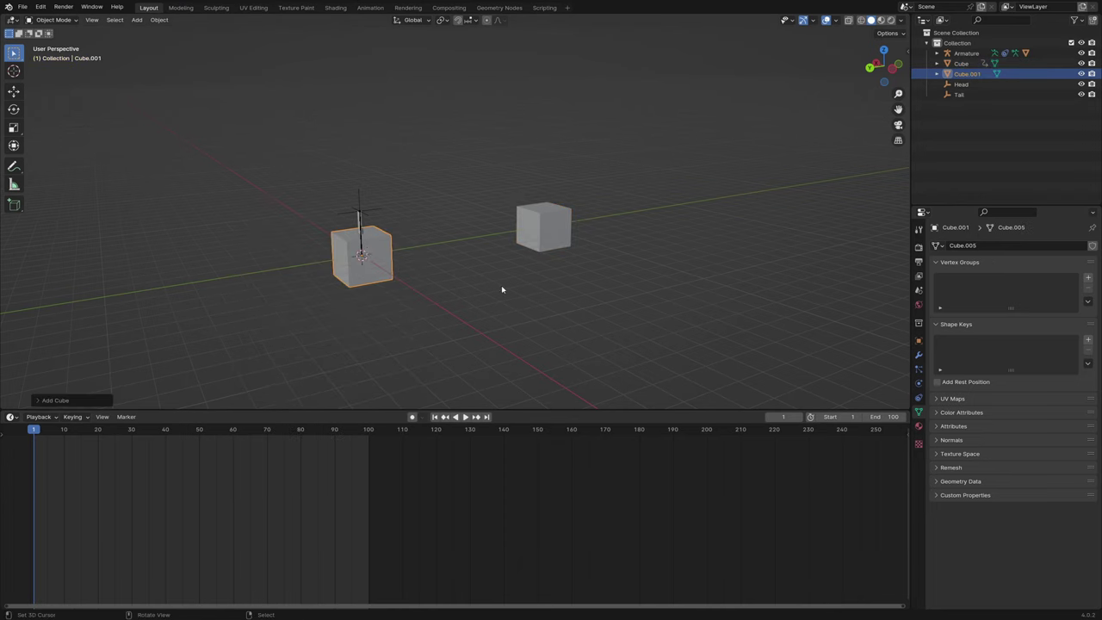
middle_drag(568, 291, 475, 295)
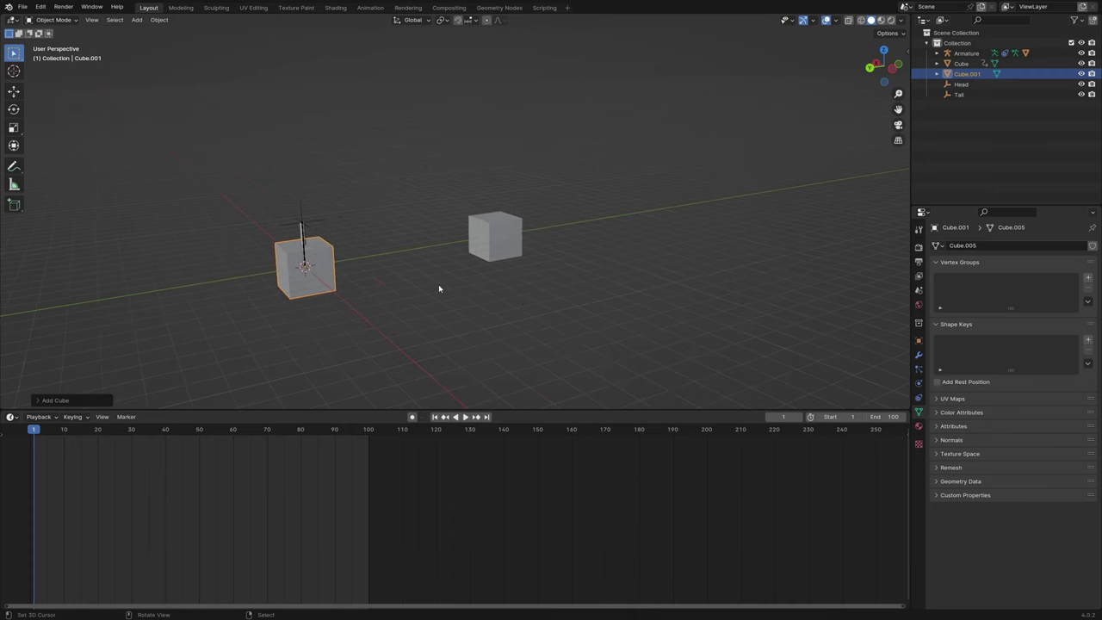
text(gy)
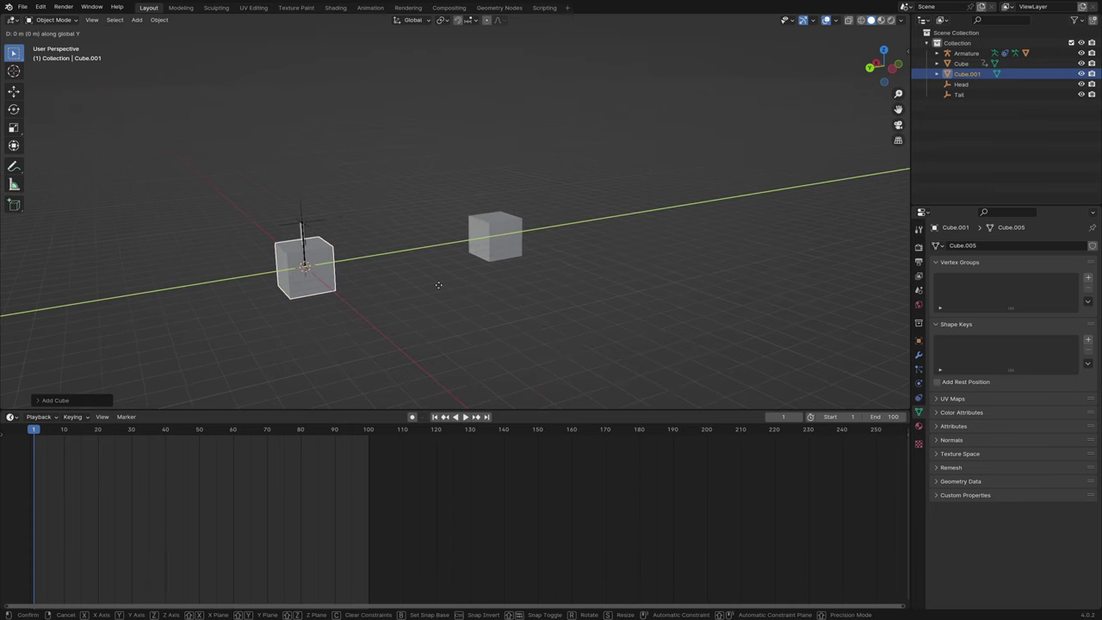
text(4)
key(Return)
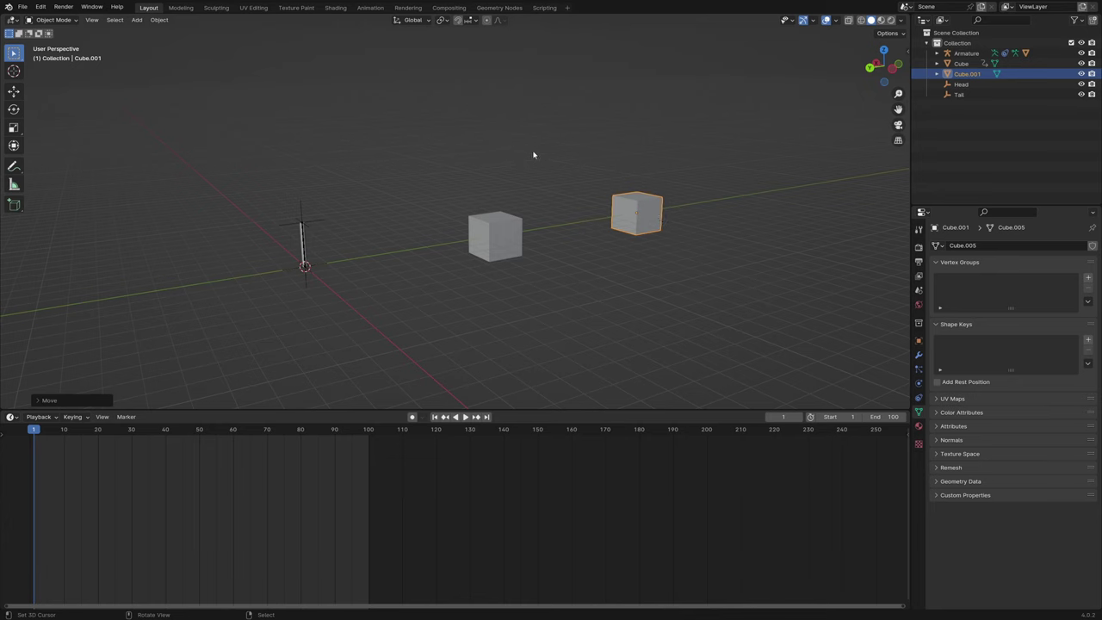
key(i)
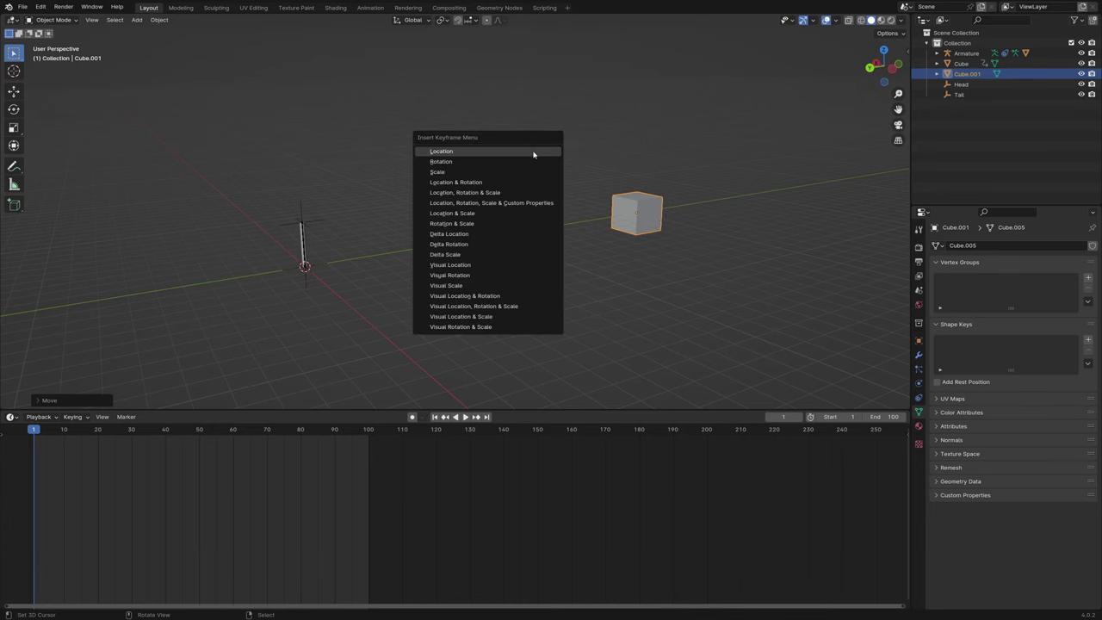
click(533, 153)
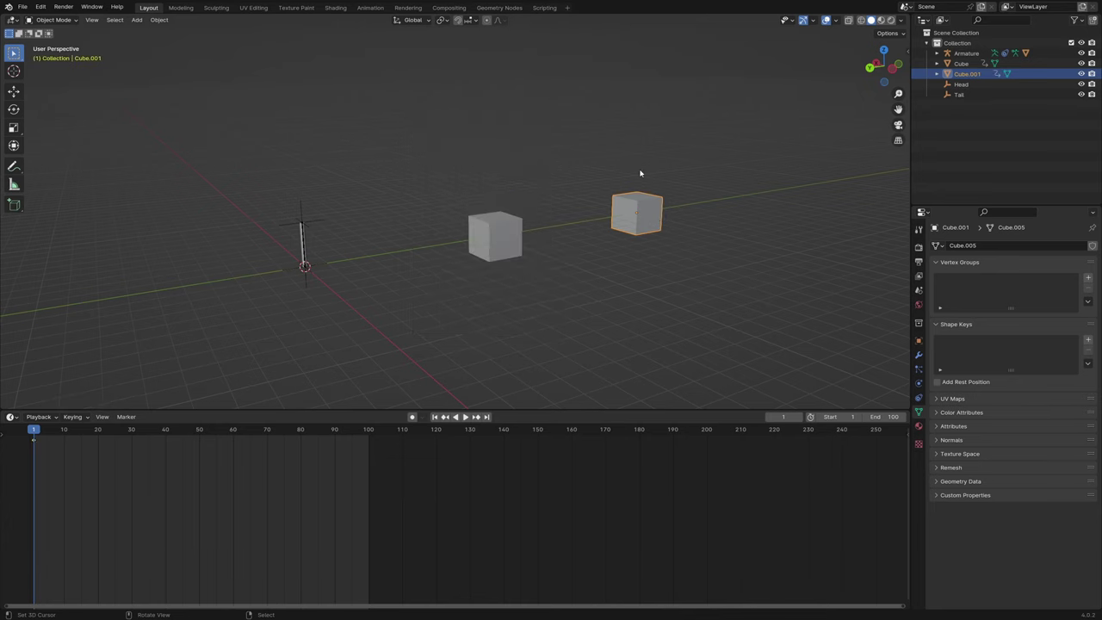
Step: At frame 100 slide Cube.001 along Y, keyframe its location, and replay from frame 1
click(487, 416)
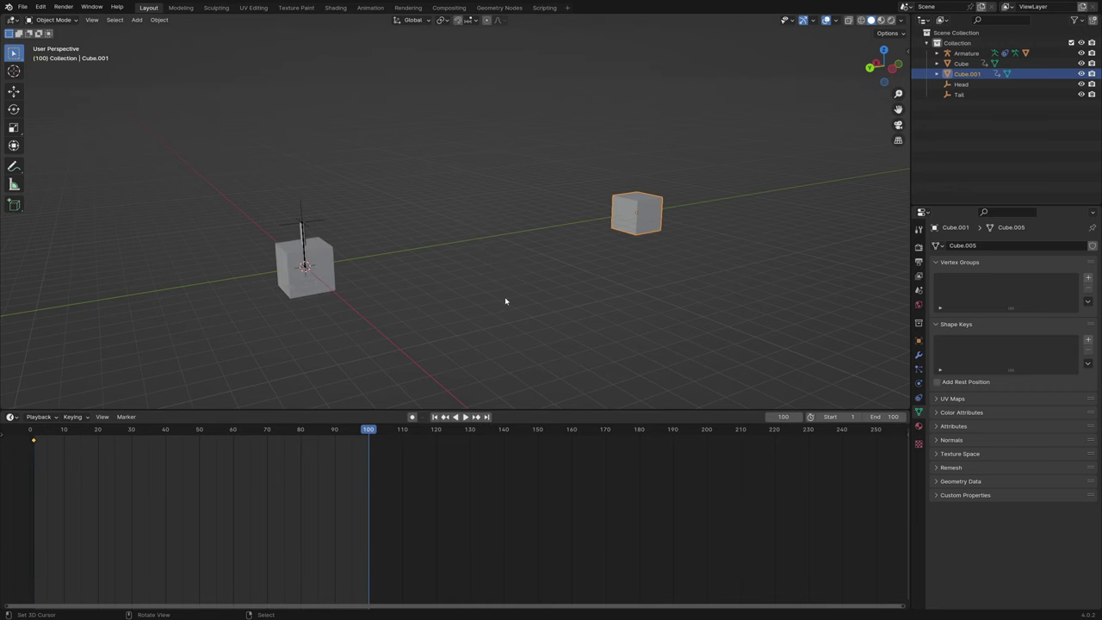
key(g)
key(y)
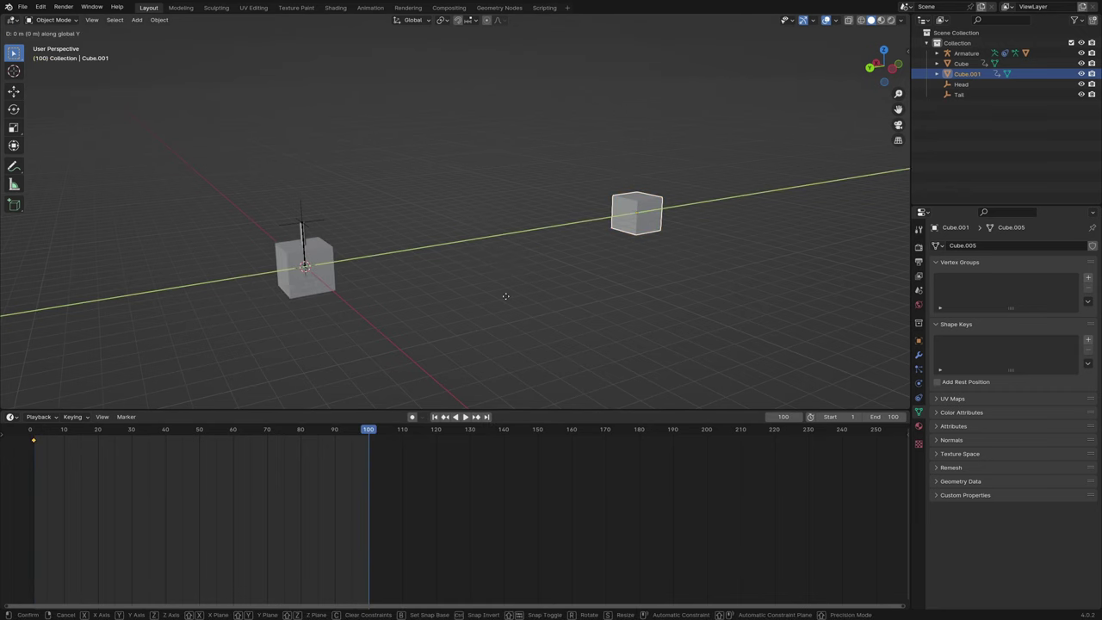
click(492, 245)
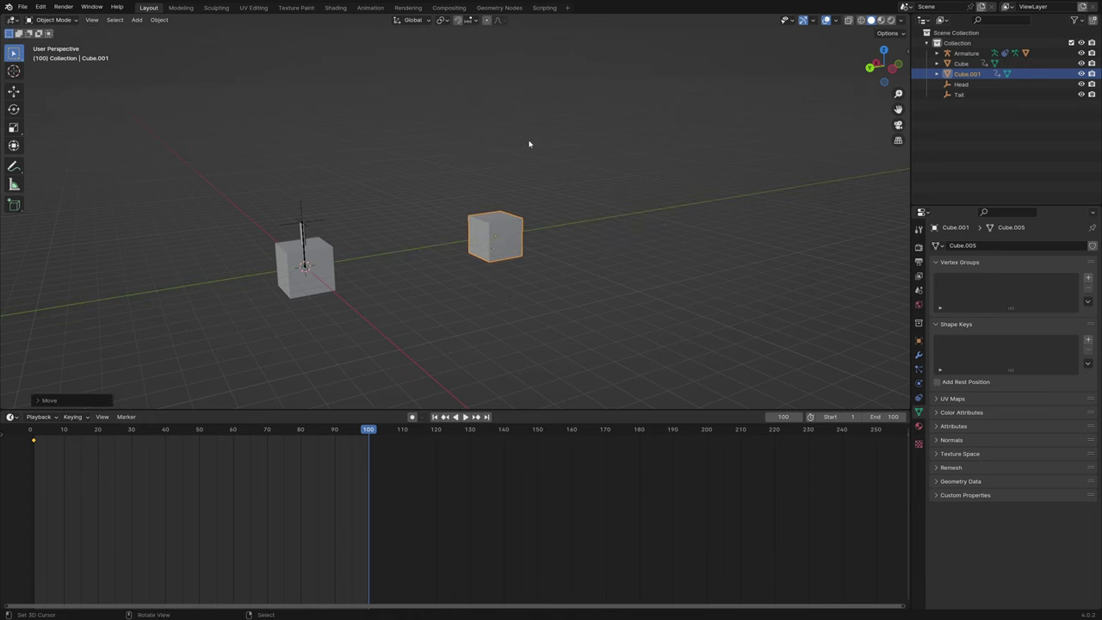
key(i)
click(530, 142)
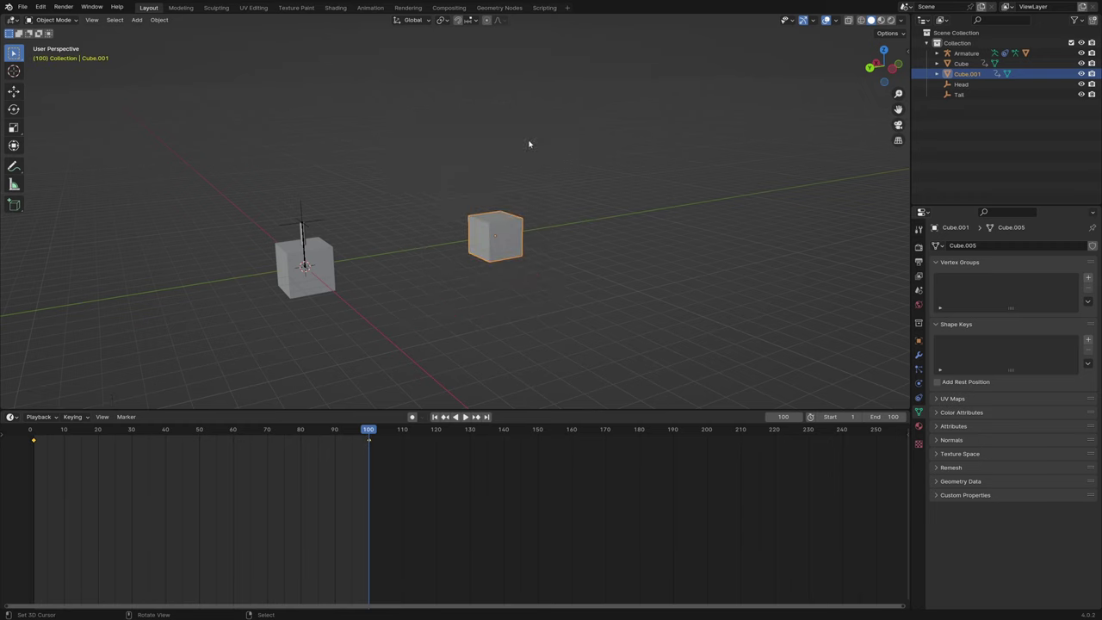
click(434, 417)
click(465, 417)
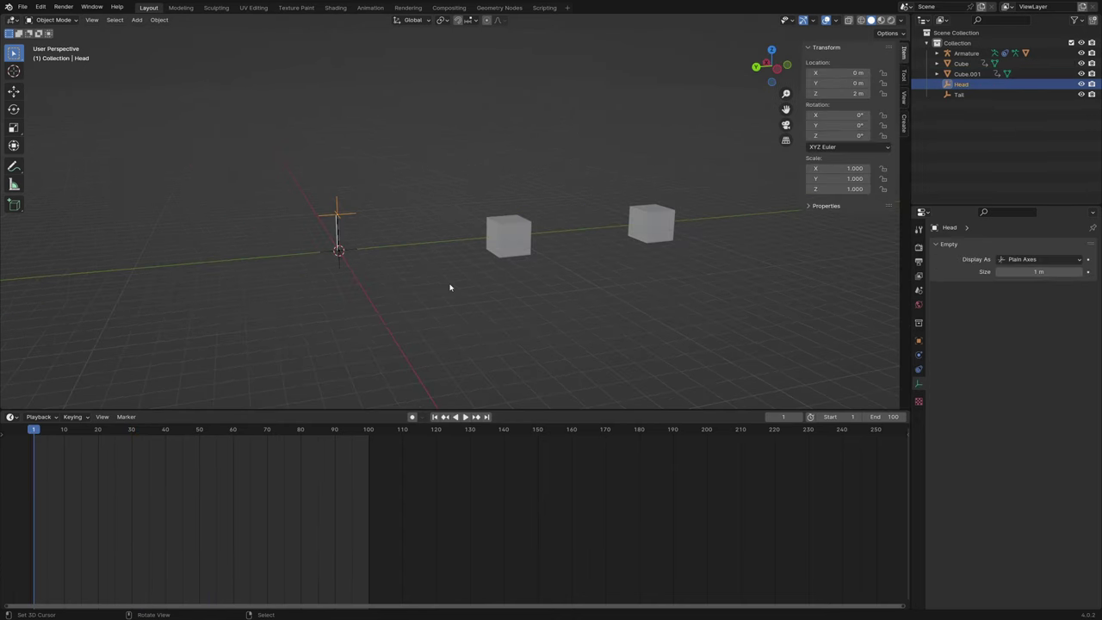
Step: At frame 49, select the Head and Tail empties and move them along X to -21.779 m
middle_drag(449, 287, 531, 245)
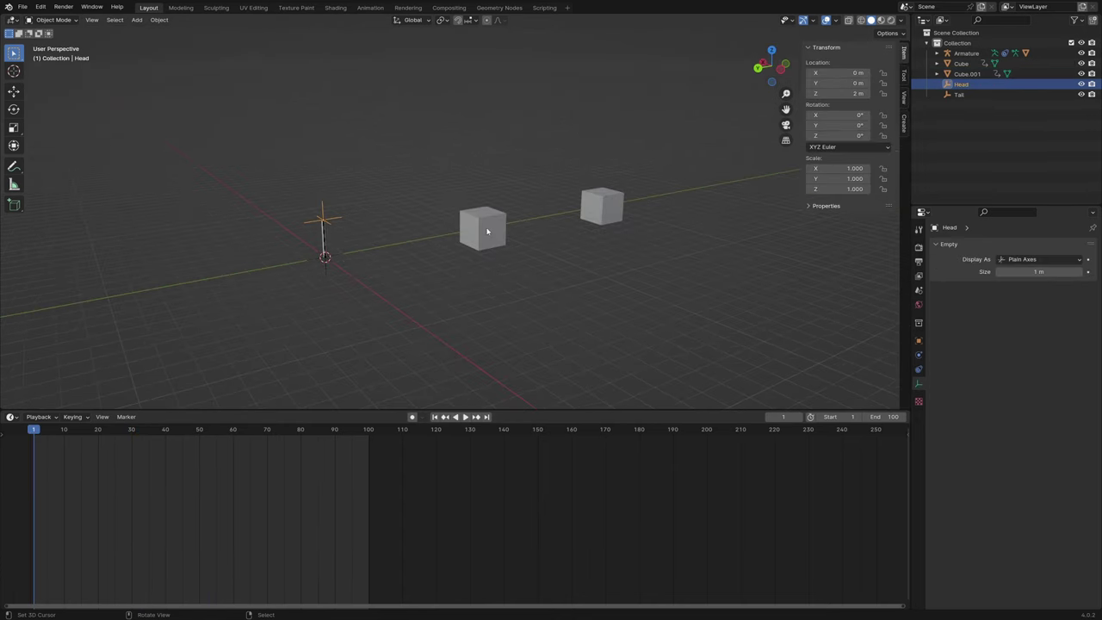
click(195, 446)
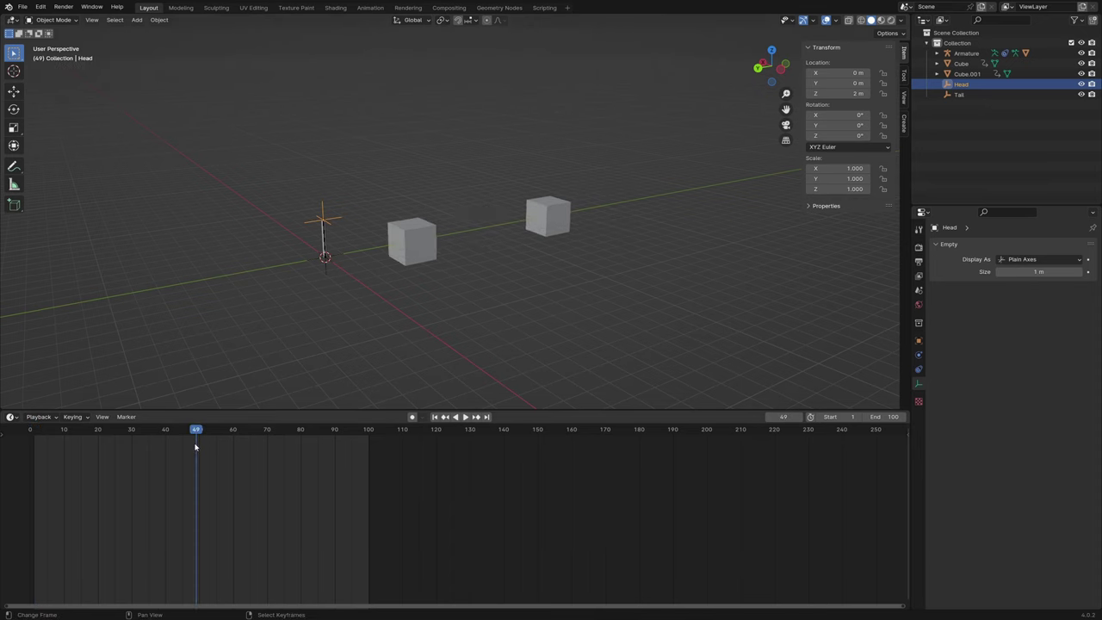
shift+click(332, 265)
middle_drag(345, 270, 413, 270)
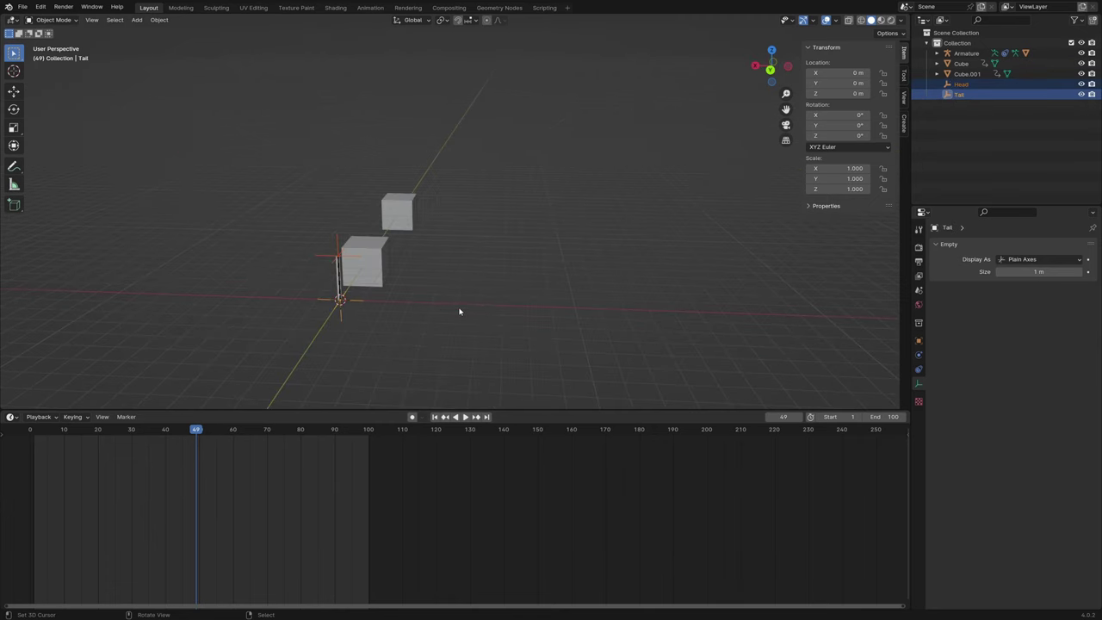
middle_drag(460, 311, 437, 307)
key(g)
key(x)
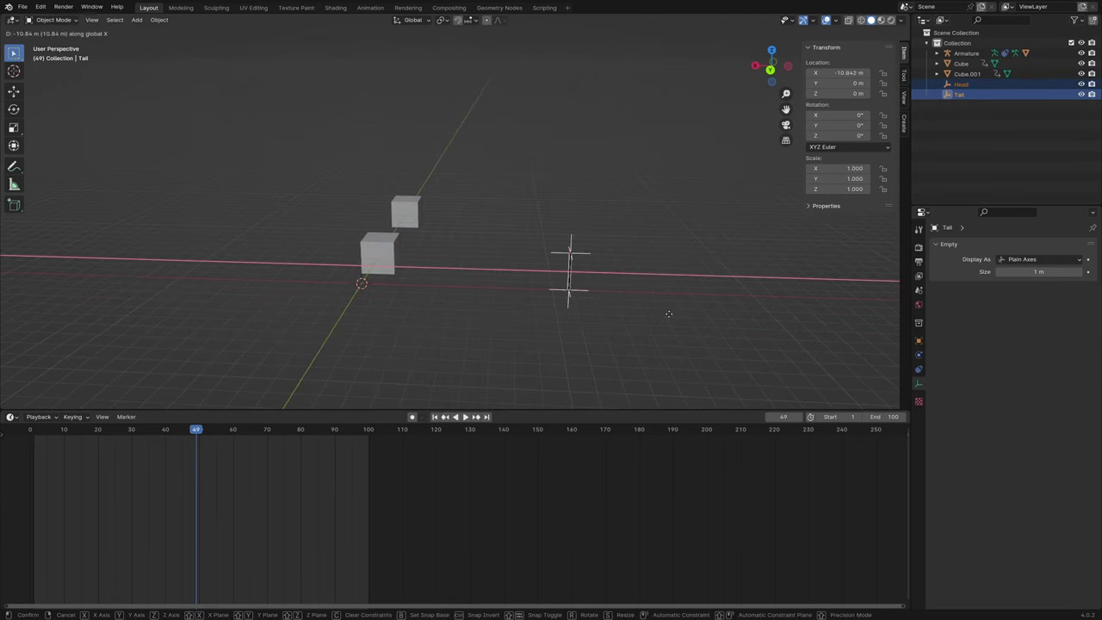
click(850, 315)
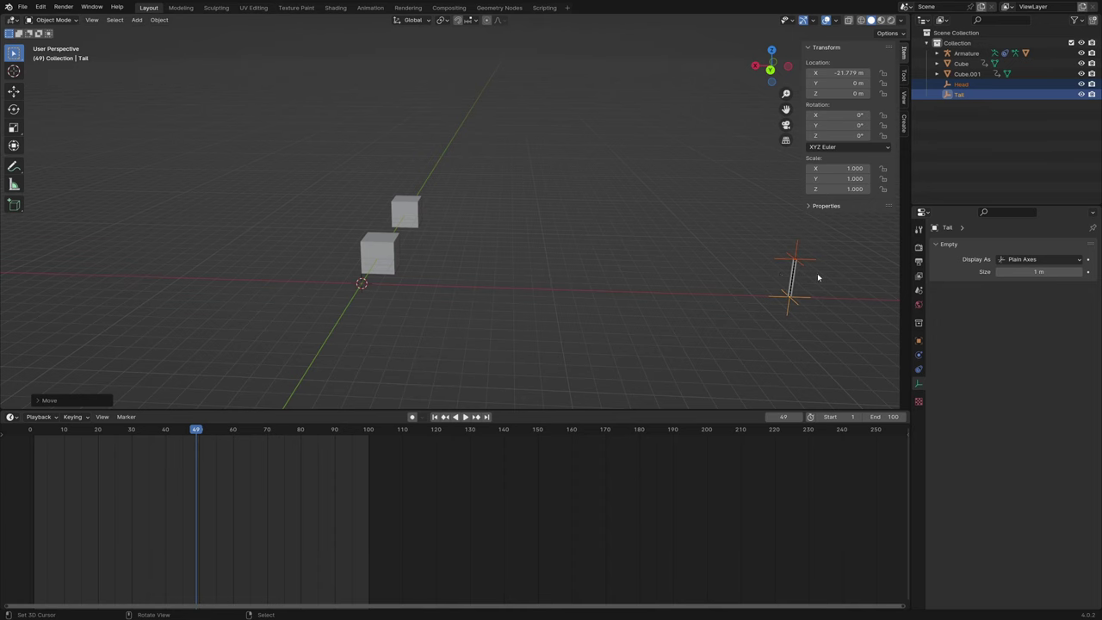
Step: Keyframe both empties' location at frame 49, reselect Head, and step to frame 50
middle_drag(649, 230, 622, 233)
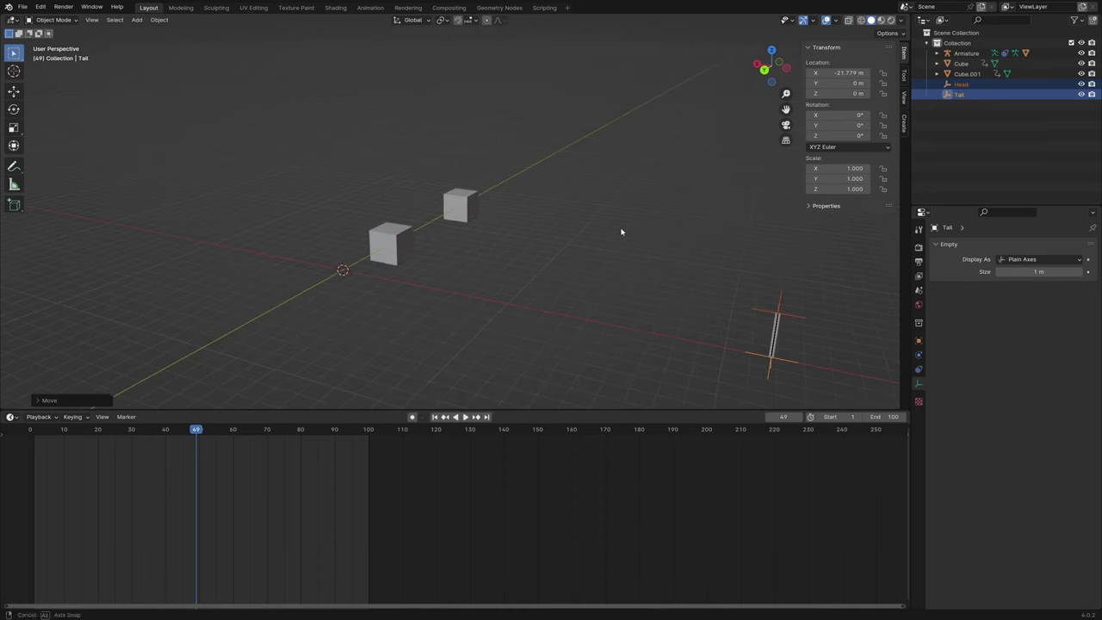
key(i)
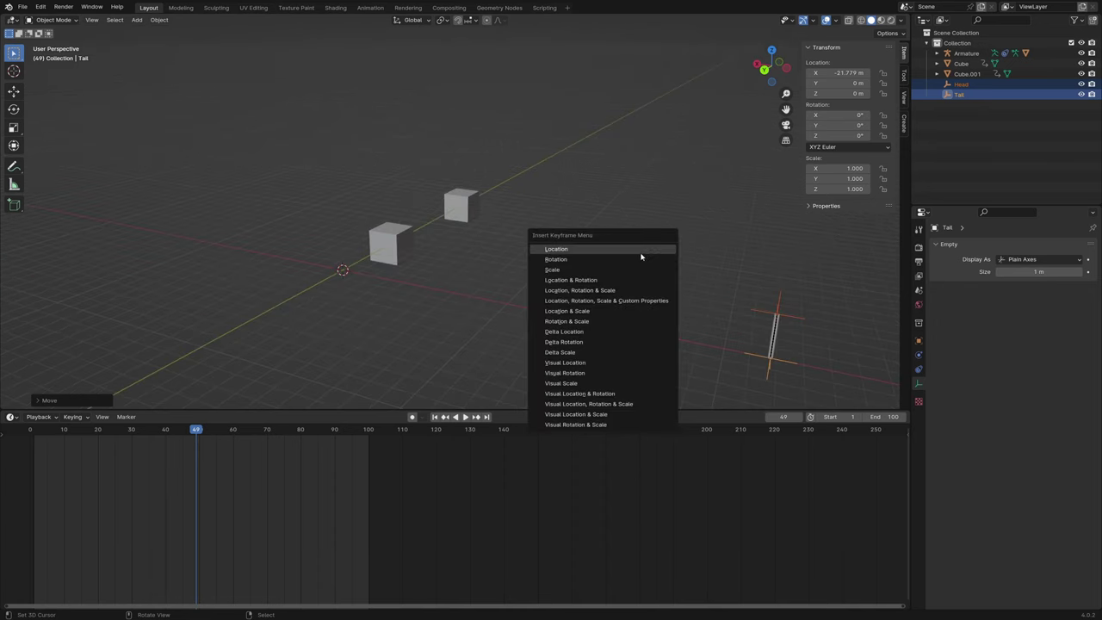
click(613, 250)
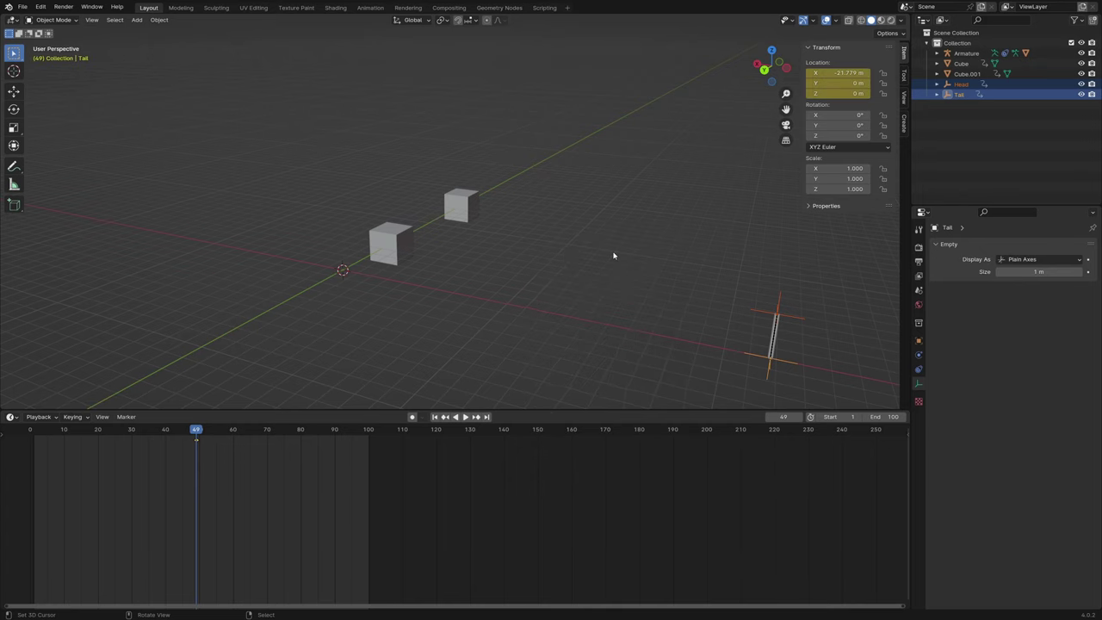
click(772, 306)
click(754, 354)
click(777, 303)
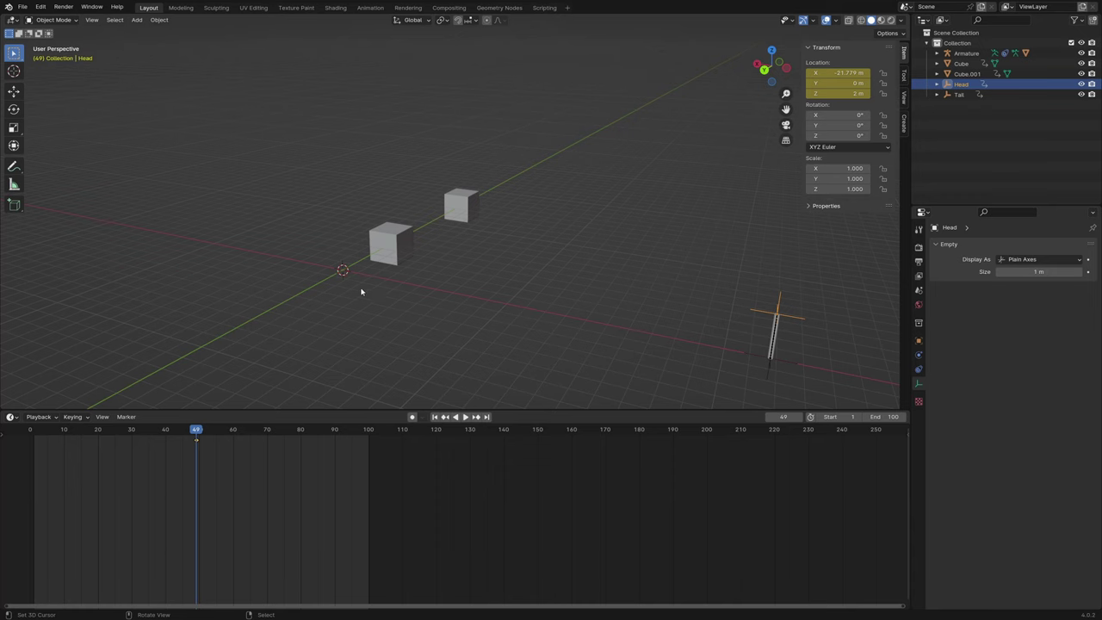
key(Right)
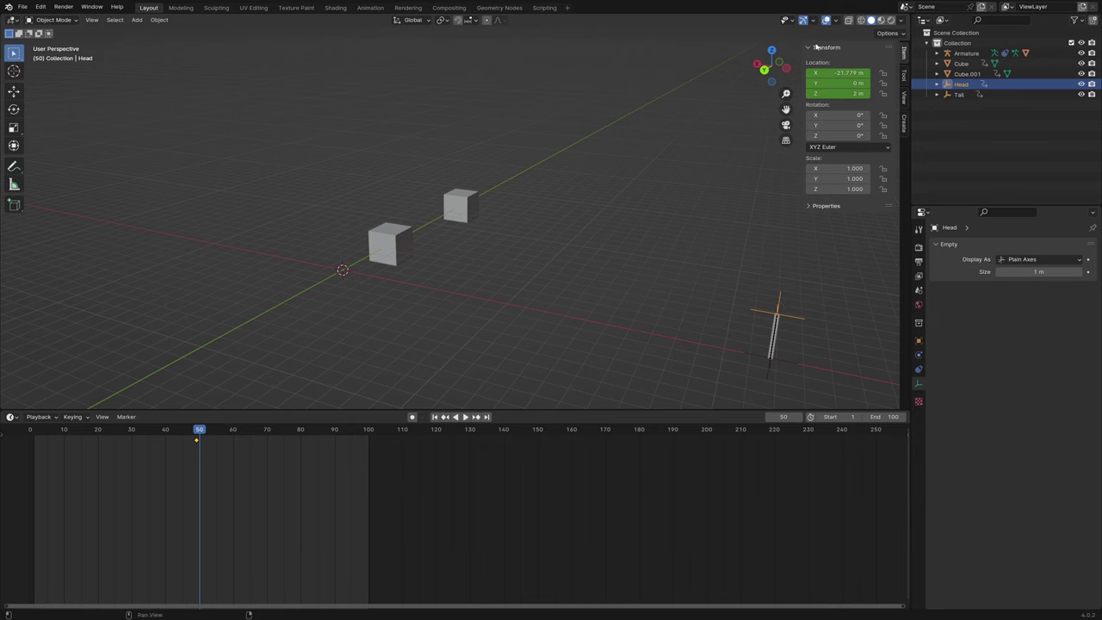
Step: Set the Head empty's location to X 0, Y 5, Z 0 and keyframe it at frame 50
key(n)
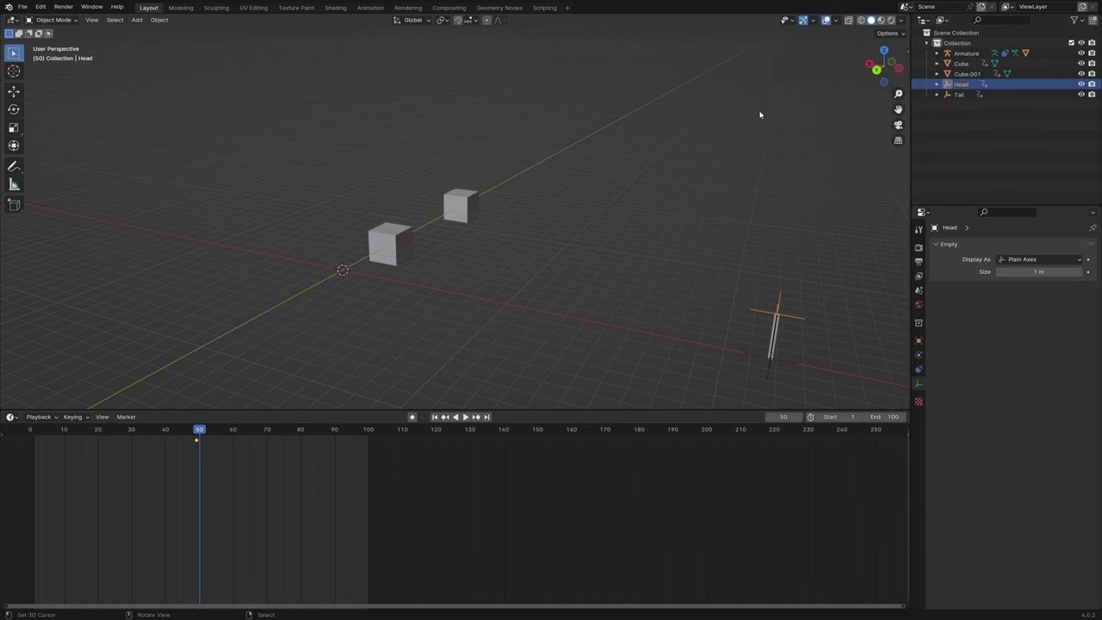
key(n)
click(828, 74)
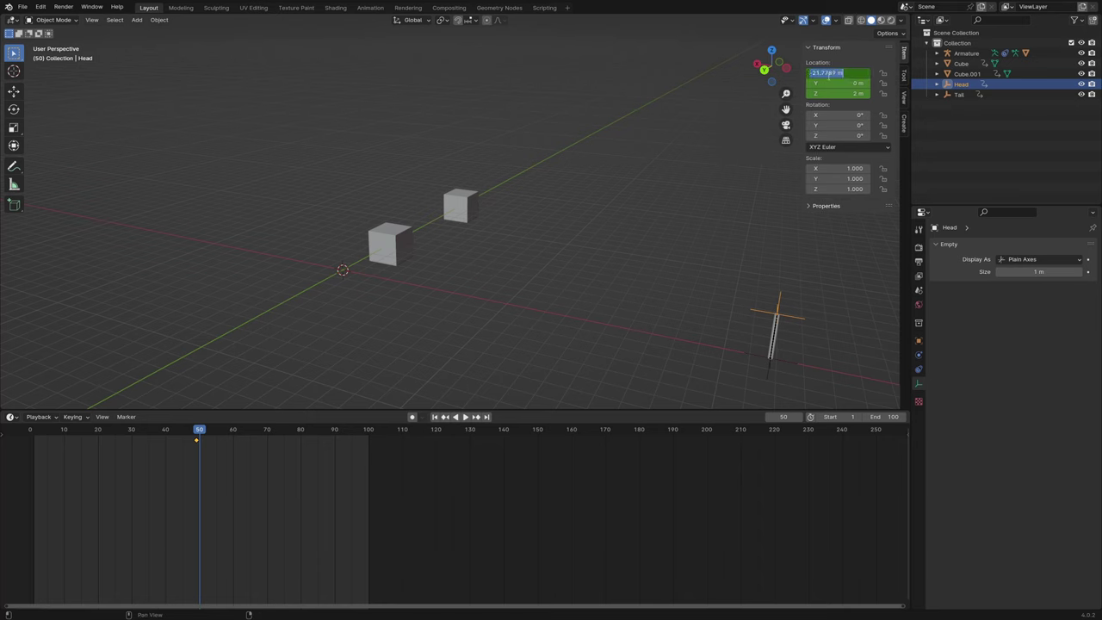
text(0)
key(Return)
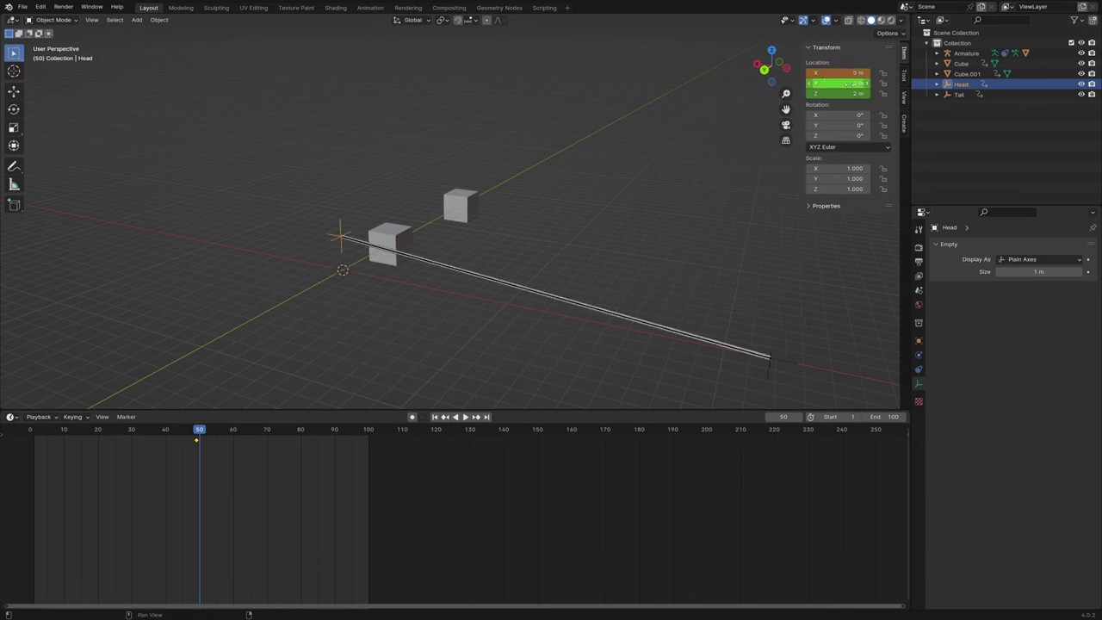
click(841, 85)
text(5)
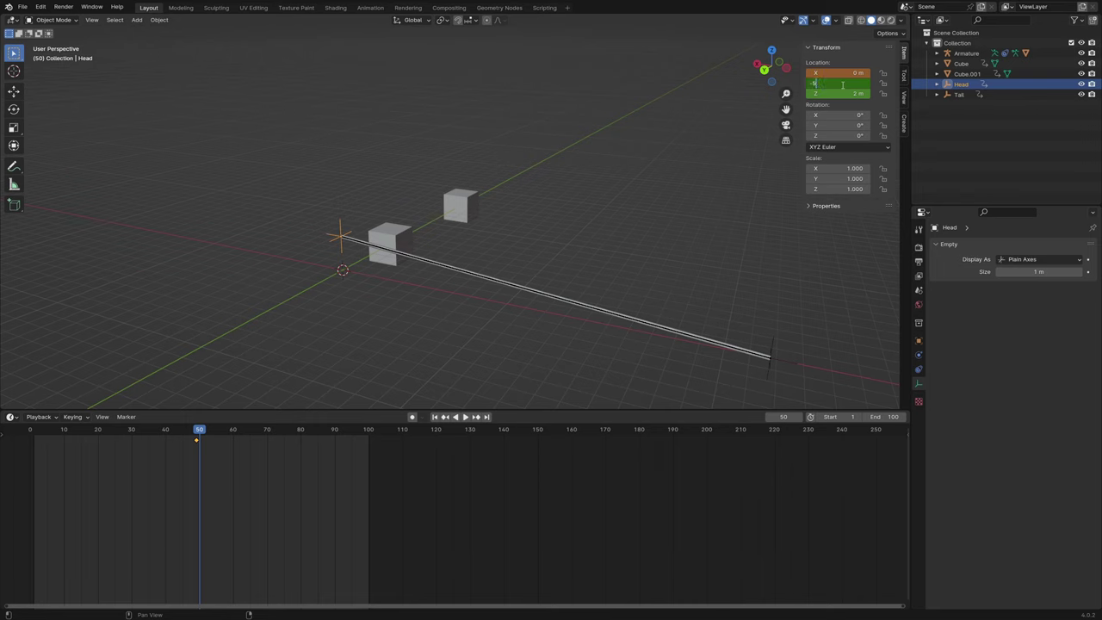
key(Return)
click(826, 93)
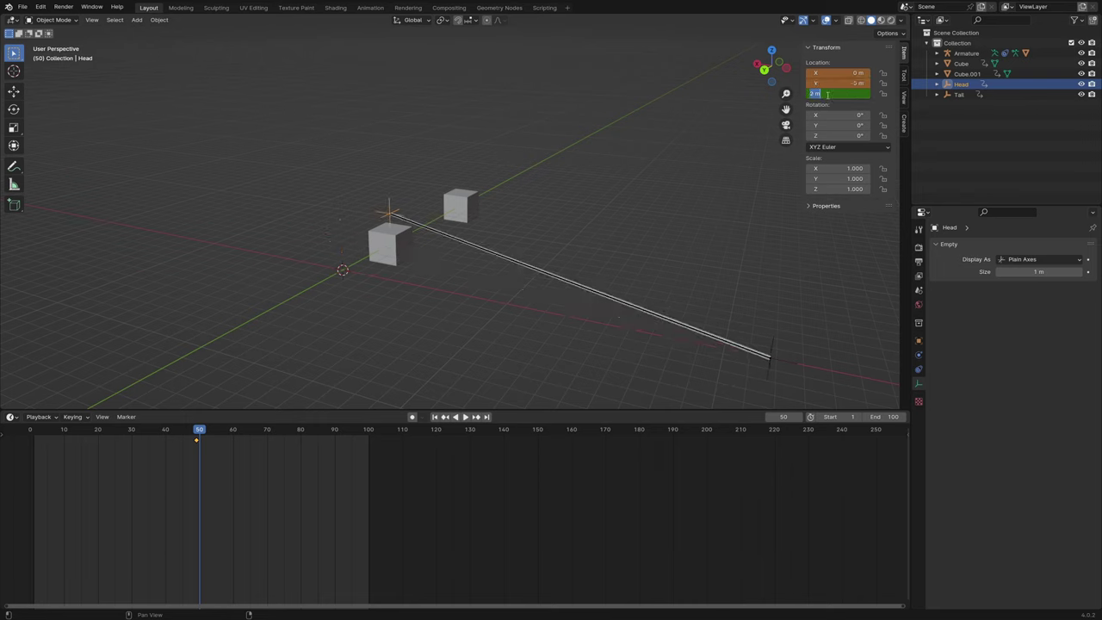
text(0)
key(Return)
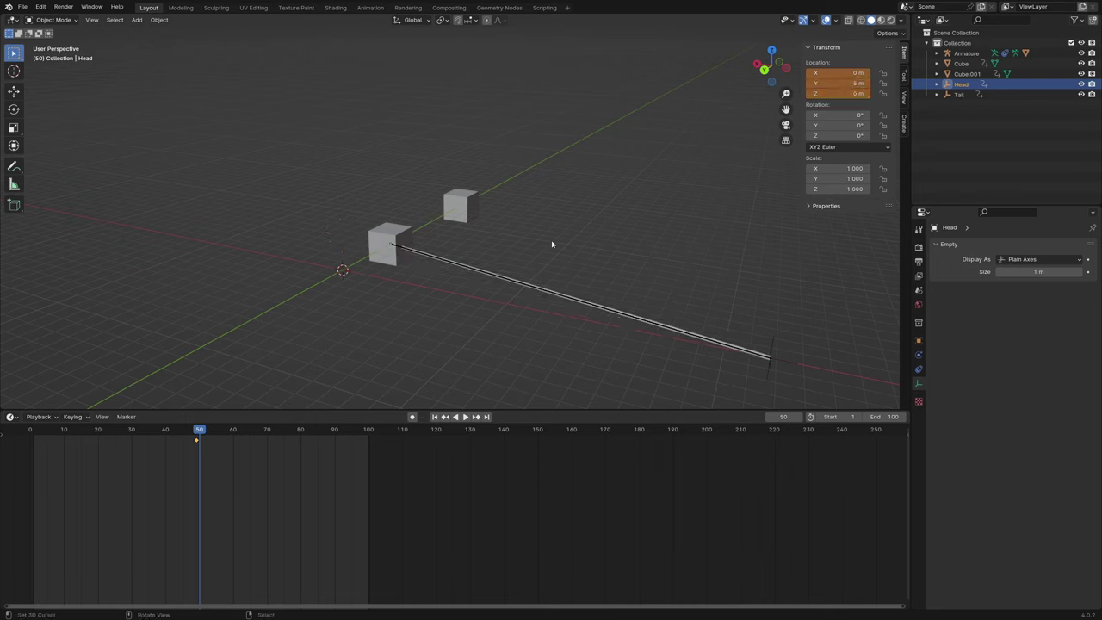
key(i)
click(553, 222)
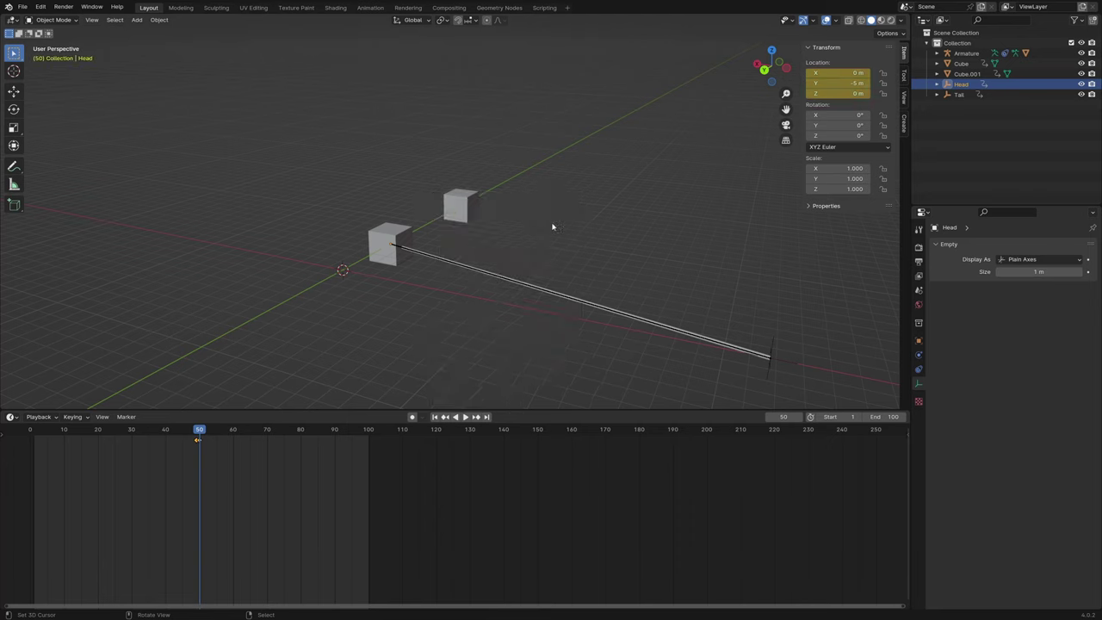
Step: Set the Tail empty to X 0, Y -15 m and keyframe its location at frame 50
click(770, 349)
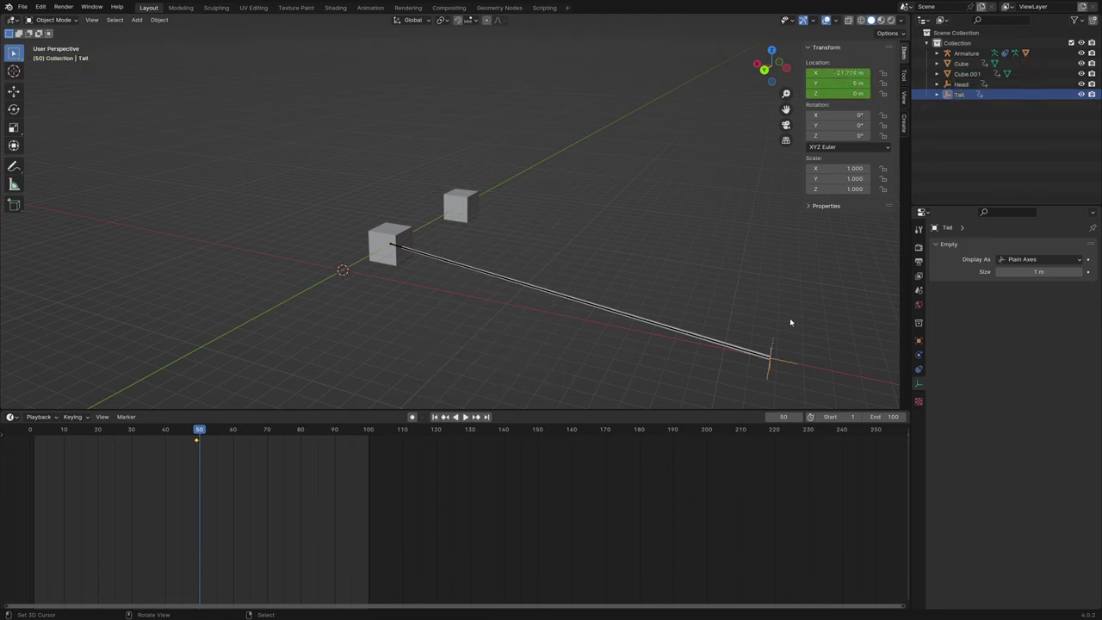
key(BackSpace)
click(840, 72)
text(0)
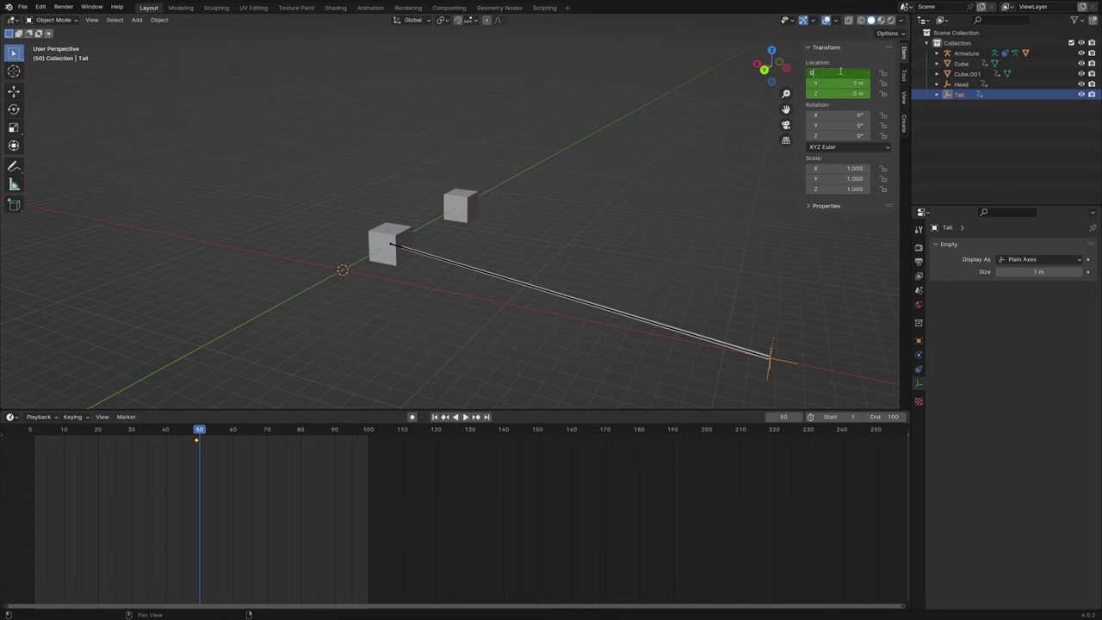
key(Return)
click(841, 85)
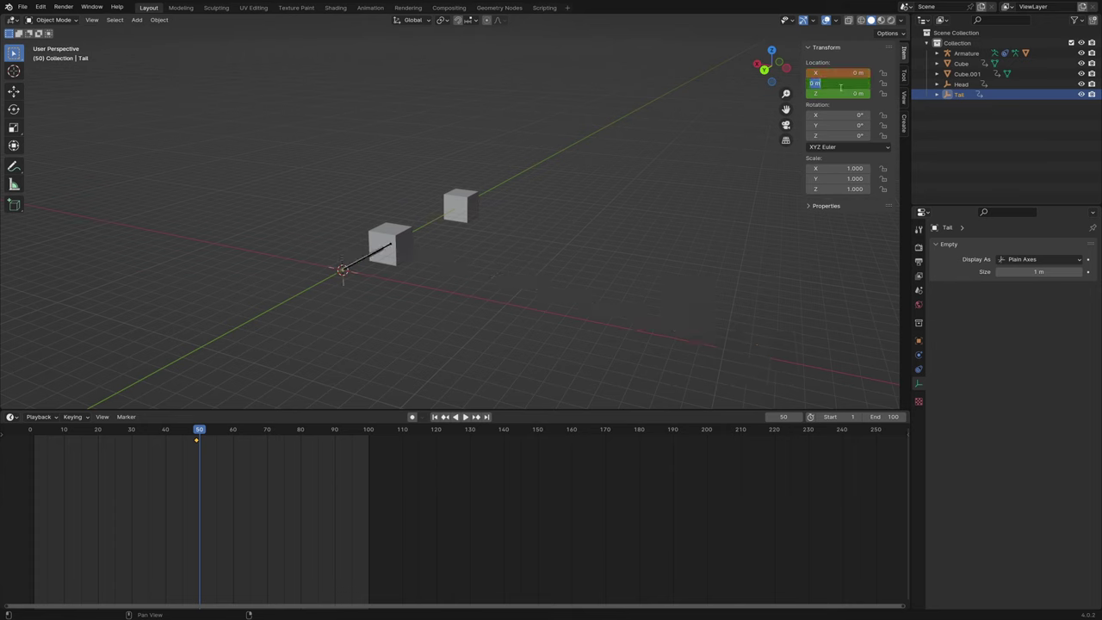
text(-15)
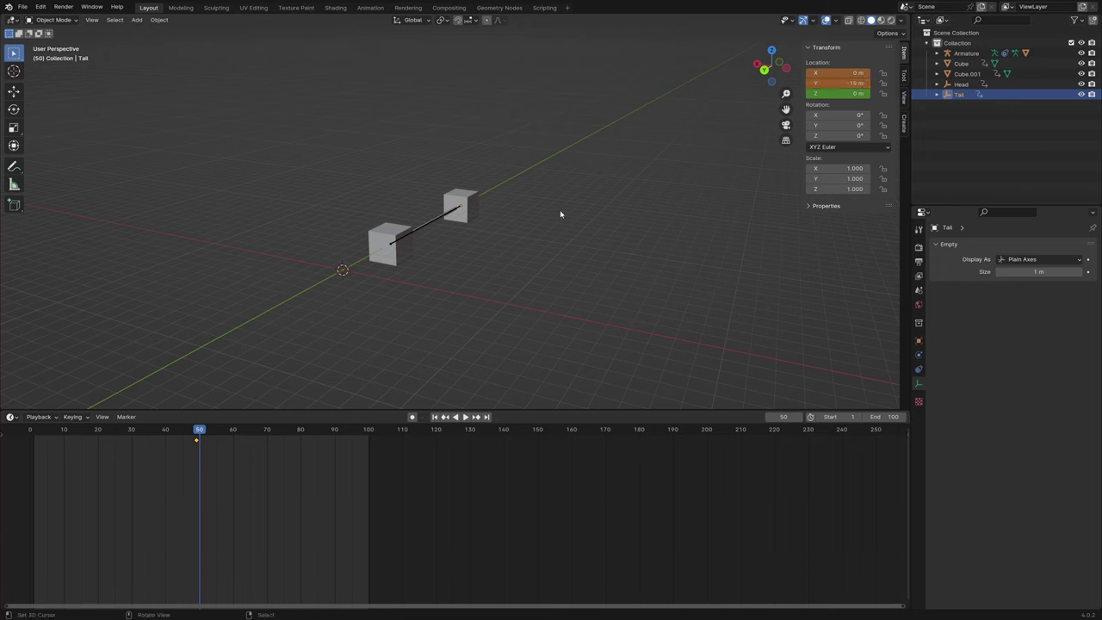
key(i)
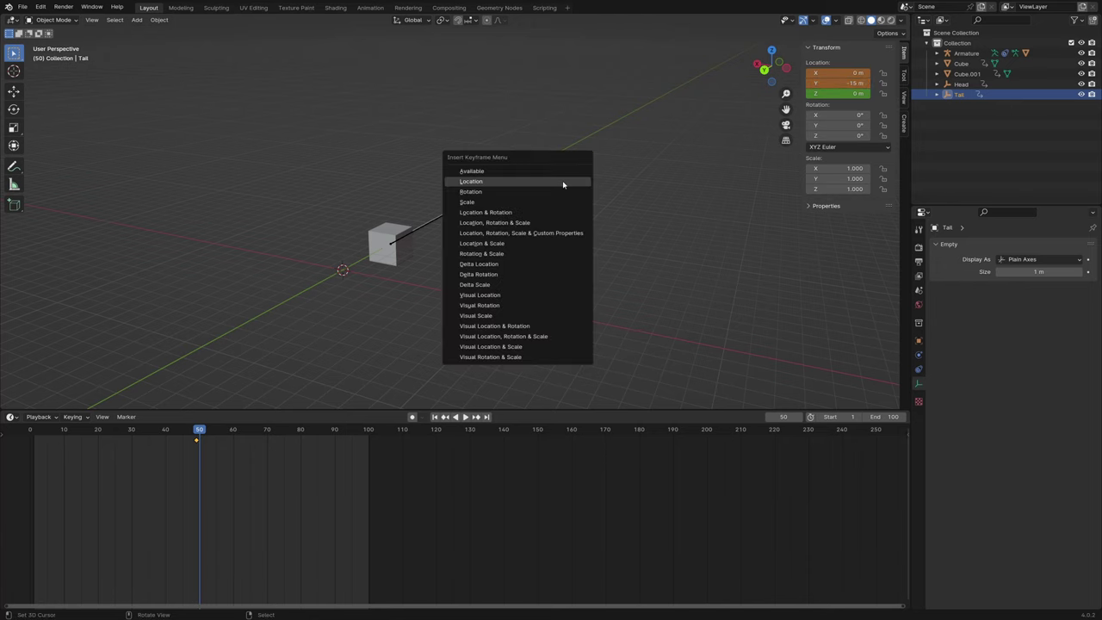
click(563, 183)
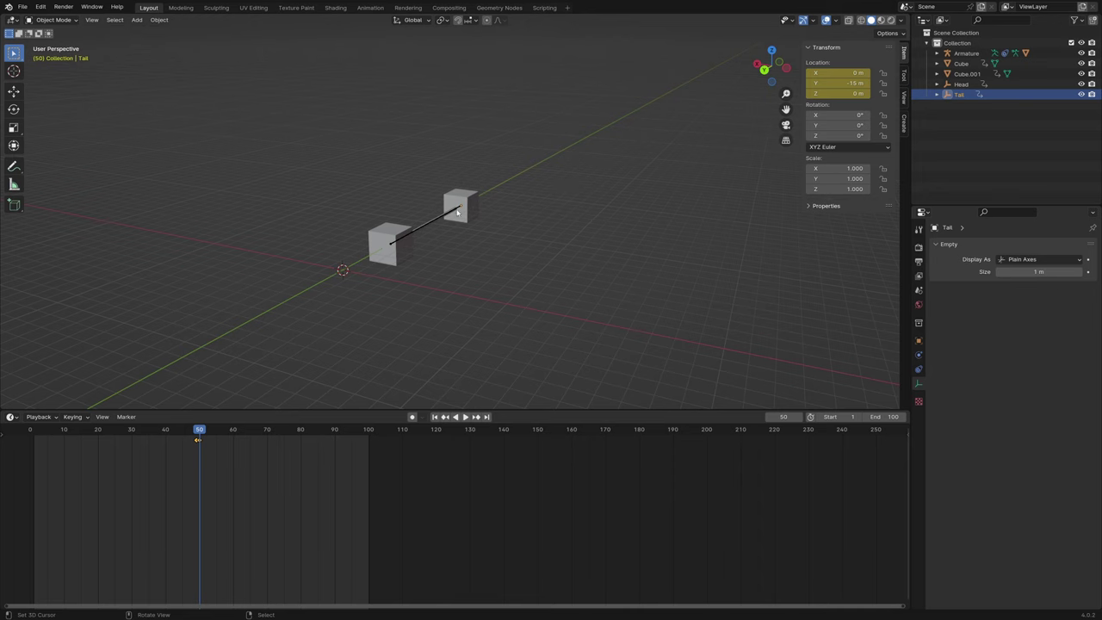
click(267, 438)
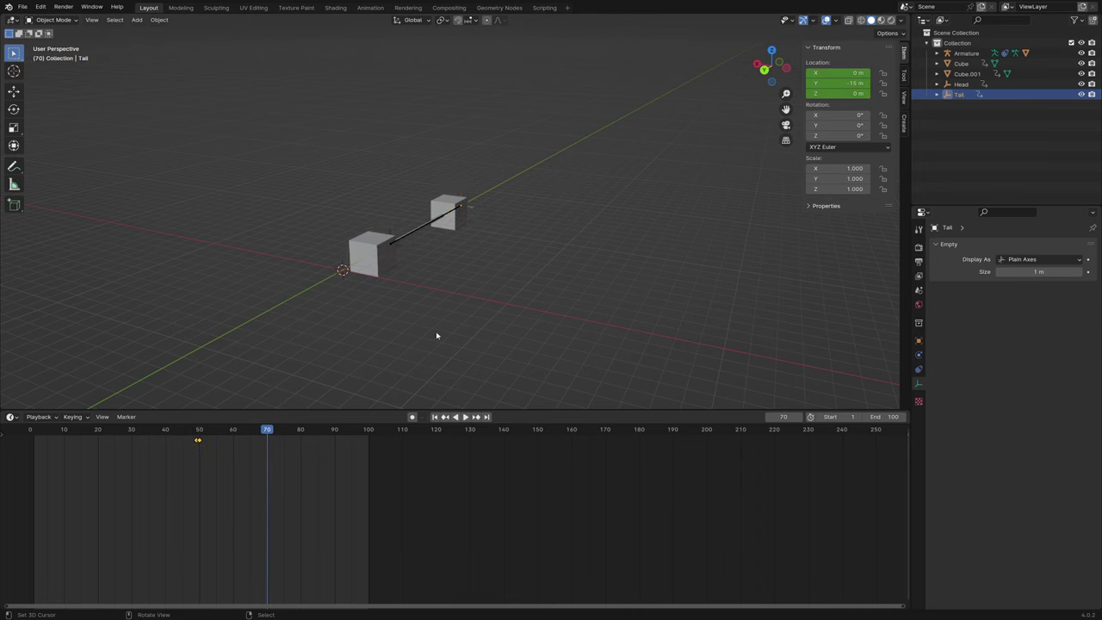
Step: Change the Tail empty's Y location to -13 m and keyframe it at frame 70
mouse_move(520, 255)
middle_down()
mouse_move(460, 263)
mouse_move(408, 247)
middle_up()
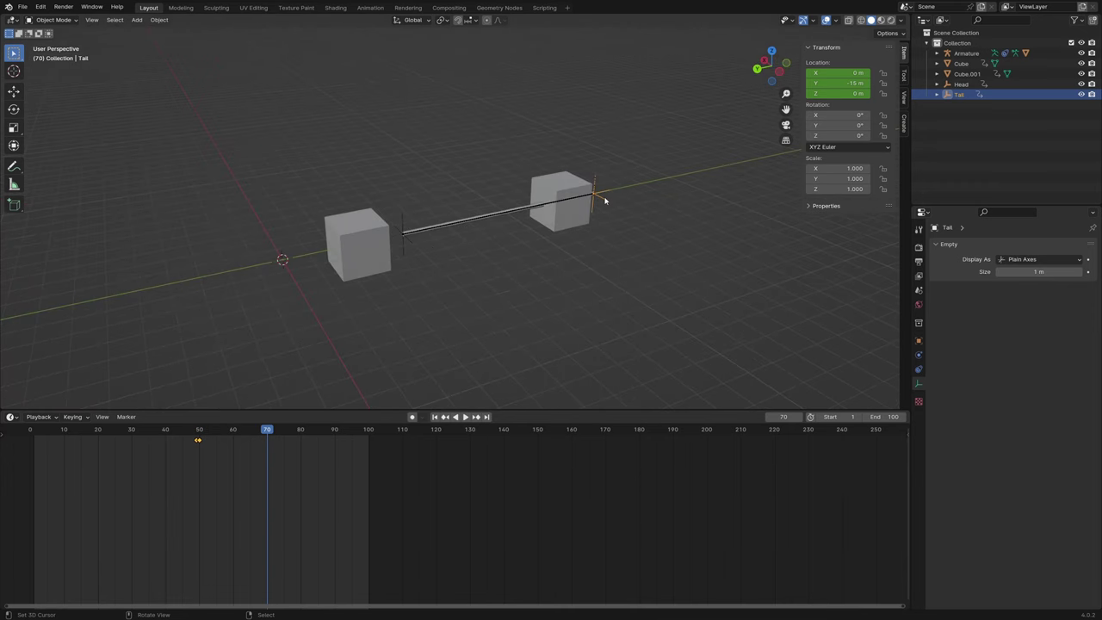
click(843, 83)
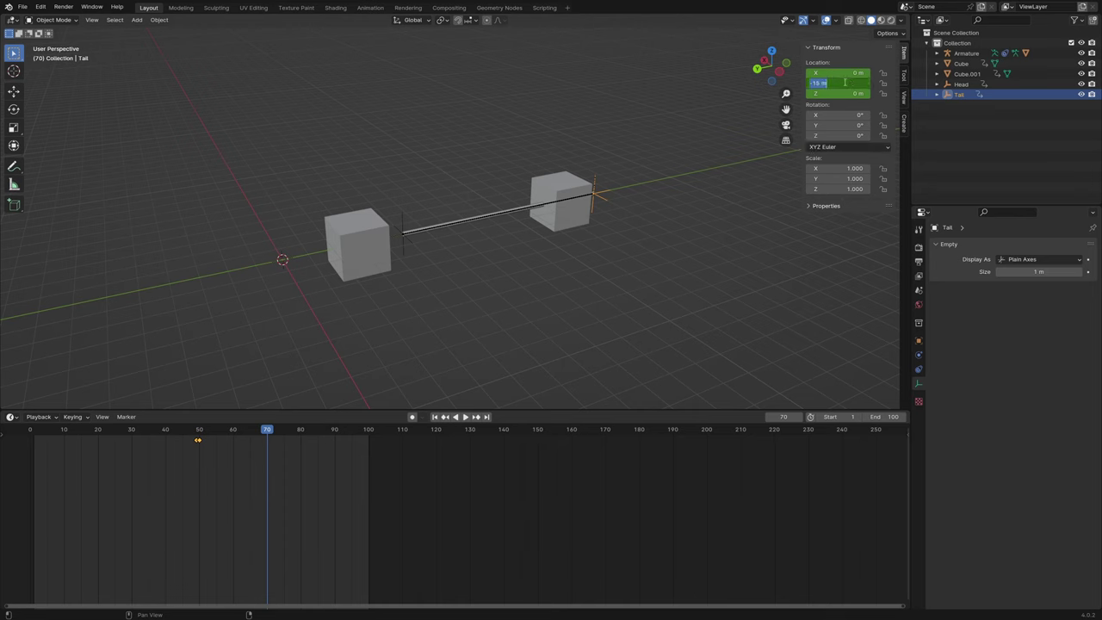
key(BackSpace)
text(-13)
key(Return)
key(i)
click(644, 128)
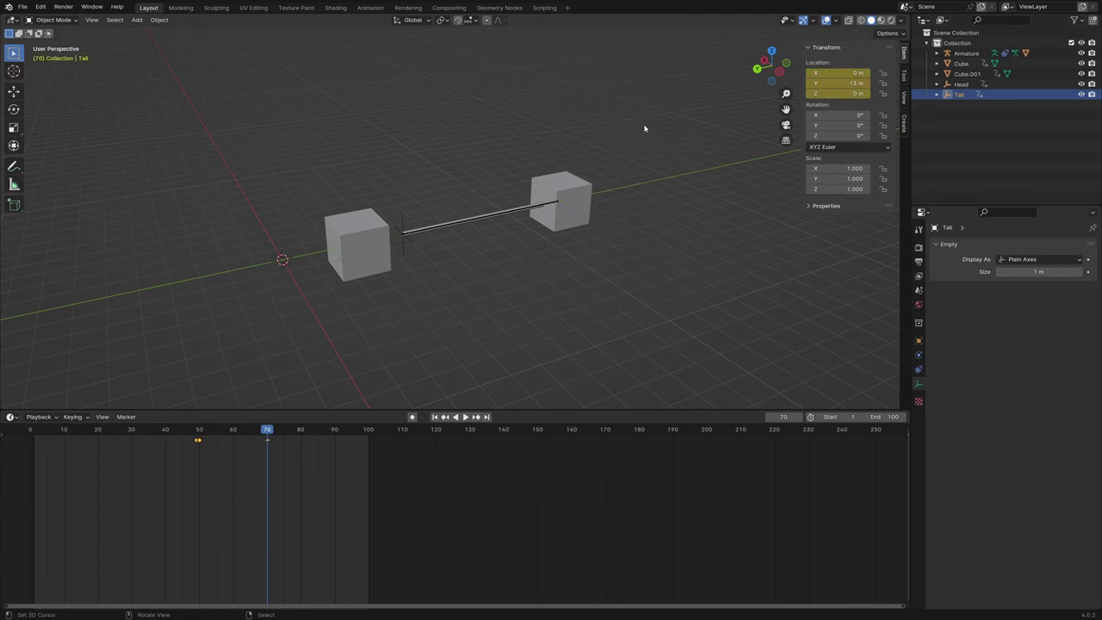
Step: Set the Head empty's Y location to -3 m, keyframe it, and advance to frame 71
click(403, 227)
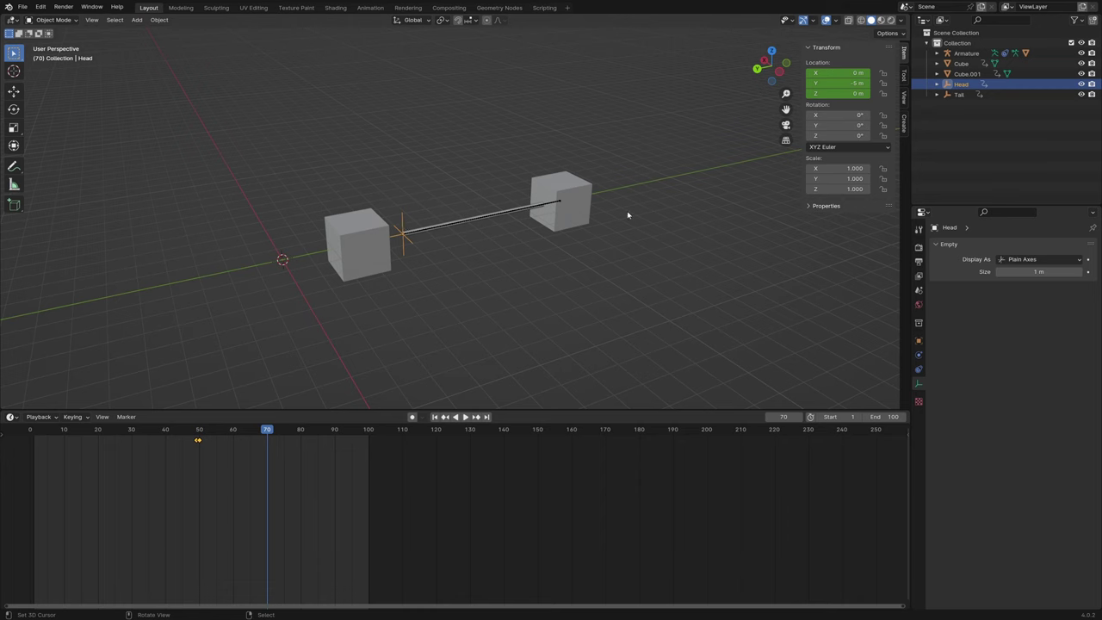
double_click(843, 81)
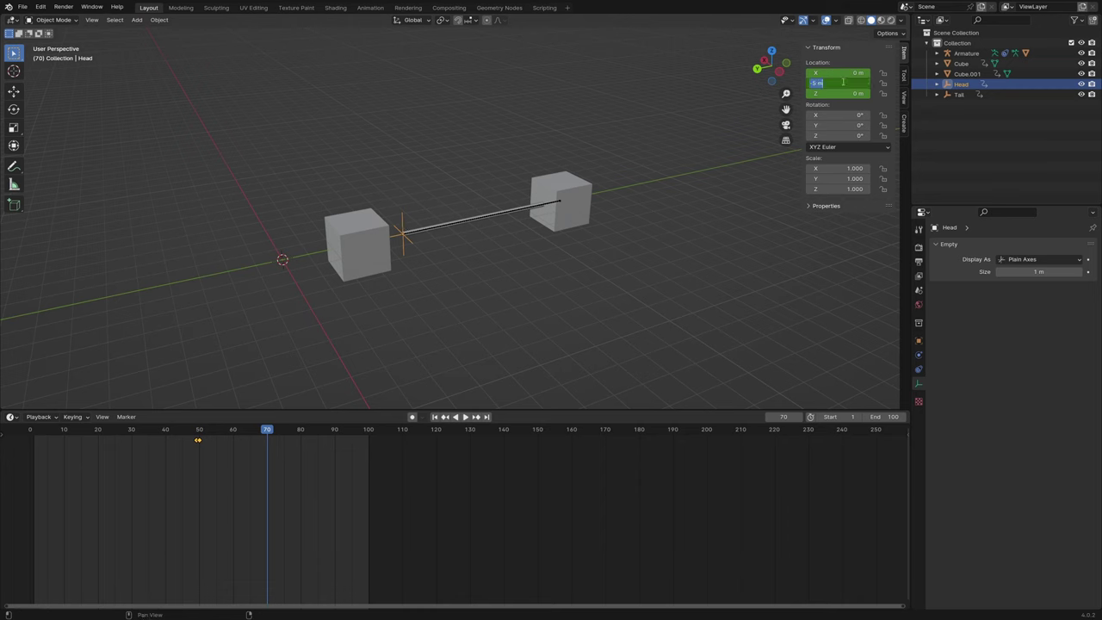
text(-3)
key(Return)
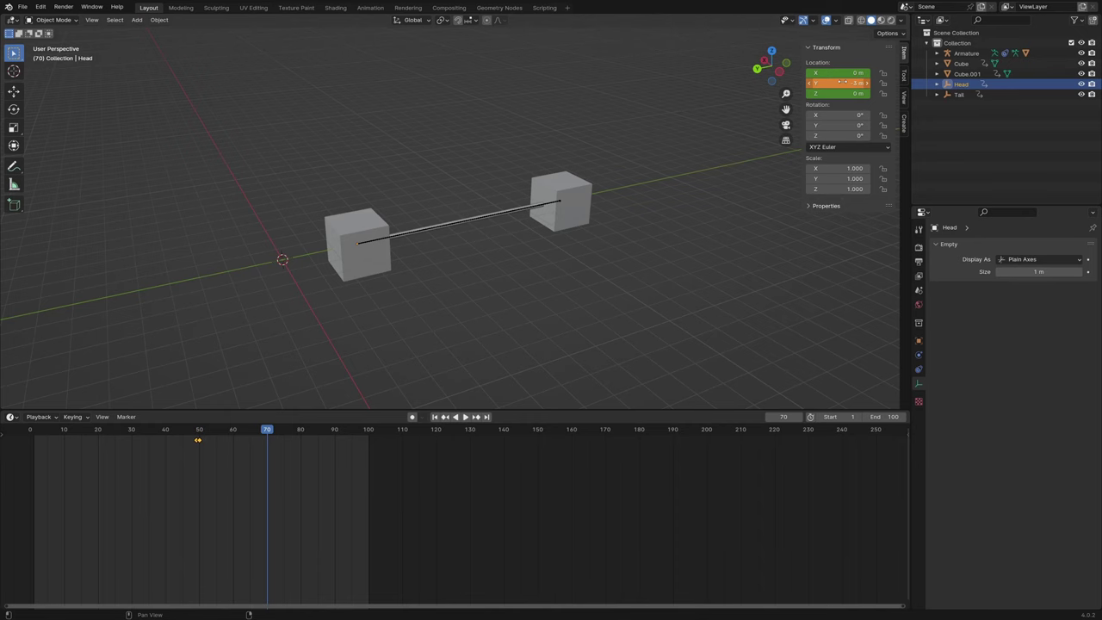
key(i)
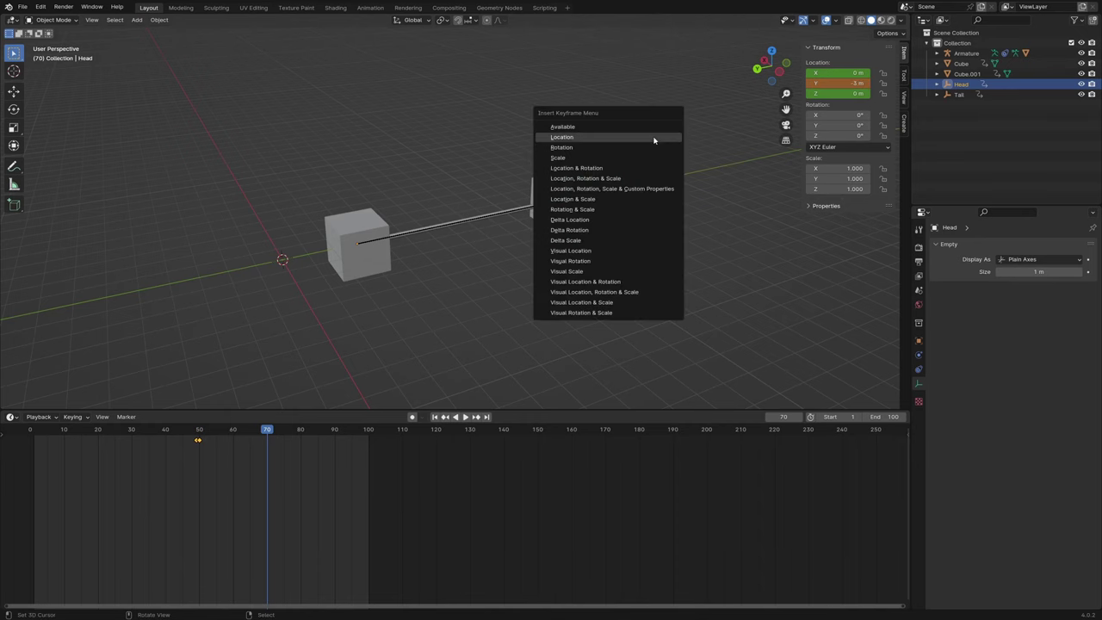
click(654, 139)
mouse_move(509, 257)
middle_down()
mouse_move(529, 253)
mouse_move(456, 243)
middle_up()
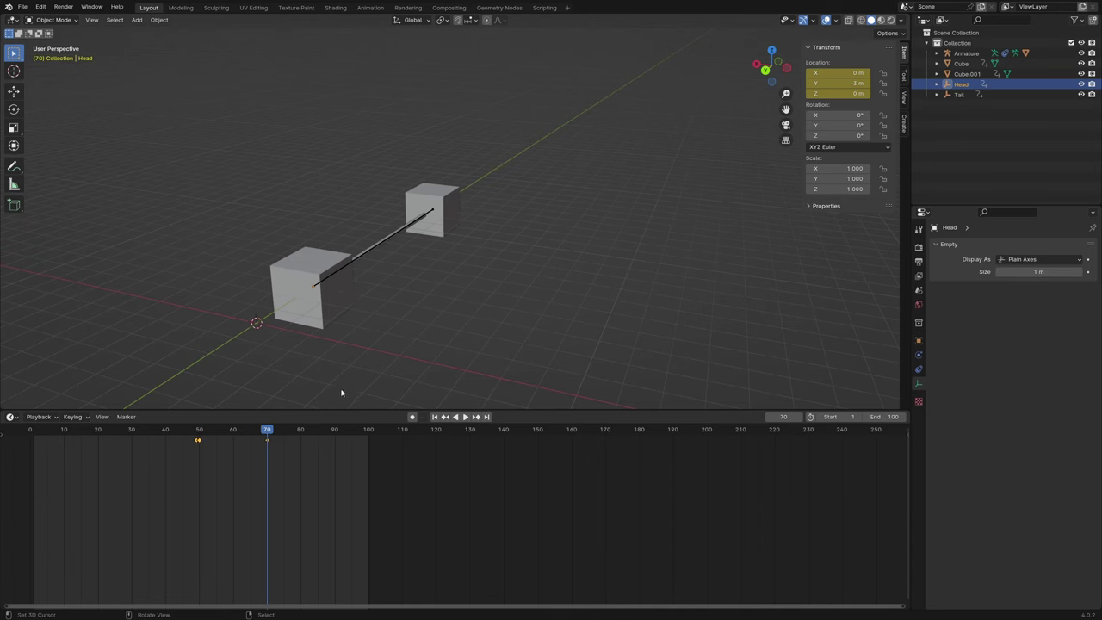
key(Right)
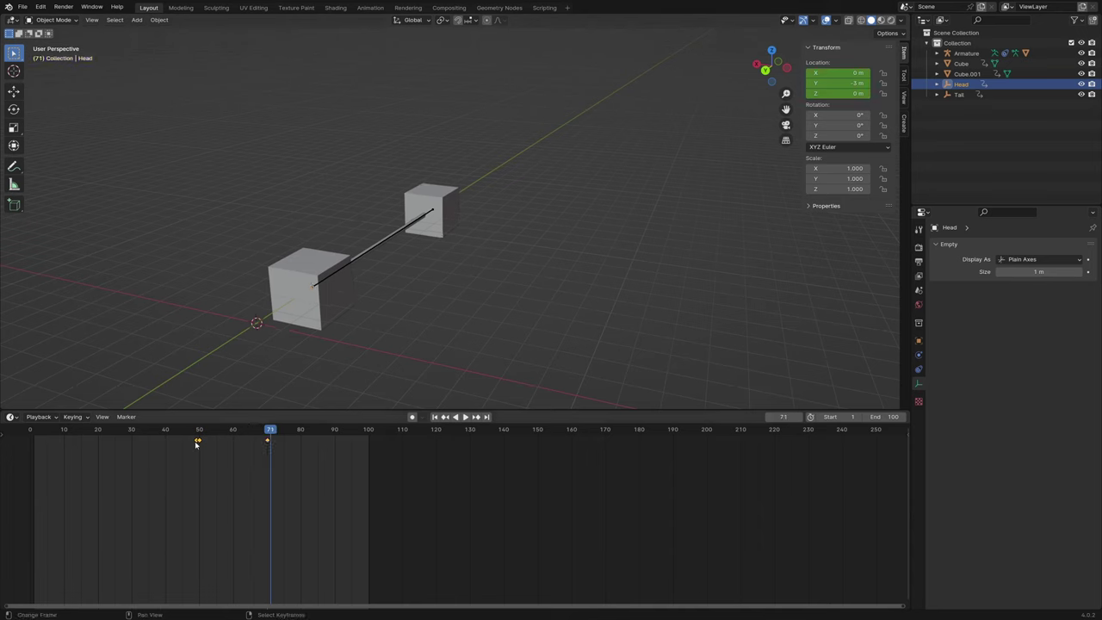
Step: Duplicate the Head's and then the Tail's earlier location keyframes onto frame 71
drag(196, 444, 197, 446)
key(g)
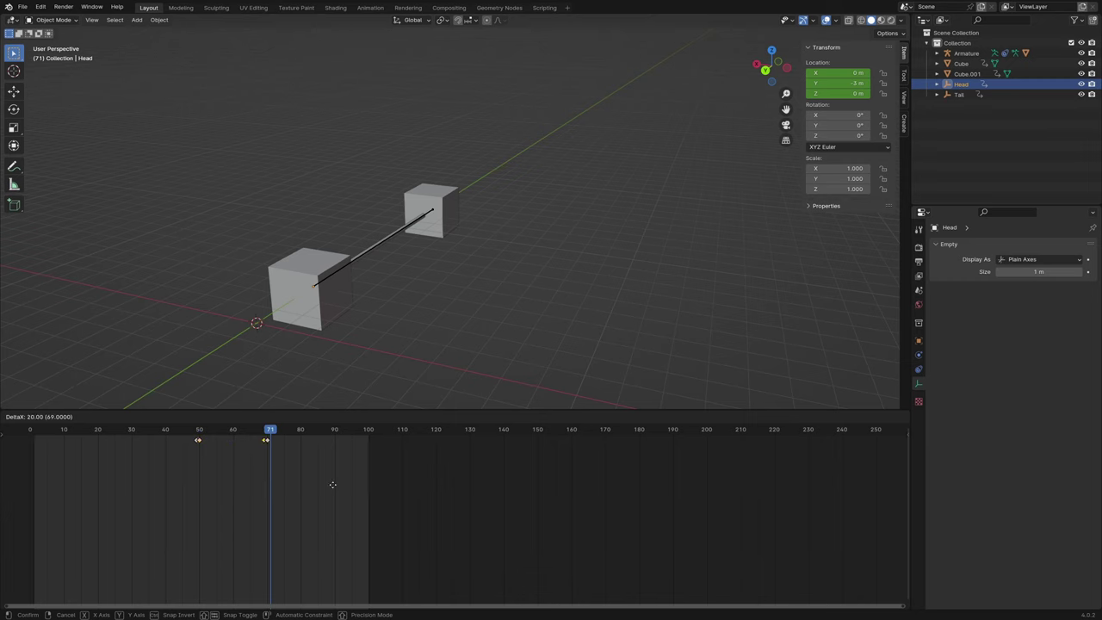
click(338, 489)
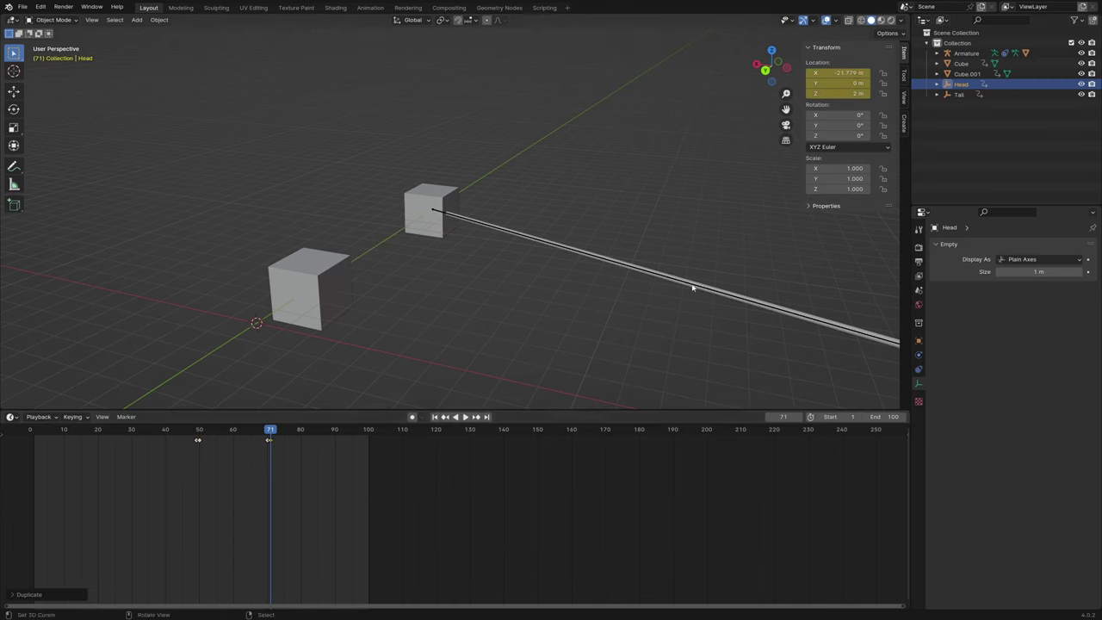
click(962, 95)
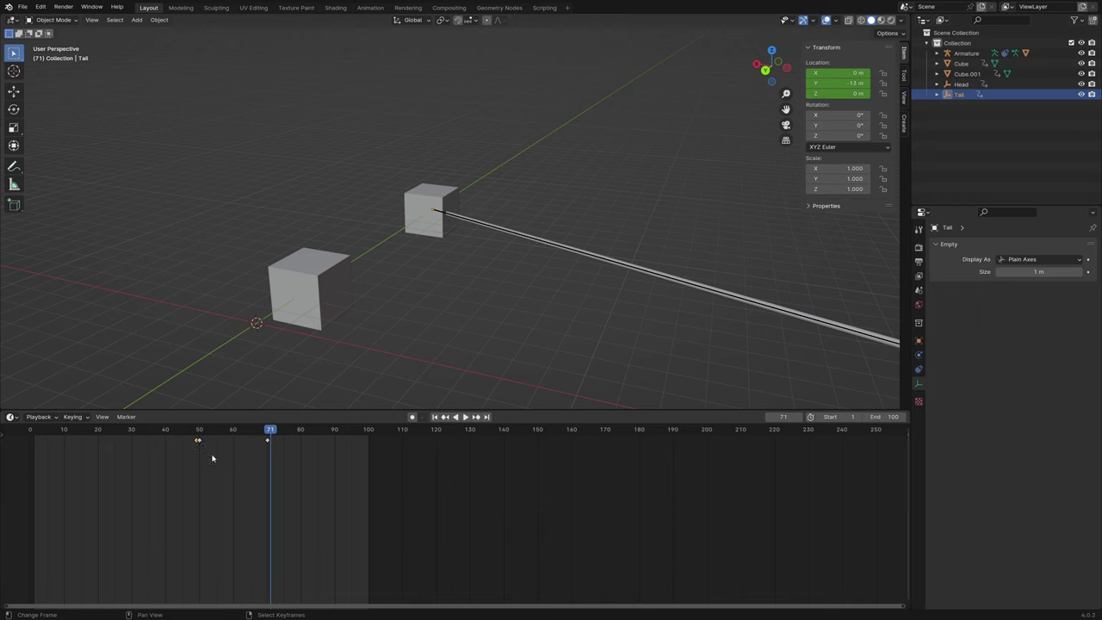
key(g)
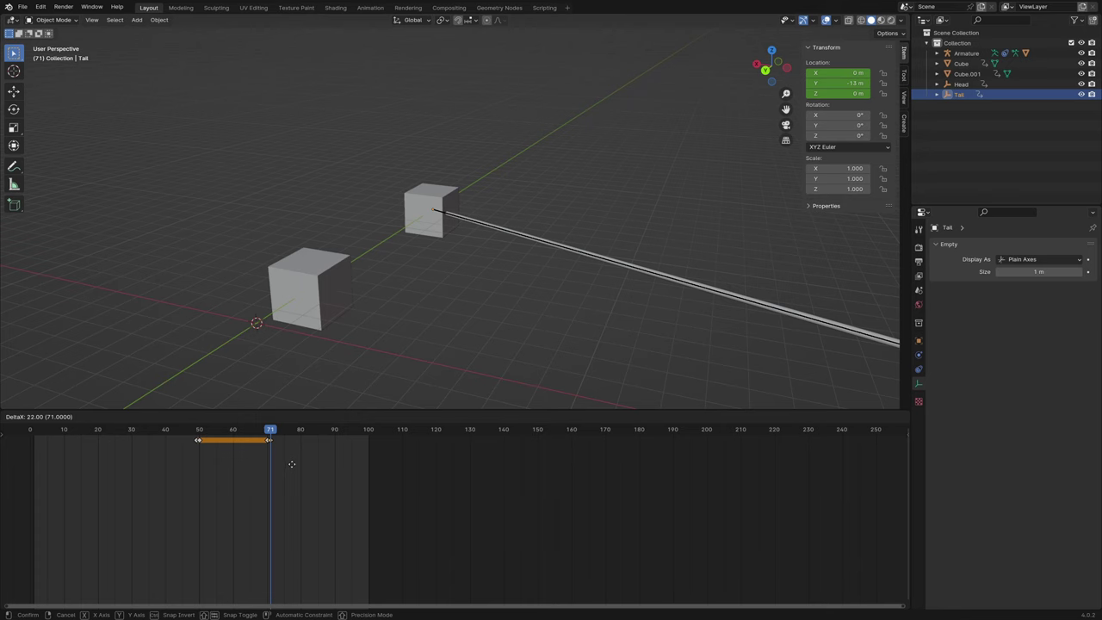
click(291, 464)
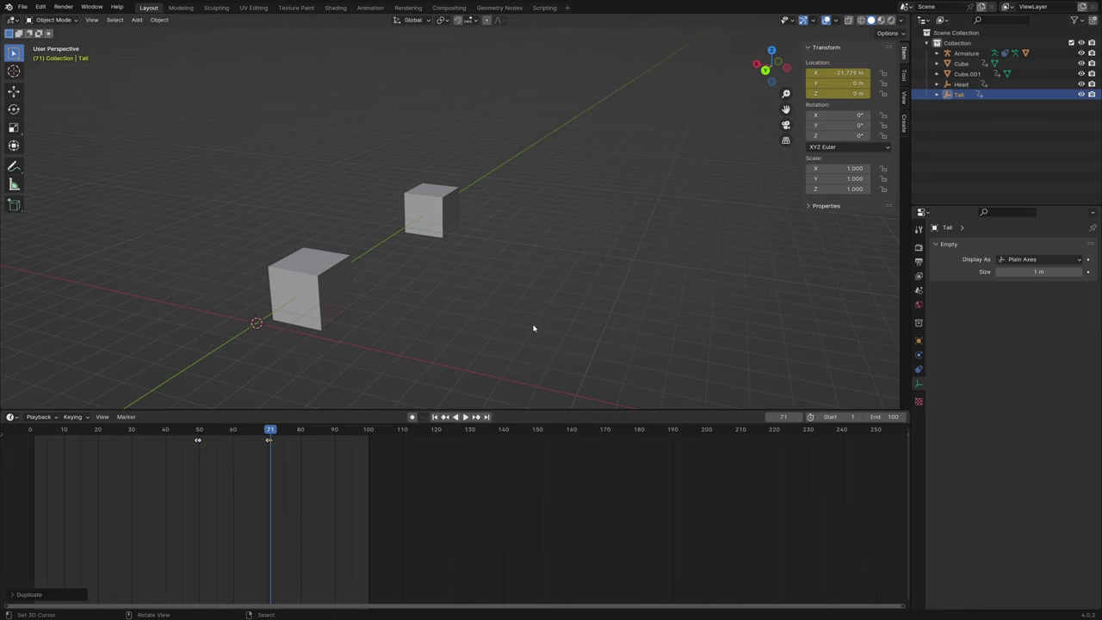
scroll(533, 328, down, 1)
scroll(514, 329, down, 2)
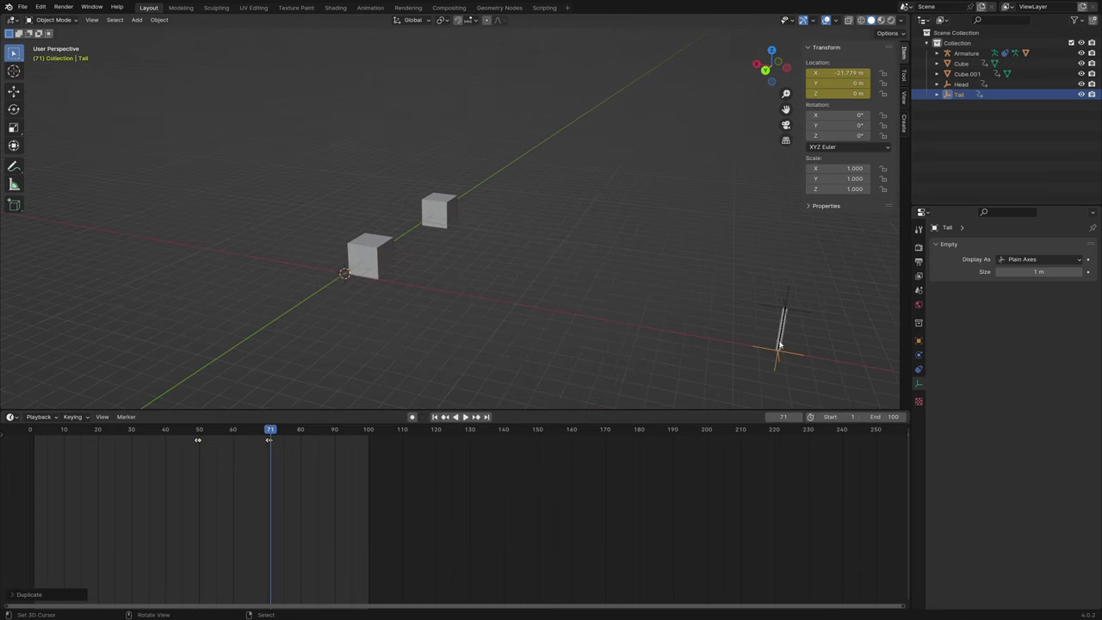
middle_drag(538, 199, 496, 199)
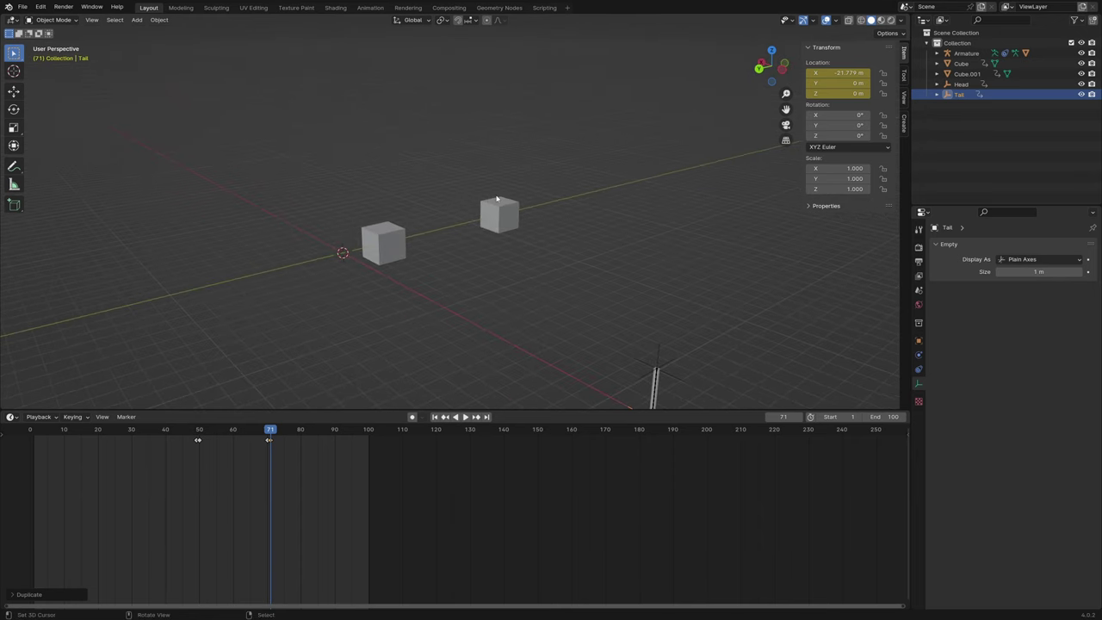
scroll(503, 246, up, 1)
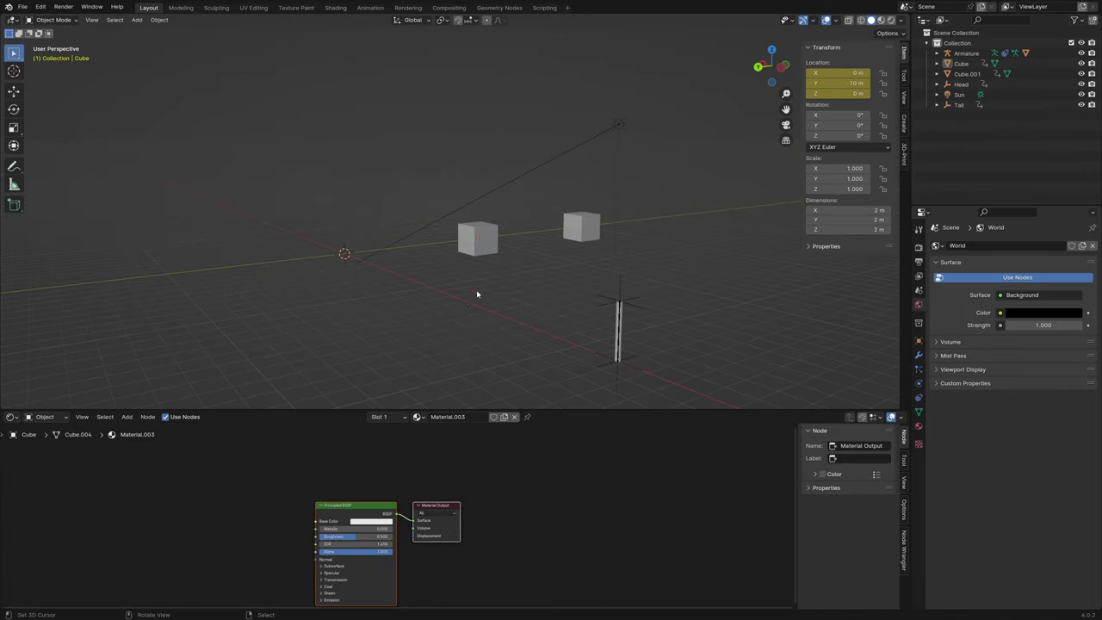
Step: Inspect both cubes, the Sun and the rod's red Emission material, then switch the node area to Timeline
click(474, 228)
click(588, 223)
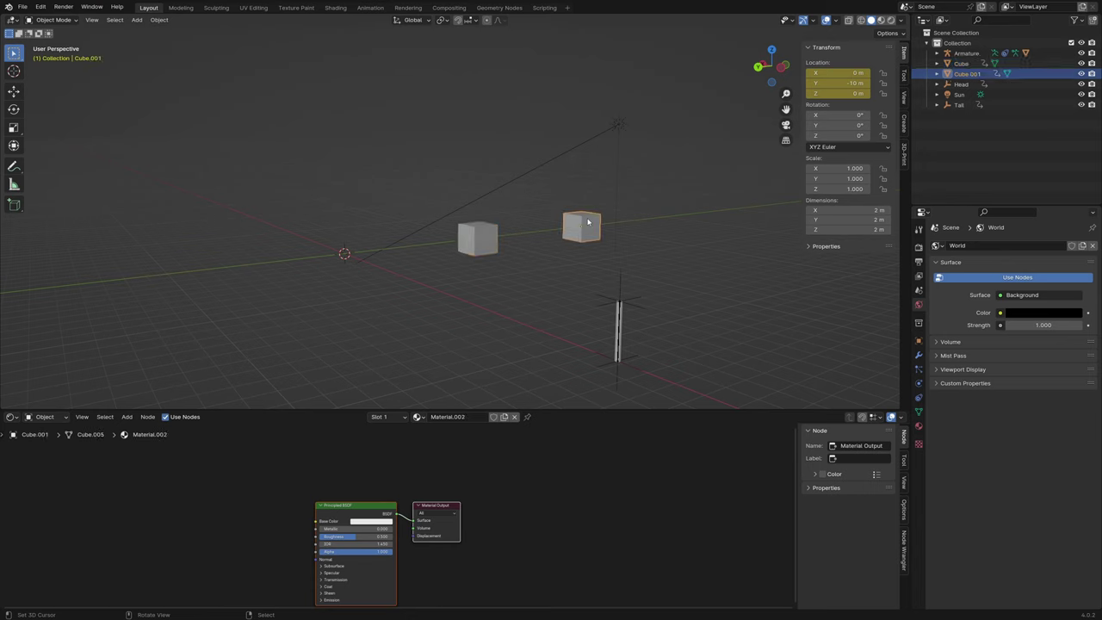
click(618, 125)
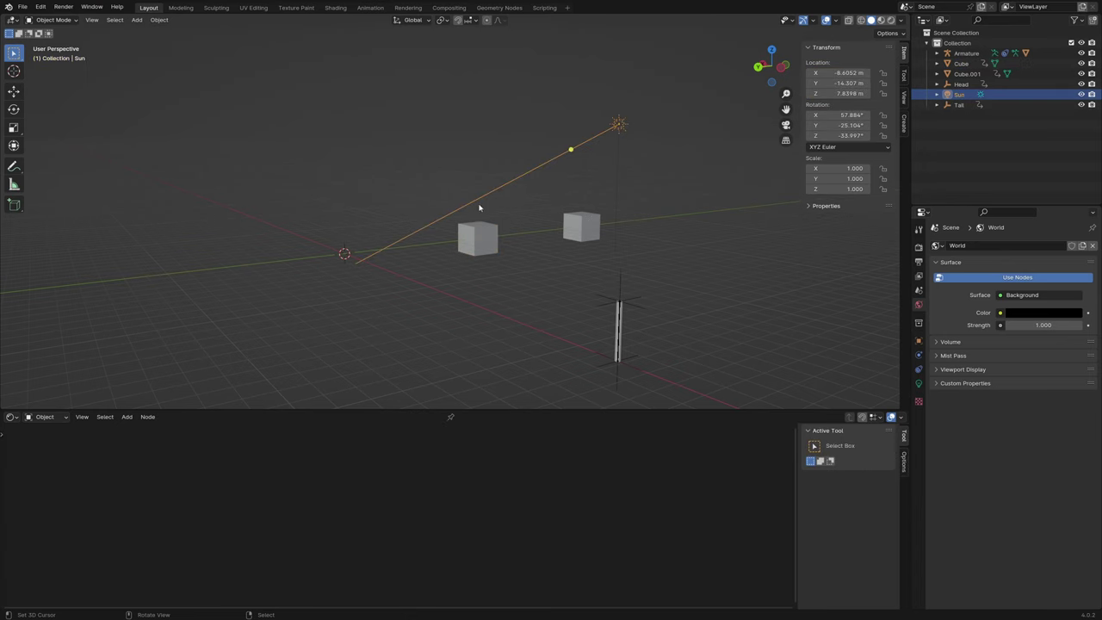
click(621, 330)
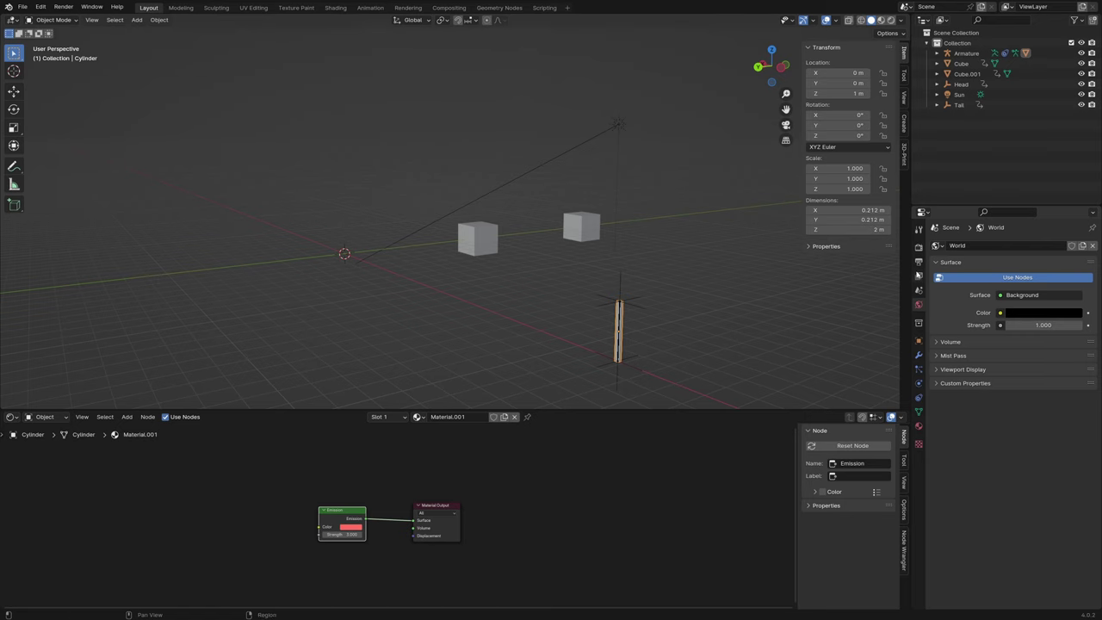
click(11, 417)
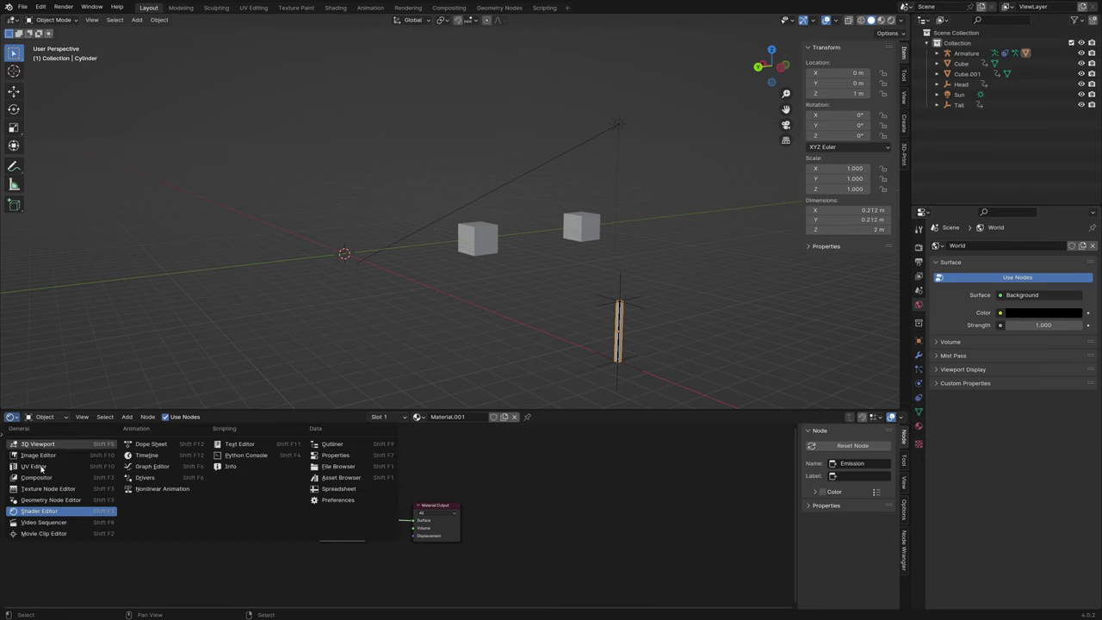
click(147, 455)
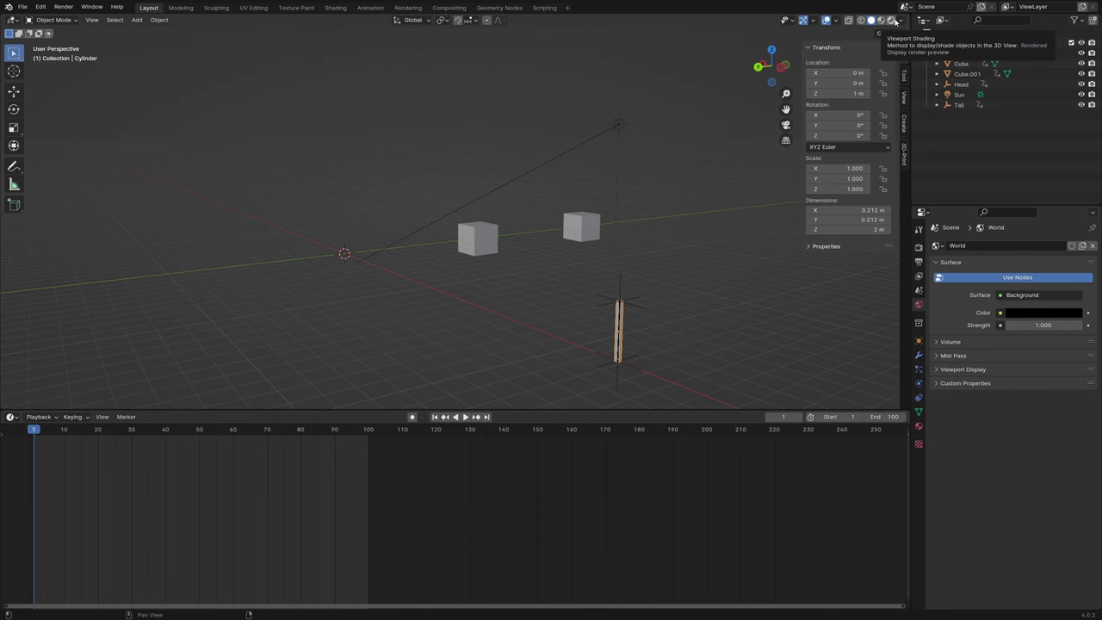
Step: Switch the viewport to Rendered shading and play the animation to watch the red rod glow
click(893, 20)
click(465, 416)
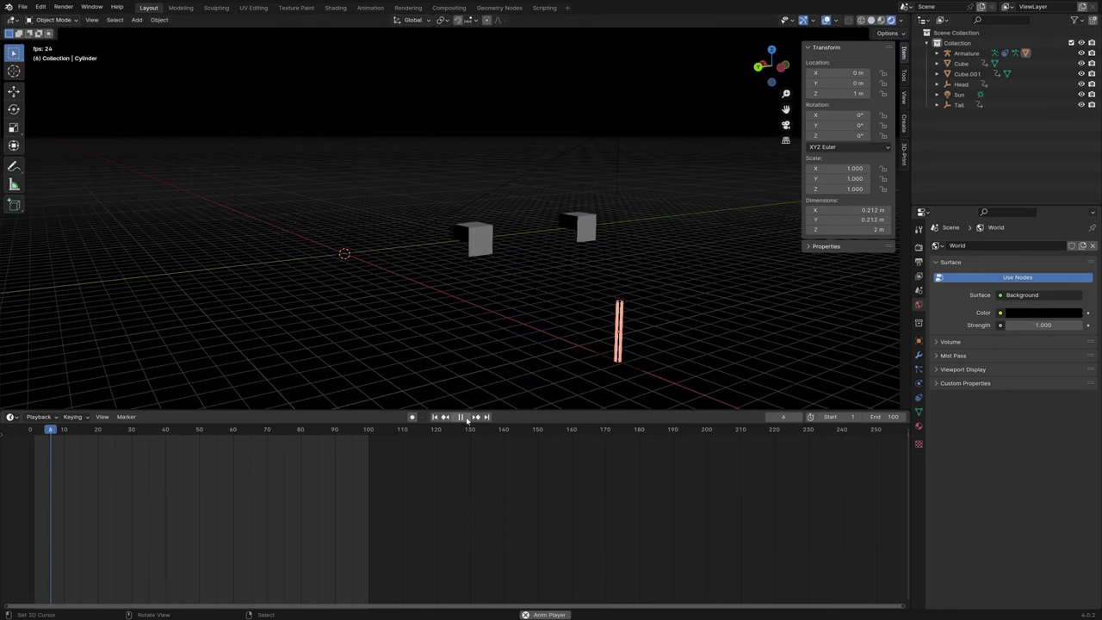